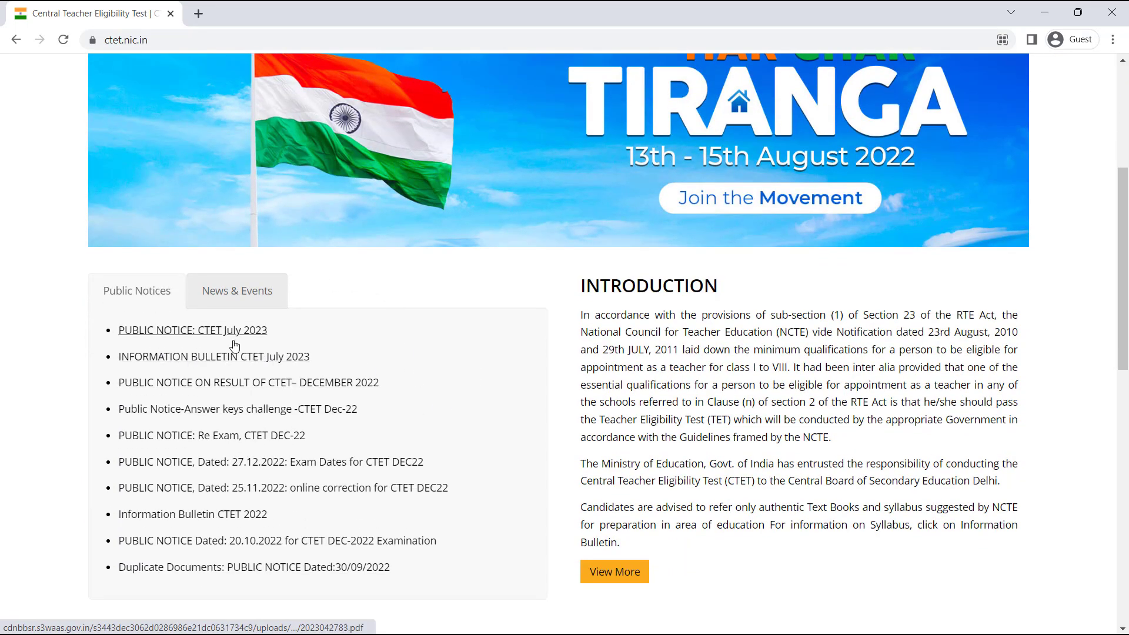
# Open the Apply for CTET July 2023 link under Candidate Activity and accept the redirect to the external application site
pyautogui.scroll(-6, 339, 426)
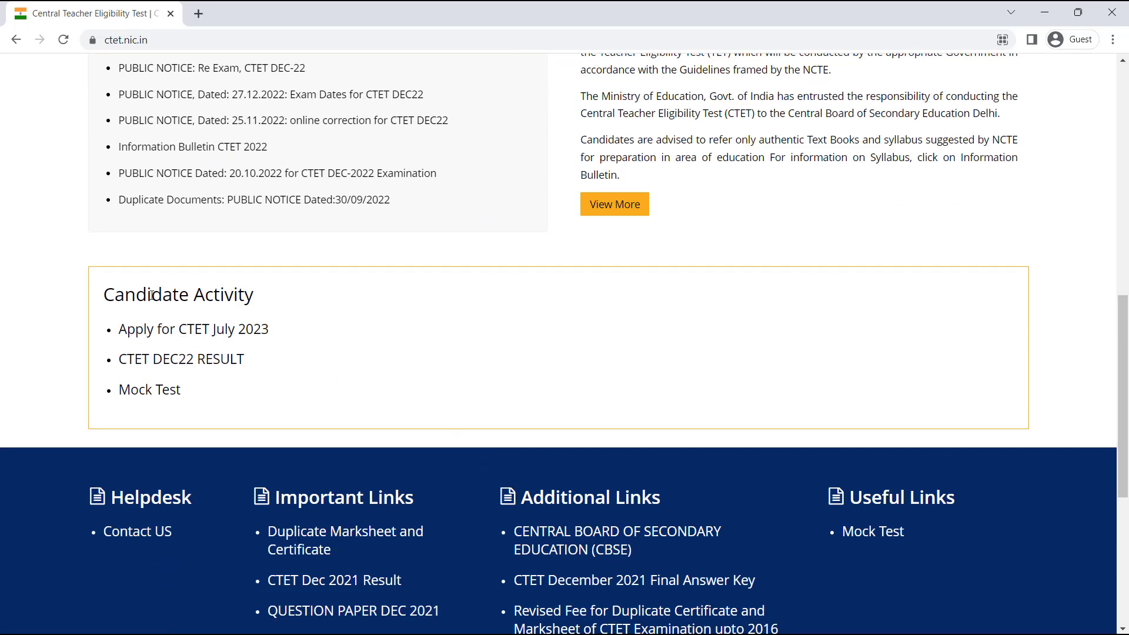
pyautogui.click(197, 333)
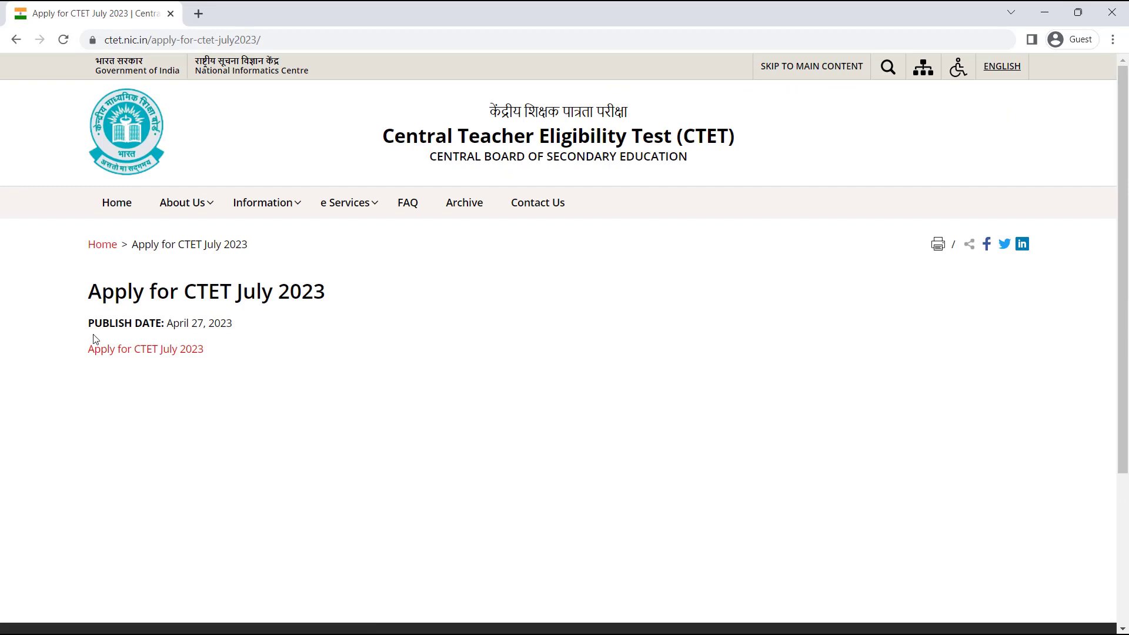
pyautogui.click(177, 350)
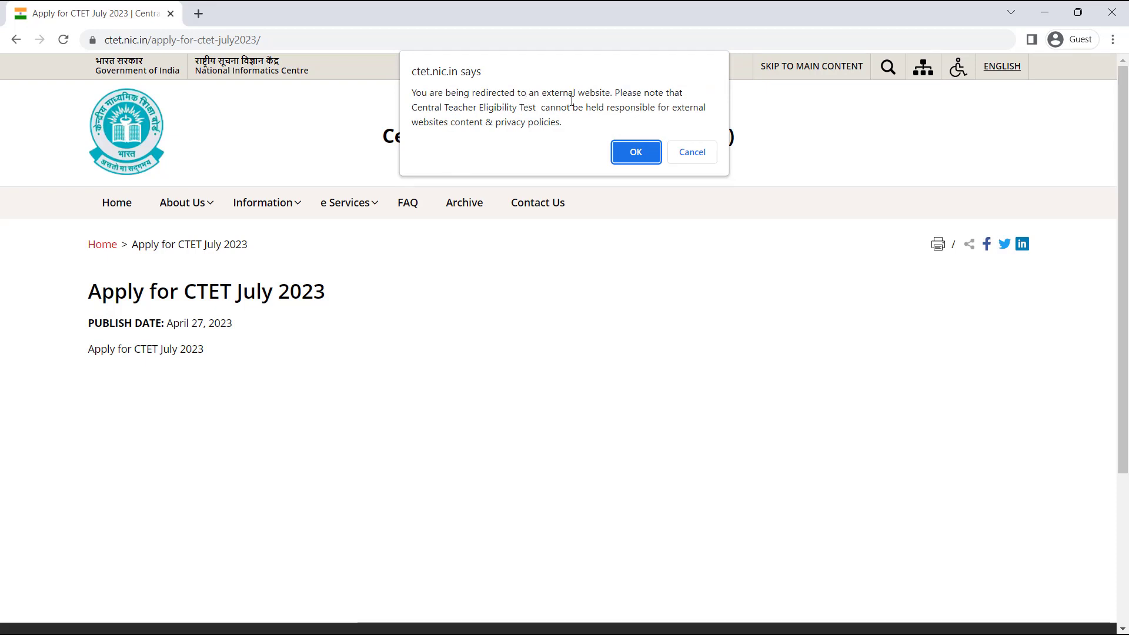
pyautogui.click(635, 153)
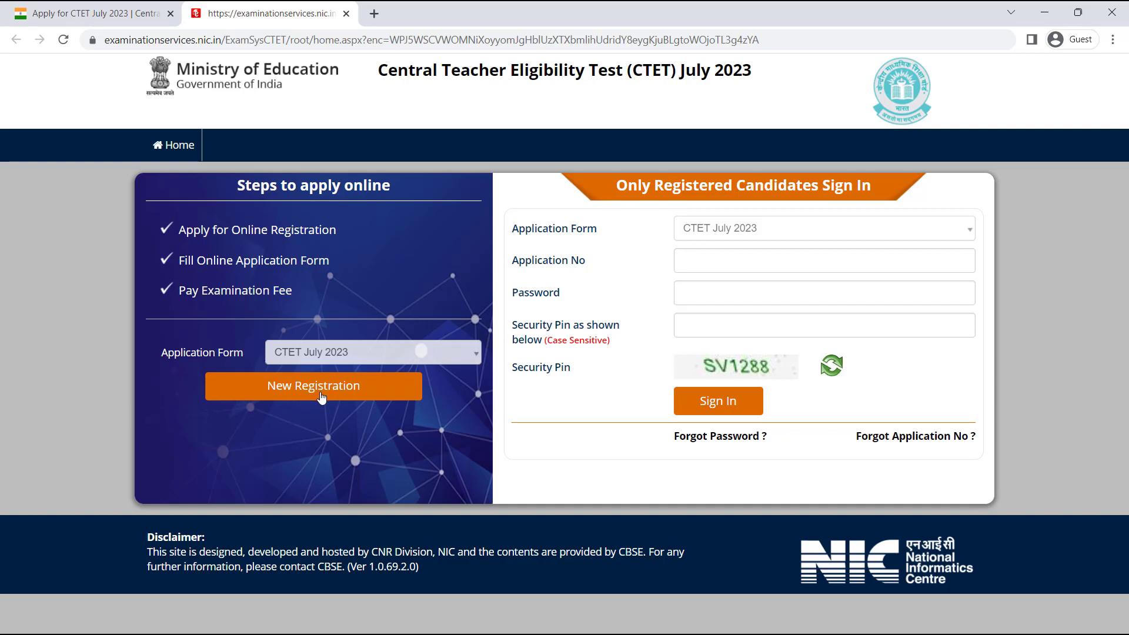
# Start a new registration for CTET July 2023, accept the declaration below the instructions and proceed to the form
pyautogui.click(312, 394)
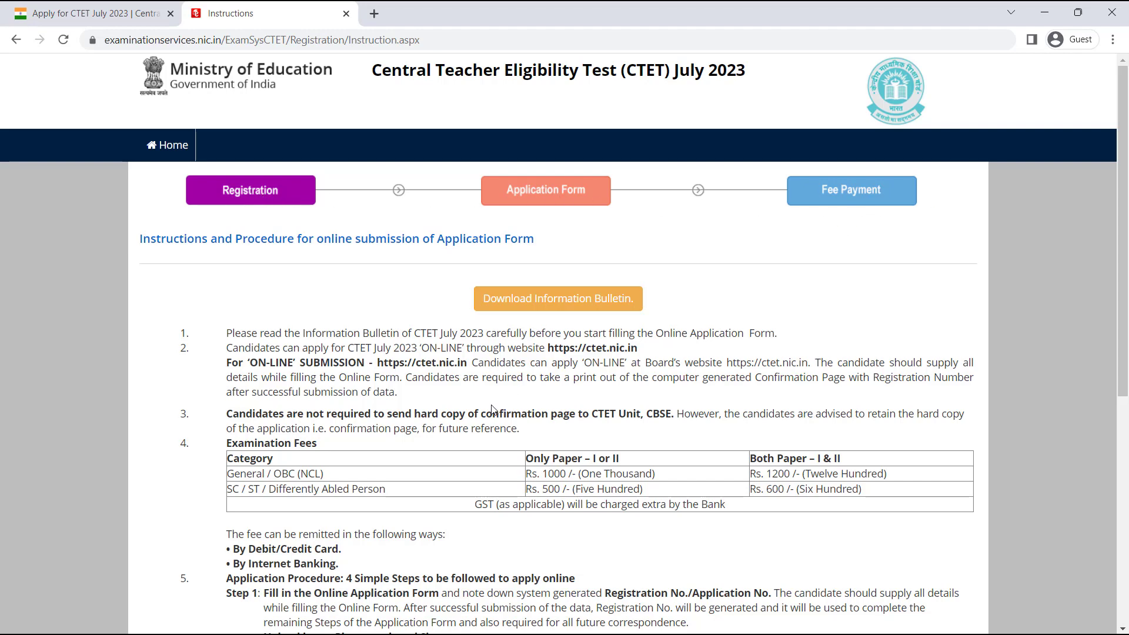
pyautogui.scroll(-2, 492, 409)
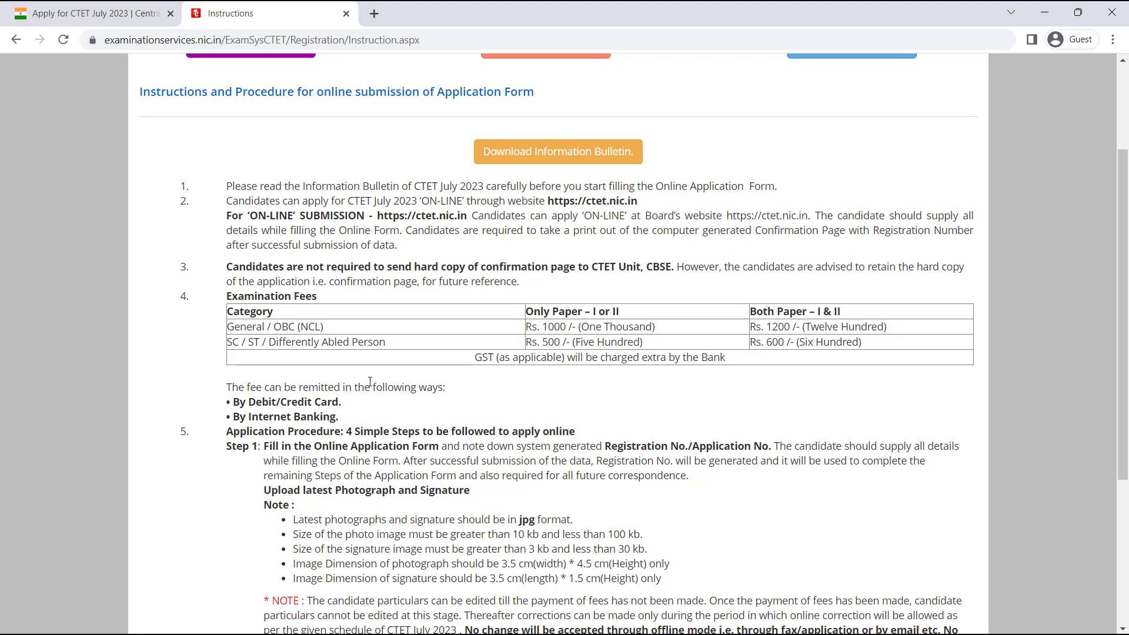
pyautogui.scroll(-3, 370, 382)
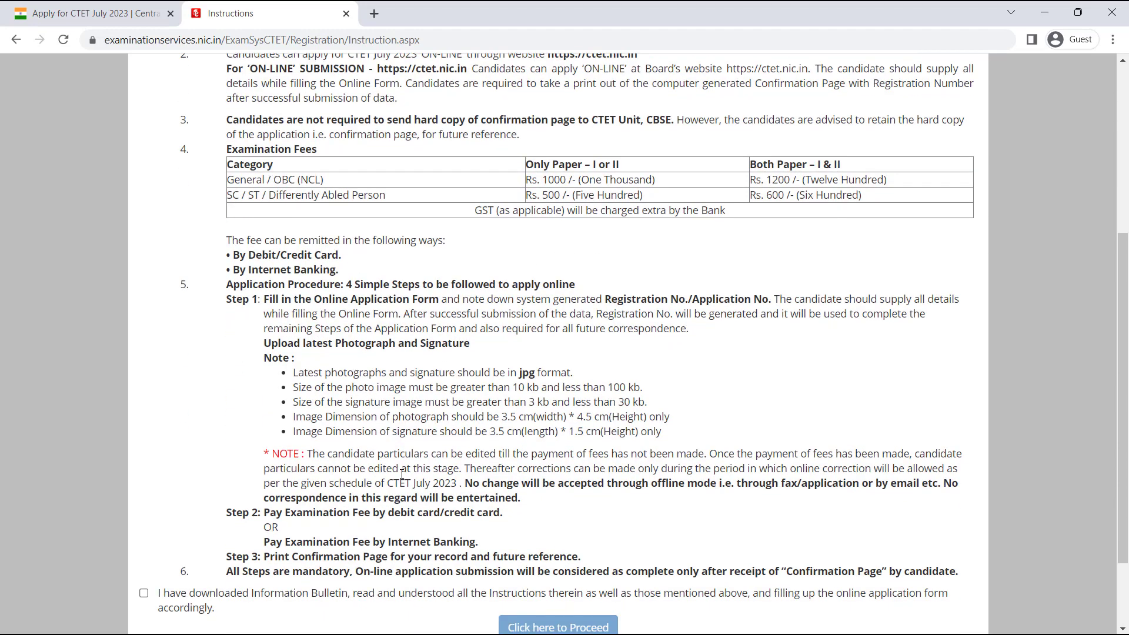
pyautogui.scroll(-3, 421, 476)
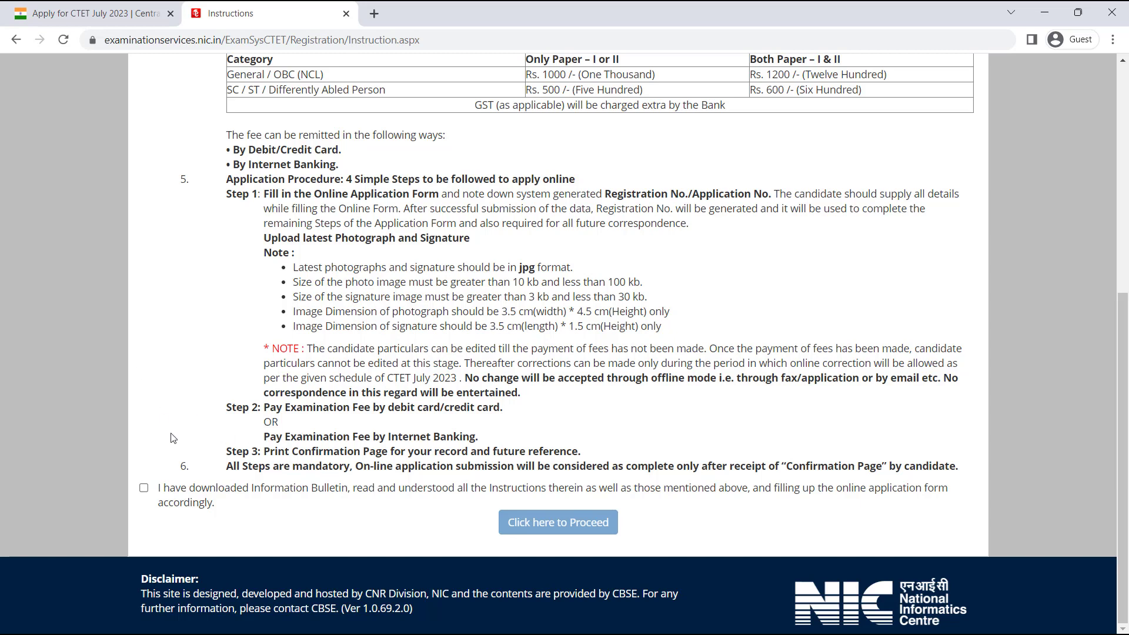
pyautogui.click(144, 489)
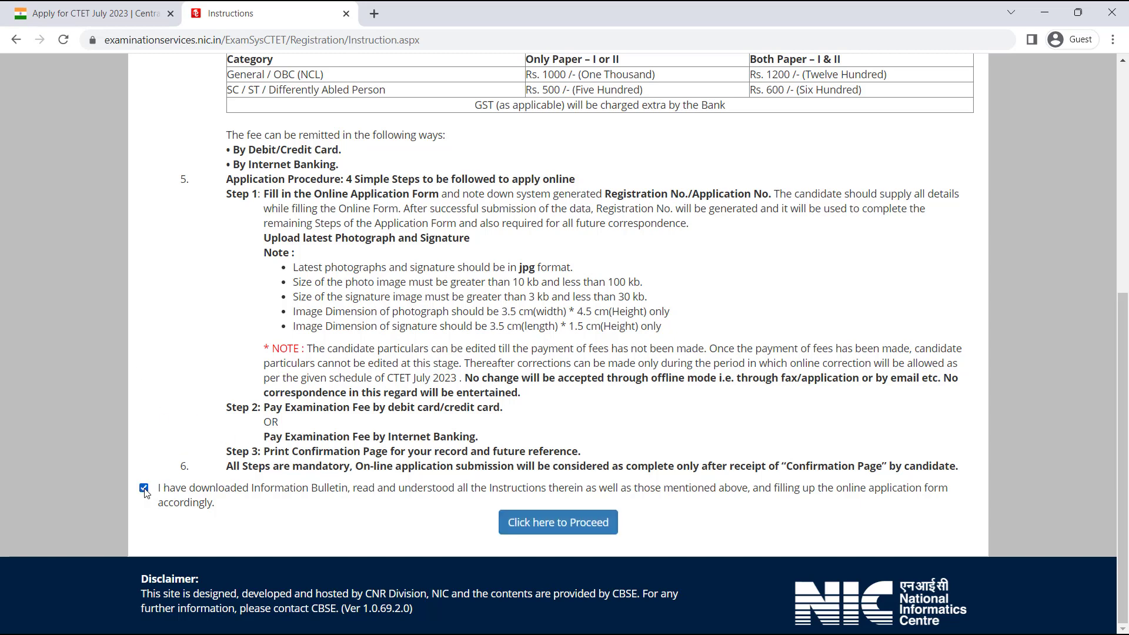
pyautogui.click(559, 529)
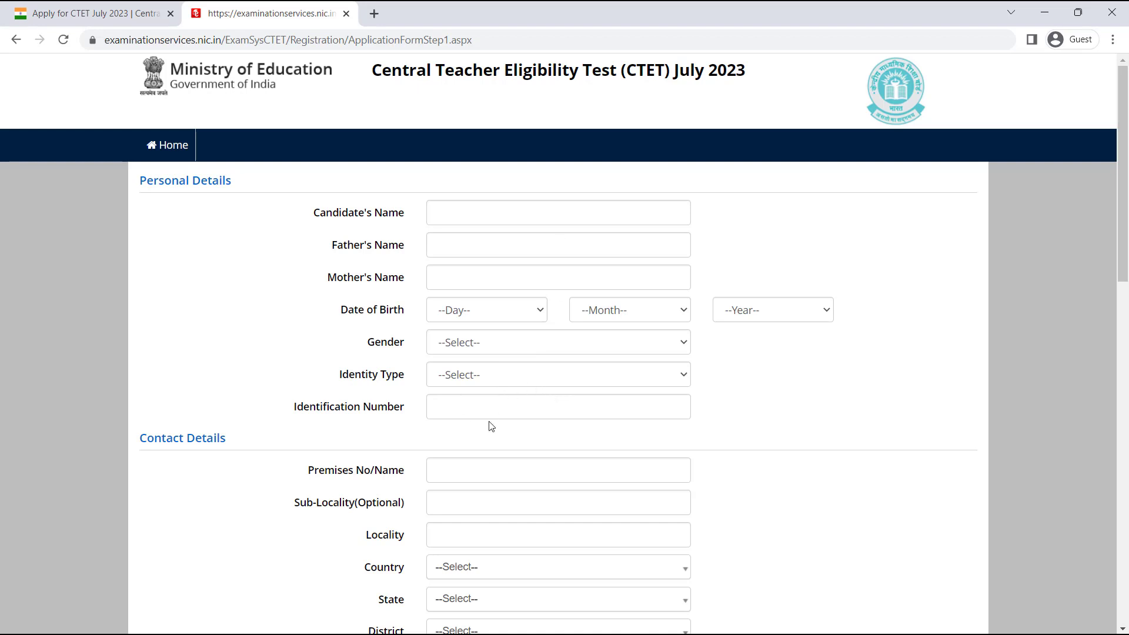
# Set the identity type to Any Other Valid Govt Identity with photograph in the personal details
pyautogui.click(535, 378)
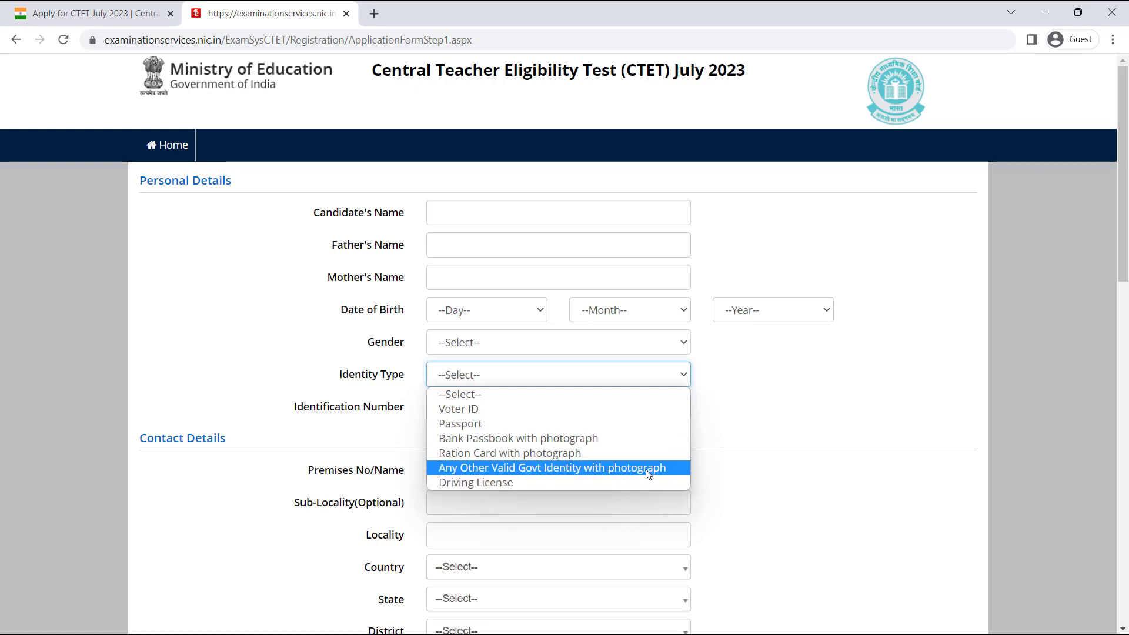
pyautogui.click(620, 468)
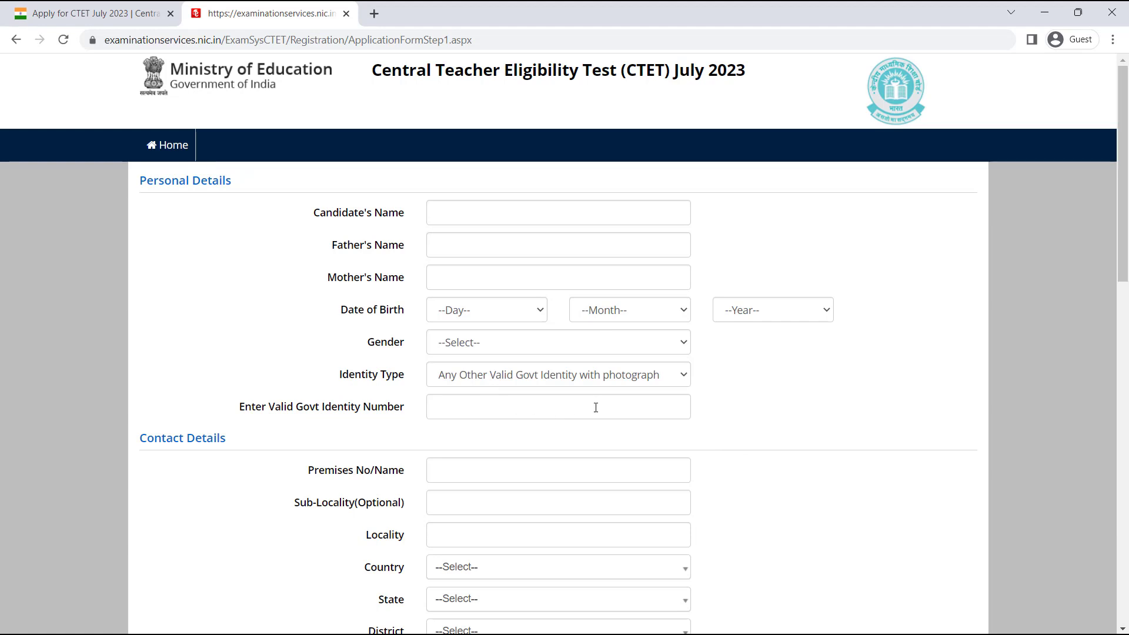
# Fill in the contact details with "vill" as premises name, "po" as sub-locality and "ps" as locality
pyautogui.scroll(-2, 597, 407)
pyautogui.scroll(-2, 597, 408)
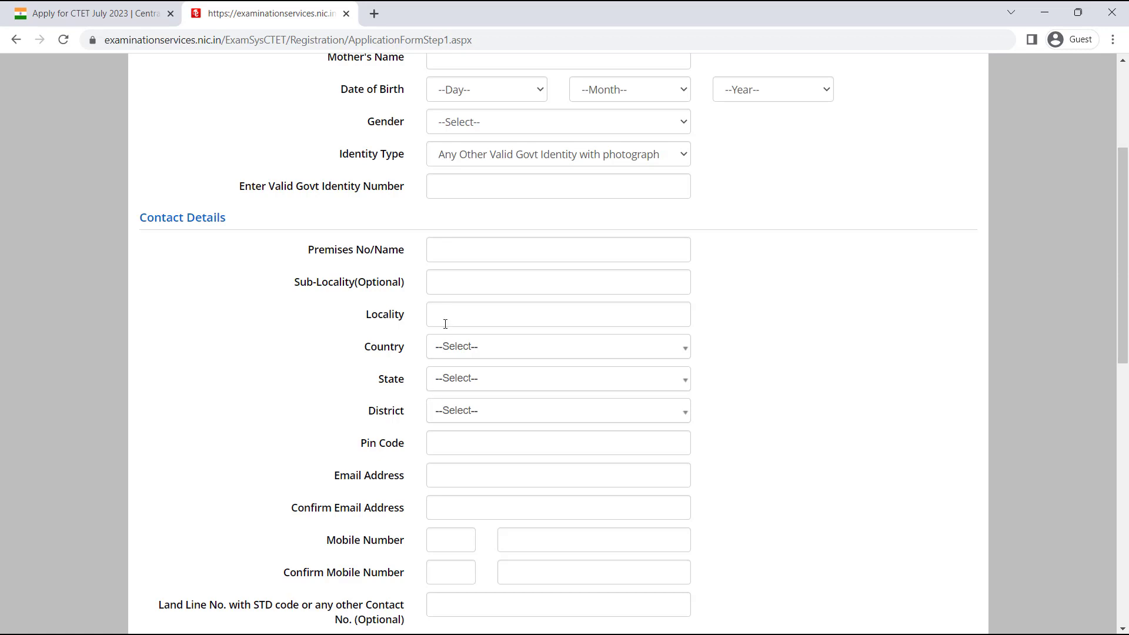
pyautogui.click(444, 251)
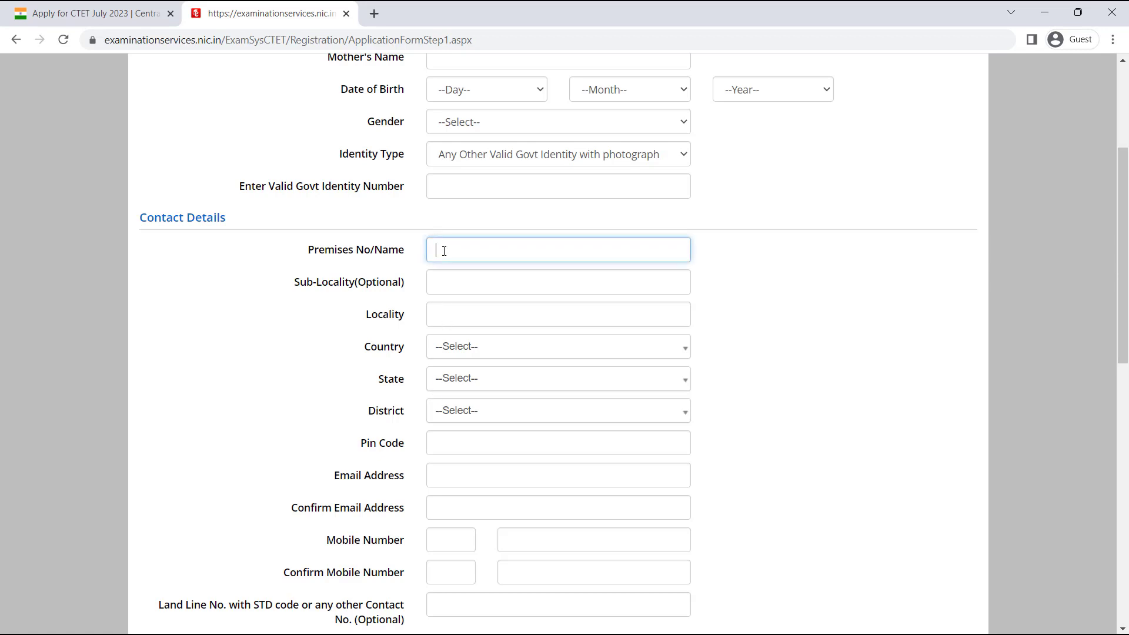
pyautogui.write('vill')
pyautogui.click(456, 279)
pyautogui.write('po')
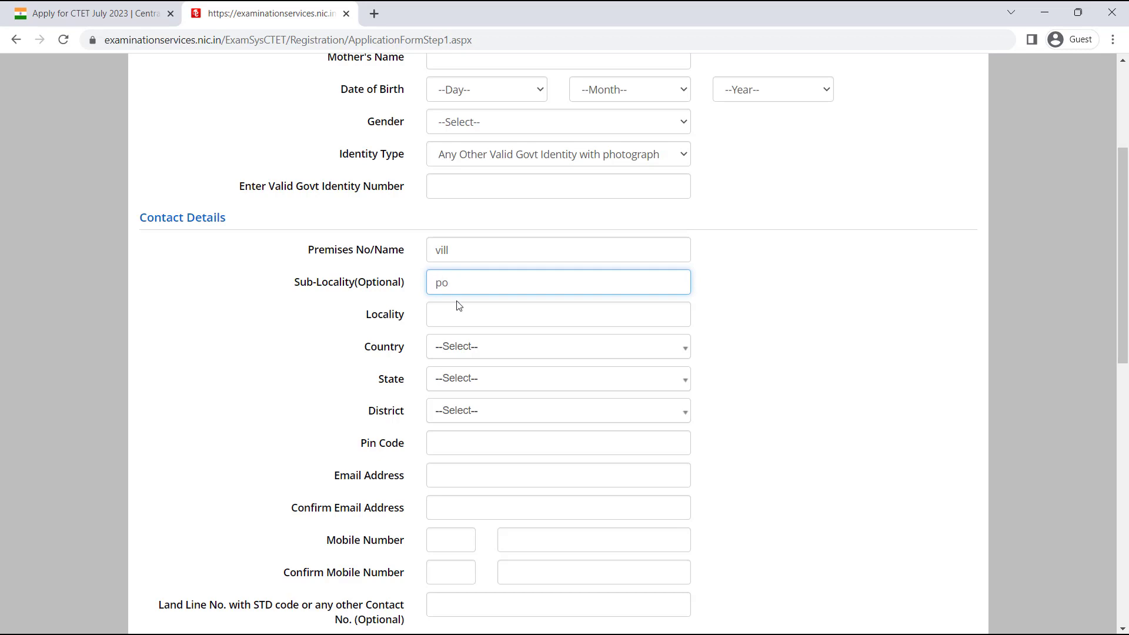
pyautogui.click(456, 319)
pyautogui.write('ps')
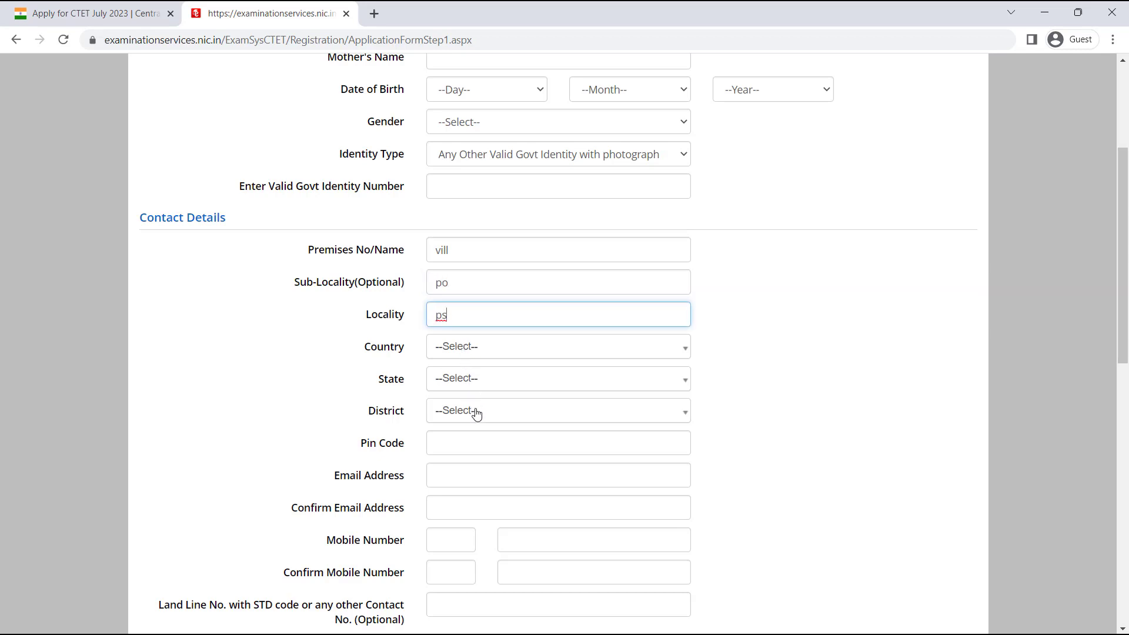
# Examine the remaining contact and permanent address fields and the password rules, including the allowed special characters
pyautogui.click(476, 449)
pyautogui.scroll(-2, 475, 442)
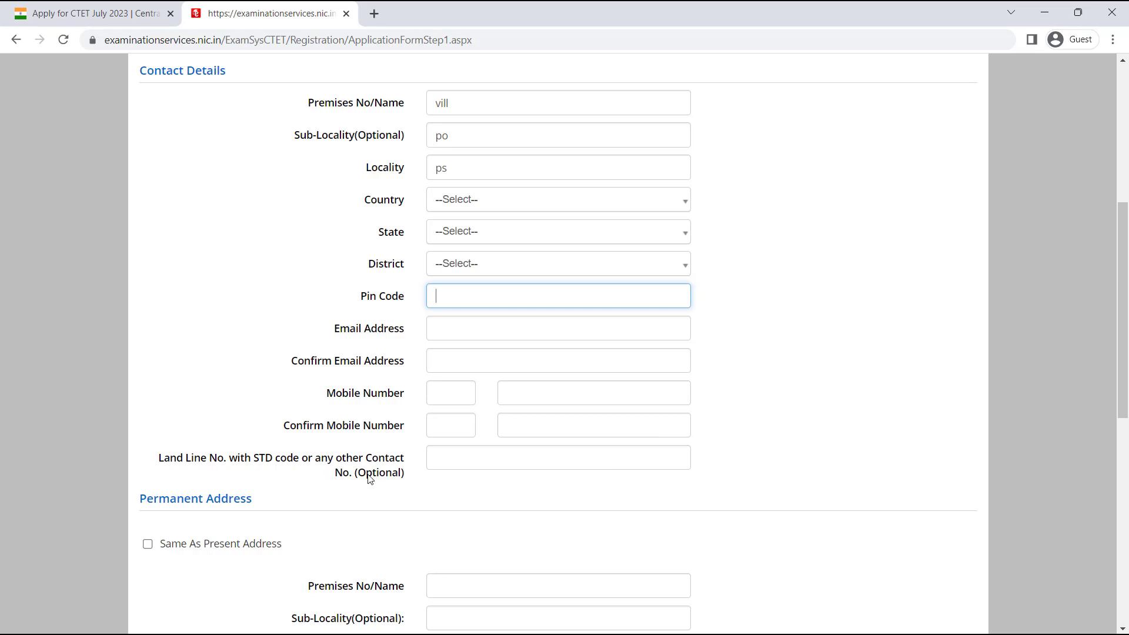
pyautogui.scroll(-5, 632, 483)
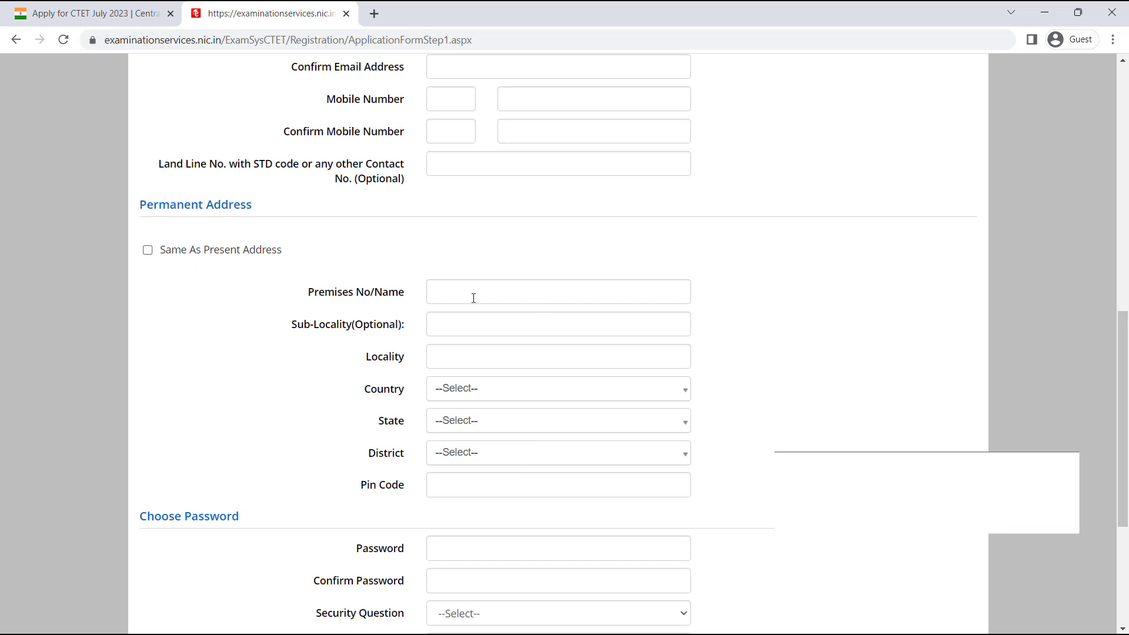
pyautogui.scroll(-4, 528, 505)
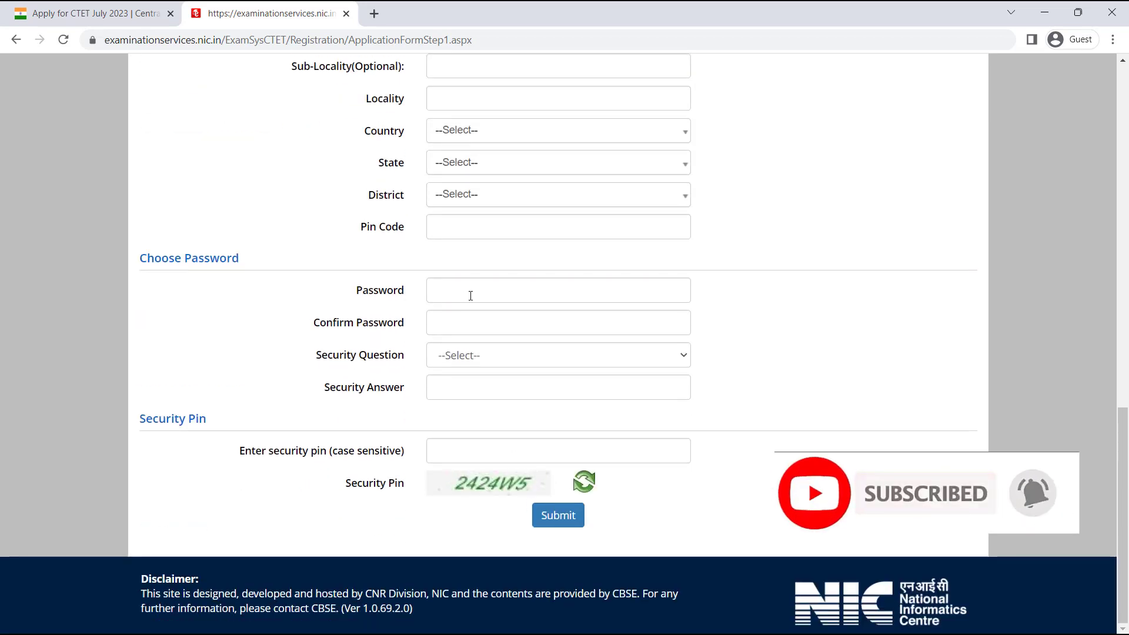
pyautogui.click(472, 293)
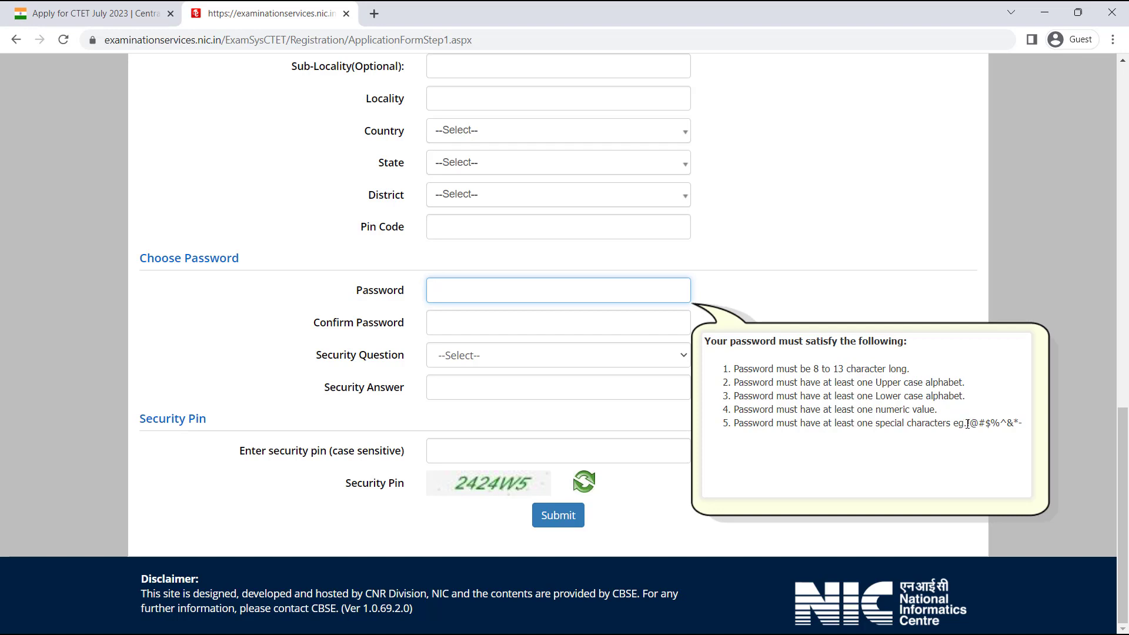
pyautogui.moveTo(967, 424); pyautogui.dragTo(1025, 432)
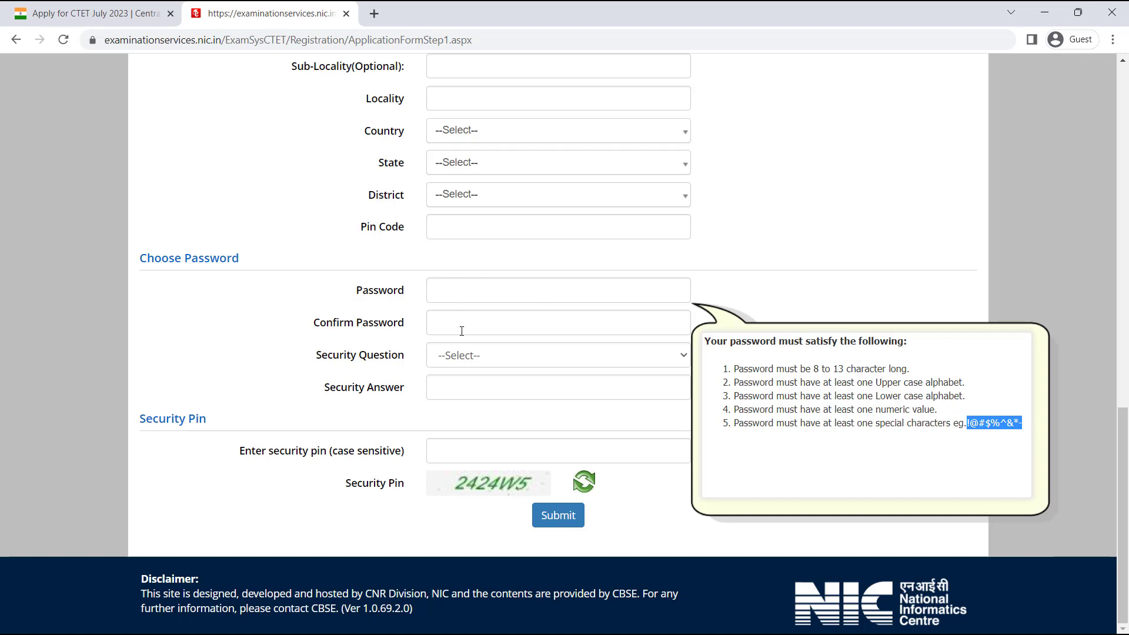
# Choose "What is the name of your first school?" as the security question, and enter the security answer and security pin
pyautogui.click(520, 360)
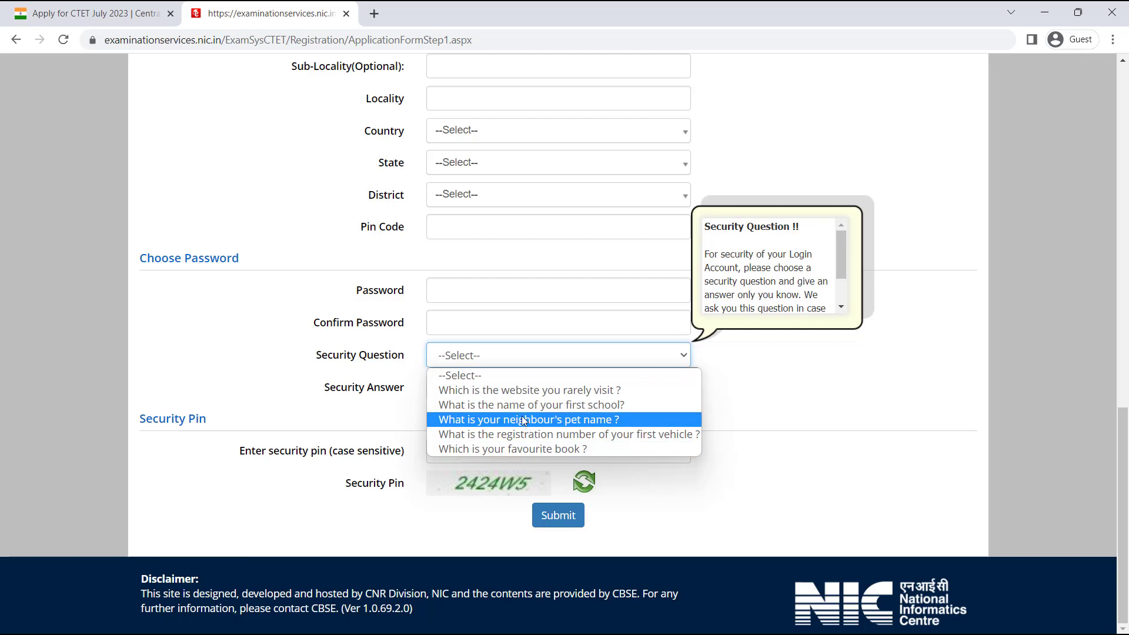
pyautogui.click(617, 406)
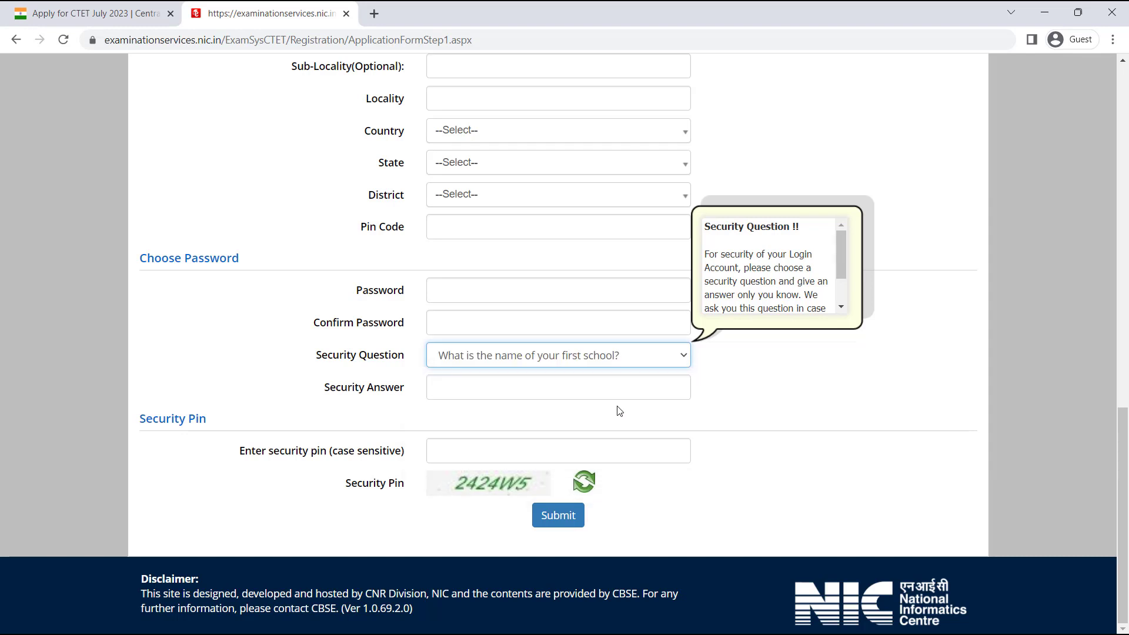
pyautogui.click(460, 391)
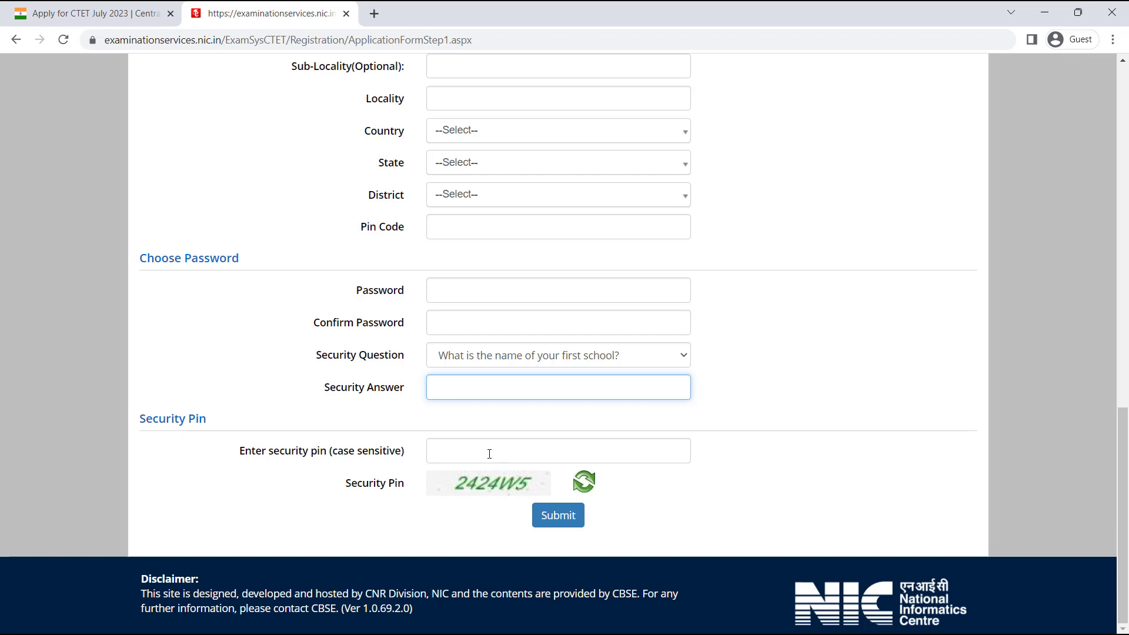
pyautogui.click(467, 451)
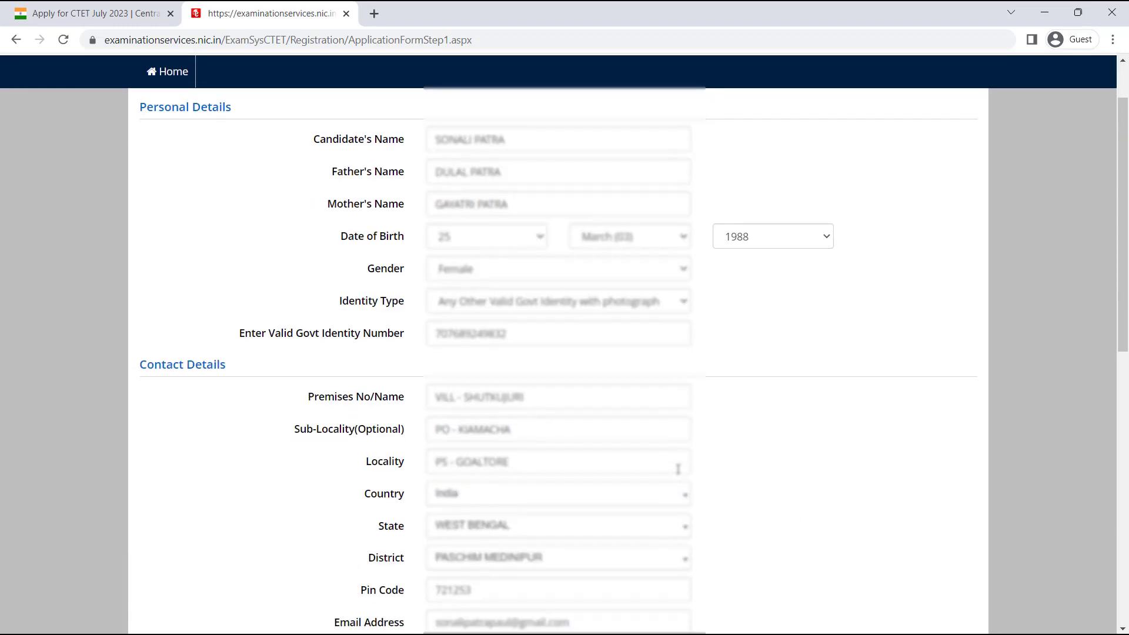
# Submit the completed registration details and close the review page notice
pyautogui.scroll(-12, 565, 341)
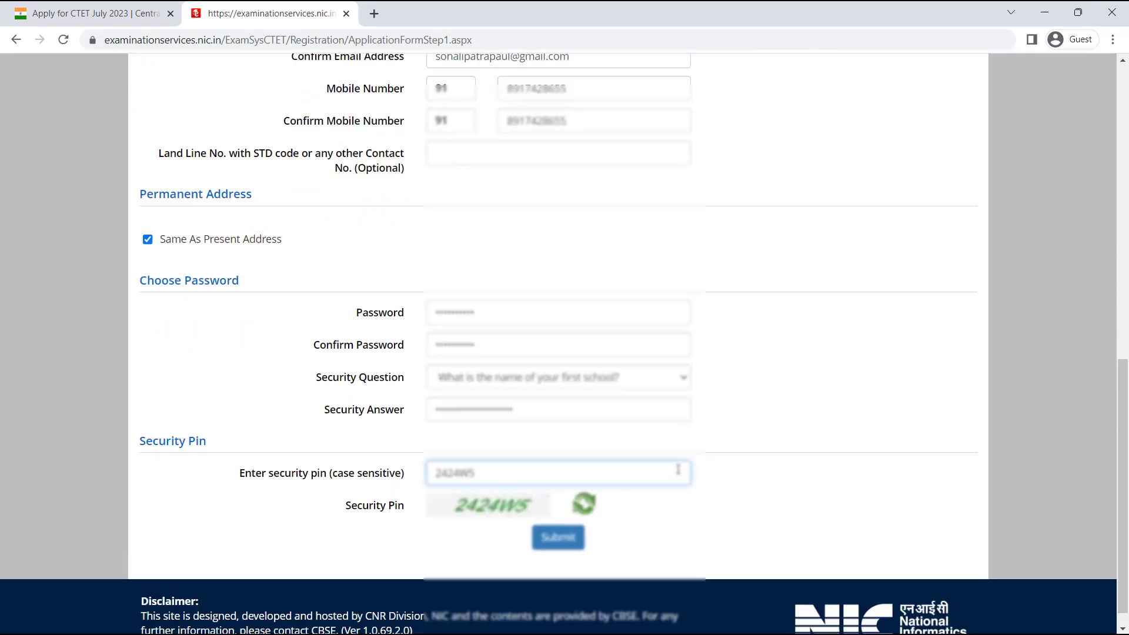
pyautogui.scroll(-1, 678, 469)
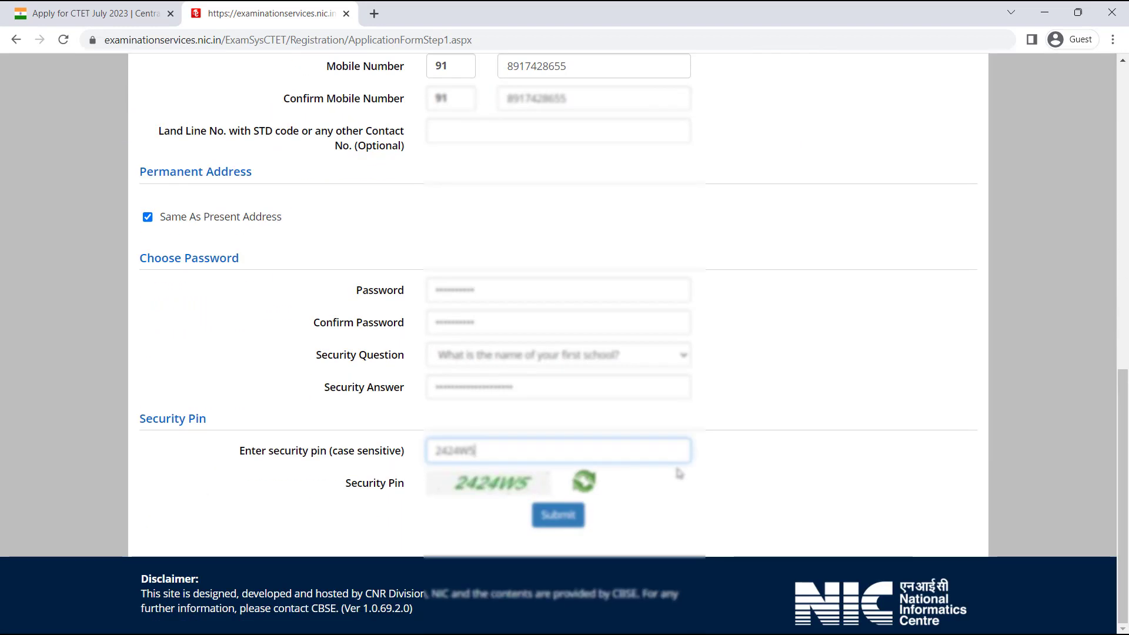
pyautogui.click(569, 519)
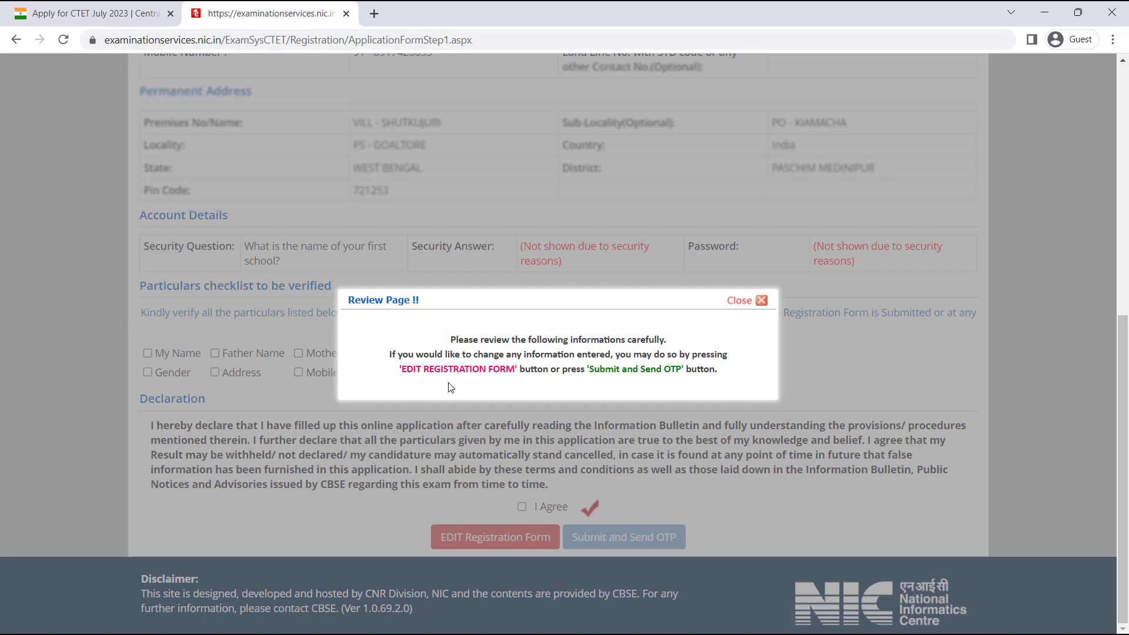
pyautogui.click(745, 300)
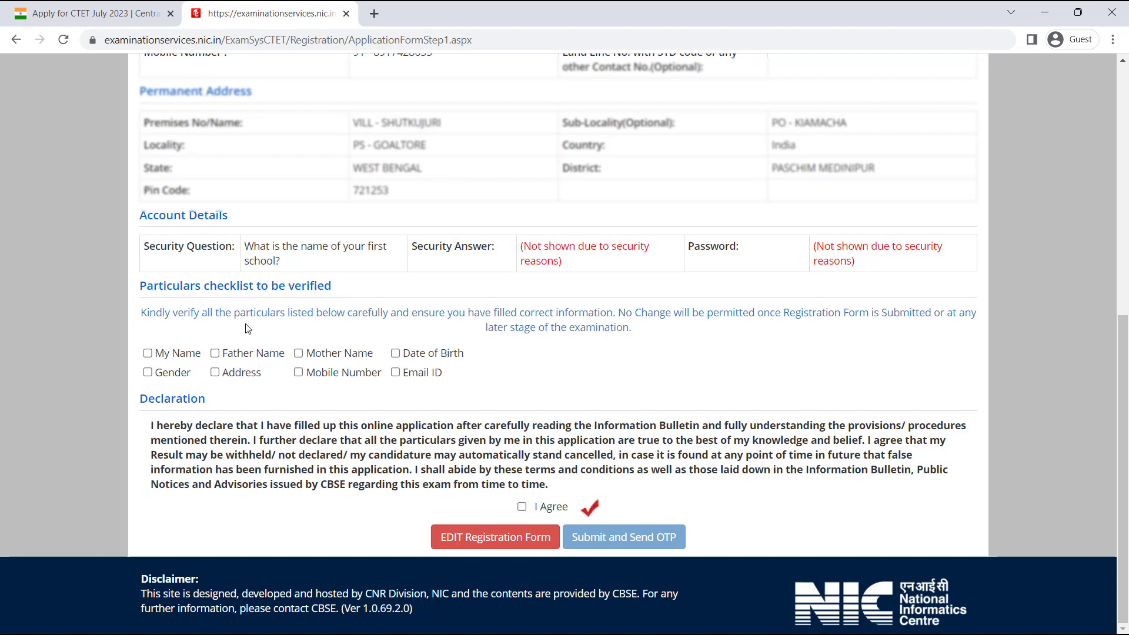
# Mark all eight particulars in the checklist as verified, from My Name to Email ID, and agree to the declaration
pyautogui.click(148, 354)
pyautogui.click(147, 372)
pyautogui.click(215, 353)
pyautogui.click(215, 372)
pyautogui.click(298, 353)
pyautogui.click(298, 372)
pyautogui.click(395, 354)
pyautogui.click(395, 372)
pyautogui.click(522, 506)
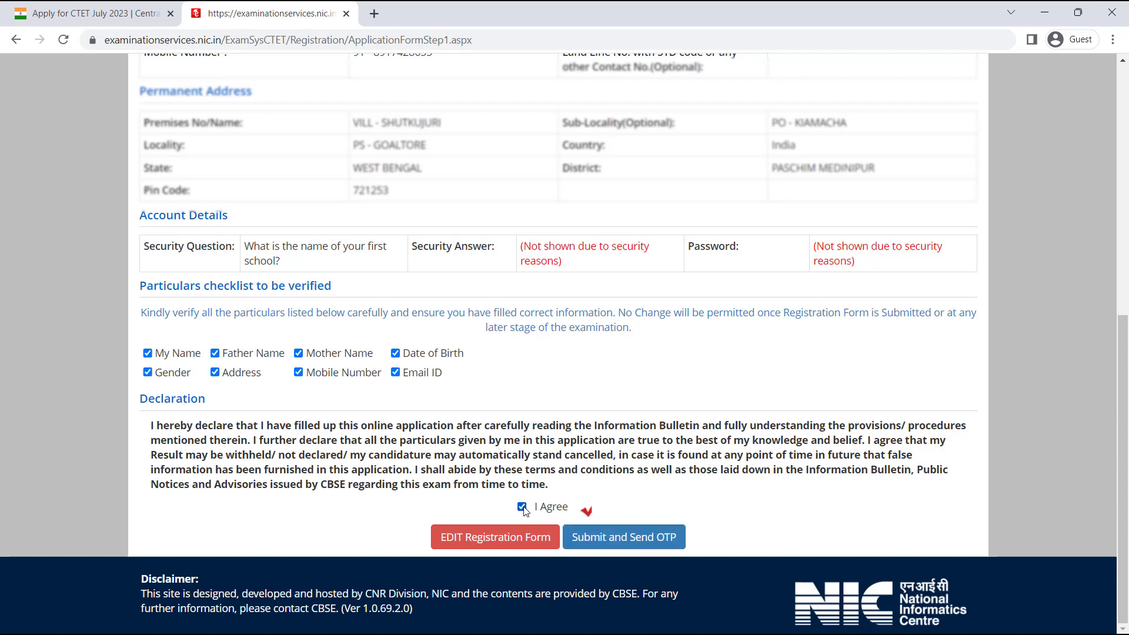
# Confirm sending the reviewed details for an OTP, and submit the registration form with the one-time password received by SMS
pyautogui.click(627, 544)
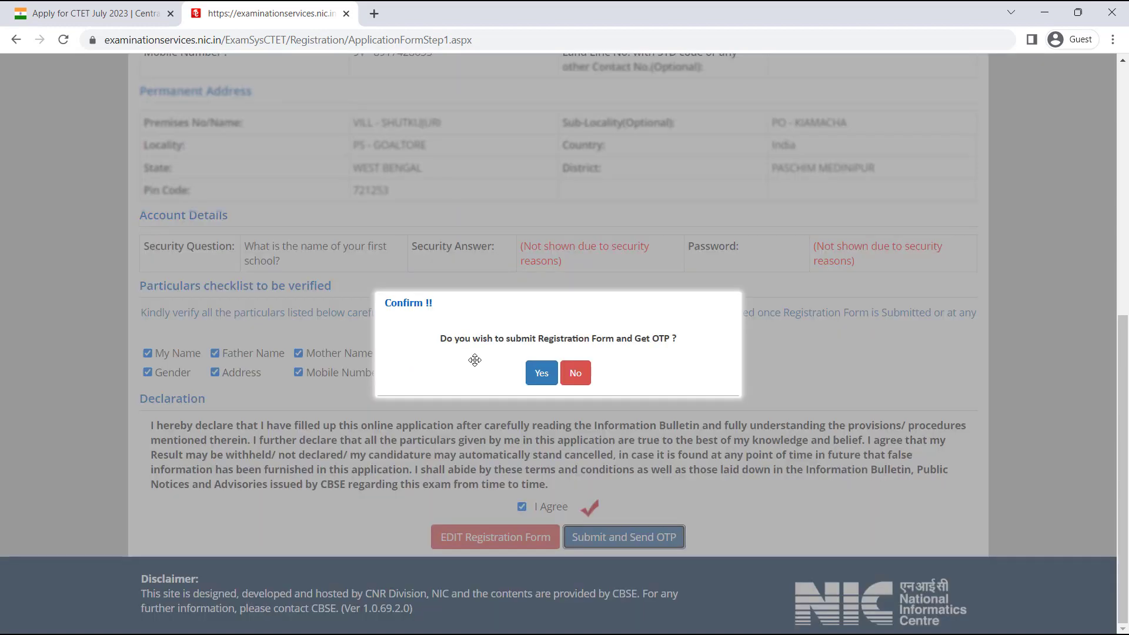
pyautogui.click(541, 373)
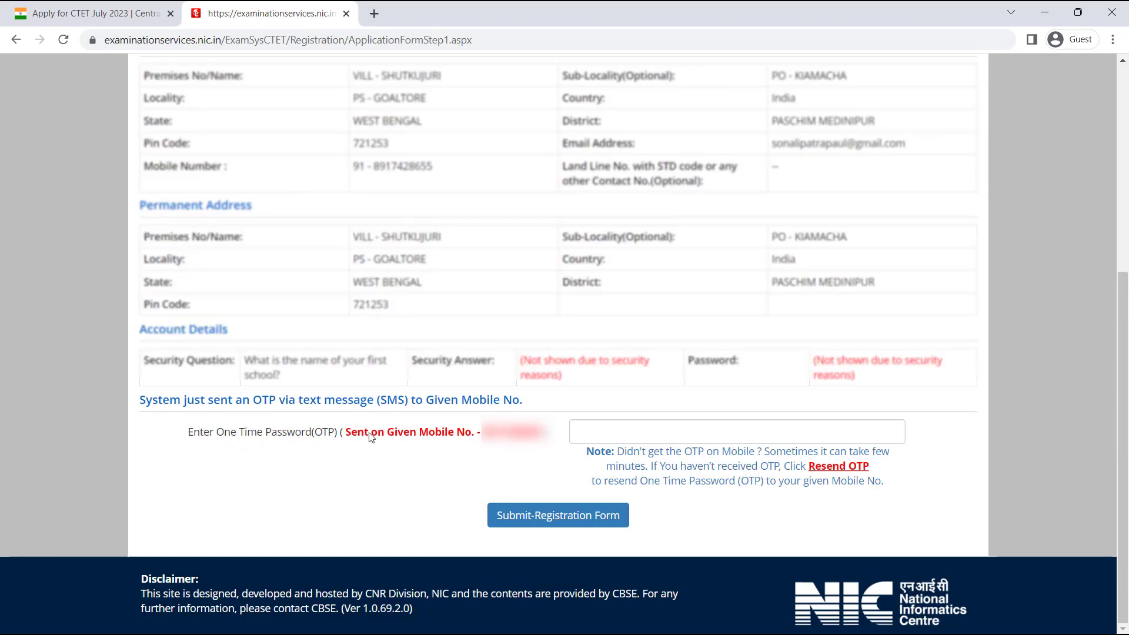
pyautogui.click(598, 432)
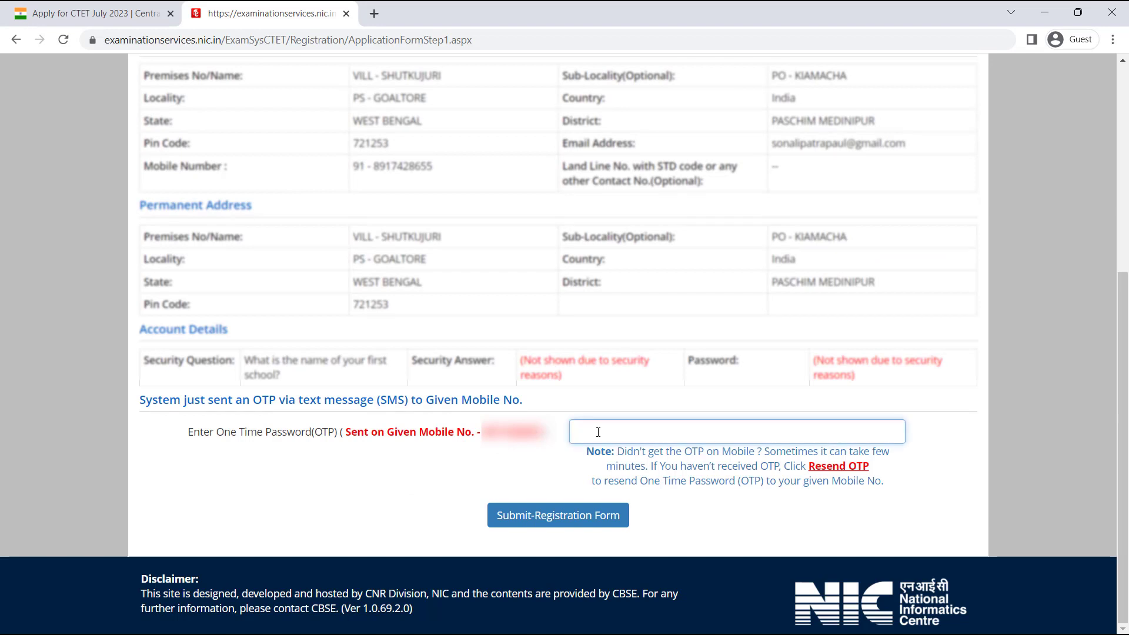
pyautogui.hotkey('ctrl', 'v')
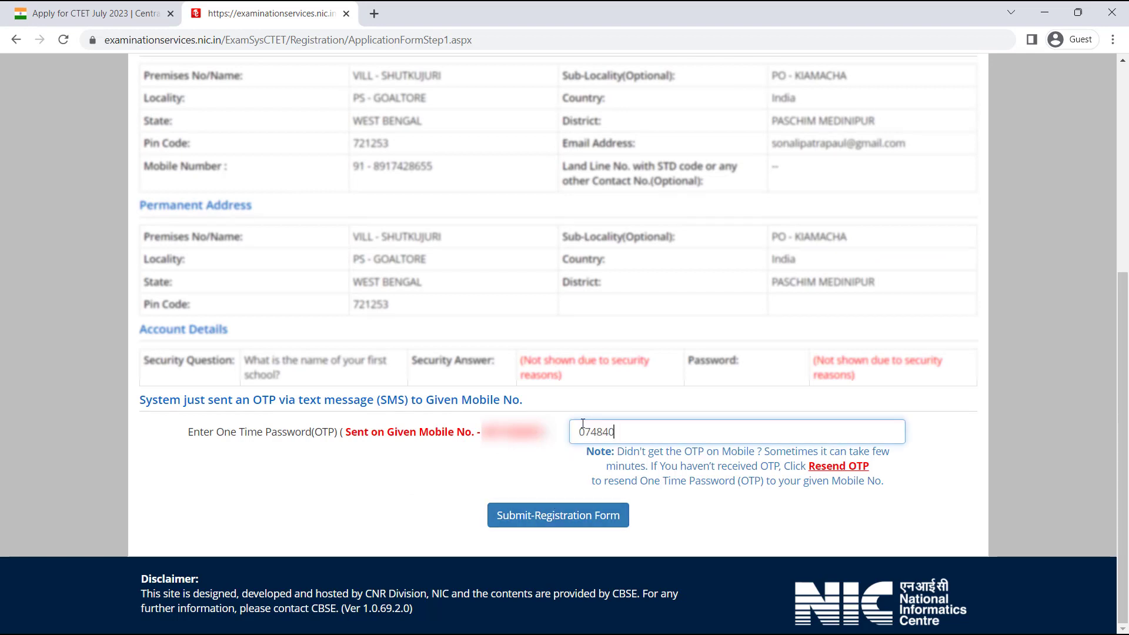
pyautogui.click(580, 520)
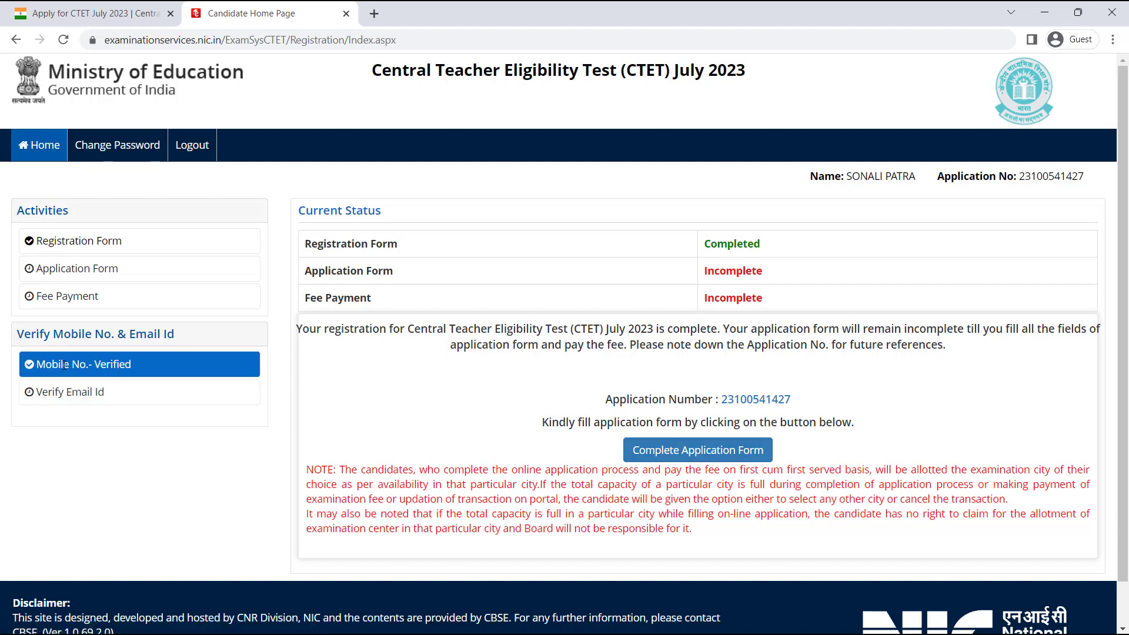
# Start verification of the registered email ID, submit the displayed security pin, and acknowledge the OTP notice
pyautogui.click(97, 399)
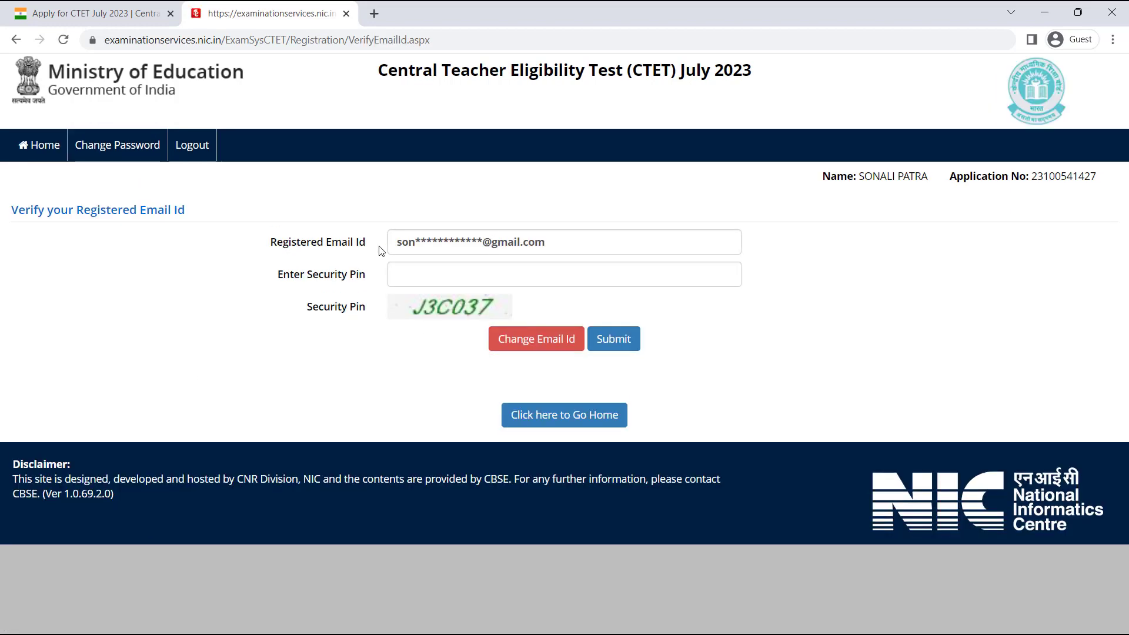
pyautogui.click(426, 275)
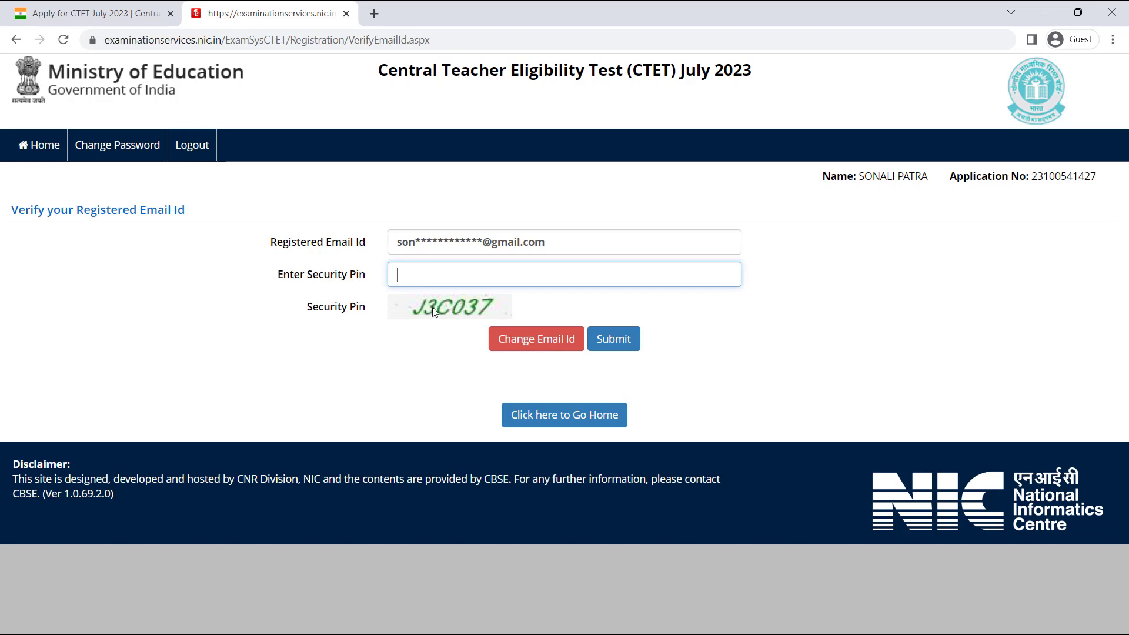
pyautogui.write('J3C037')
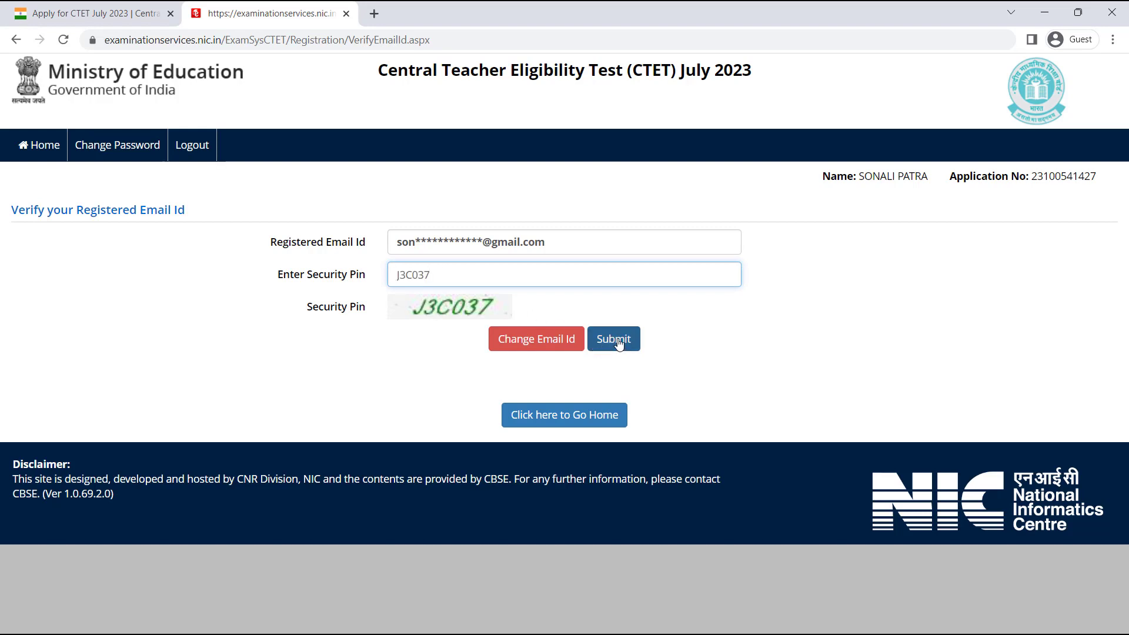
pyautogui.click(619, 344)
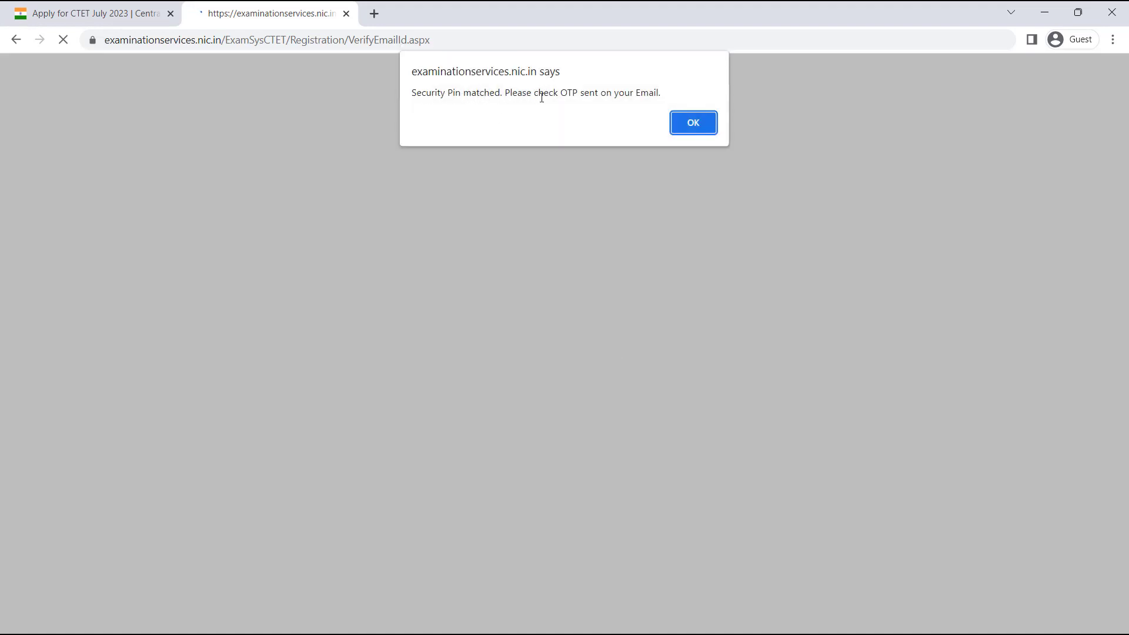
pyautogui.click(693, 124)
# Verify the registered email ID with the one-time password received by email, and return to the candidate home page
pyautogui.click(442, 276)
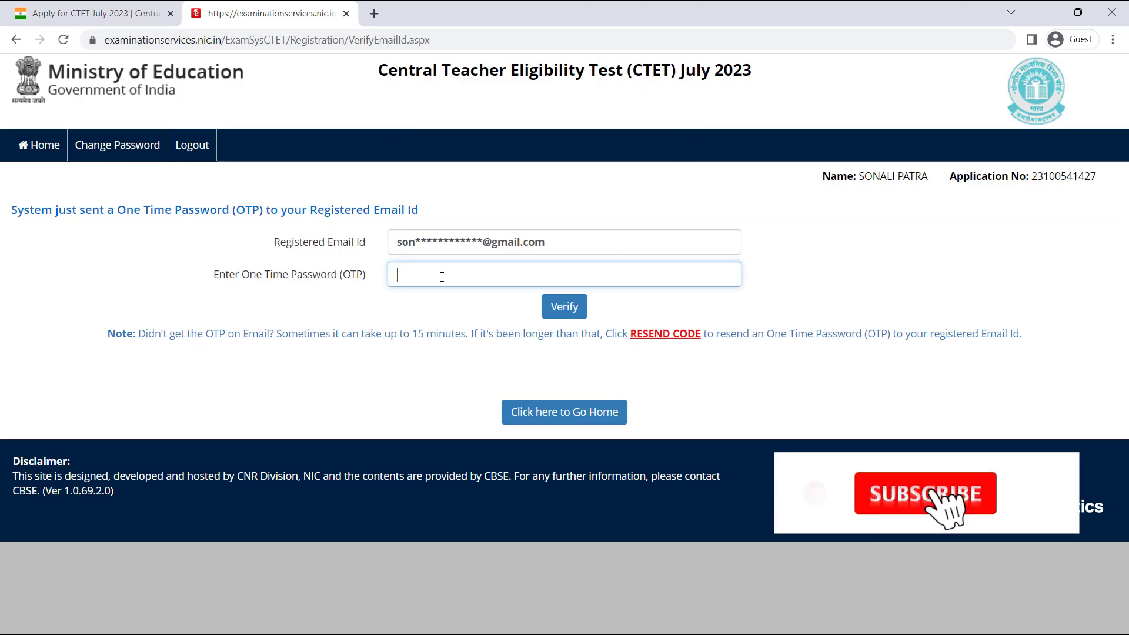
pyautogui.write('••••••')
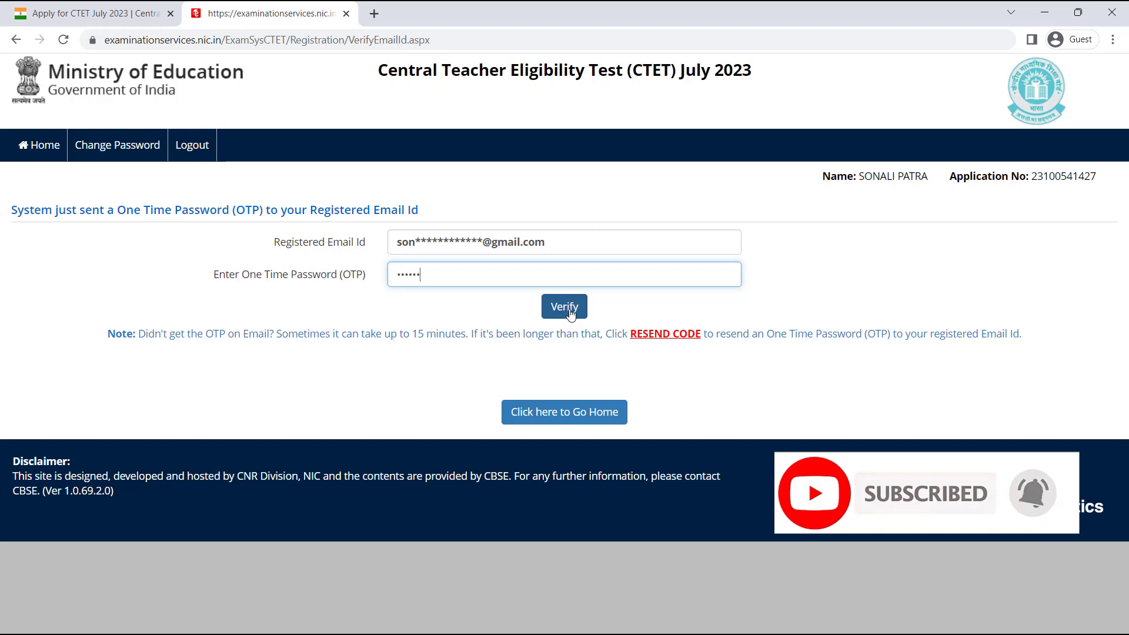
pyautogui.click(569, 310)
pyautogui.moveTo(476, 337); pyautogui.dragTo(666, 344)
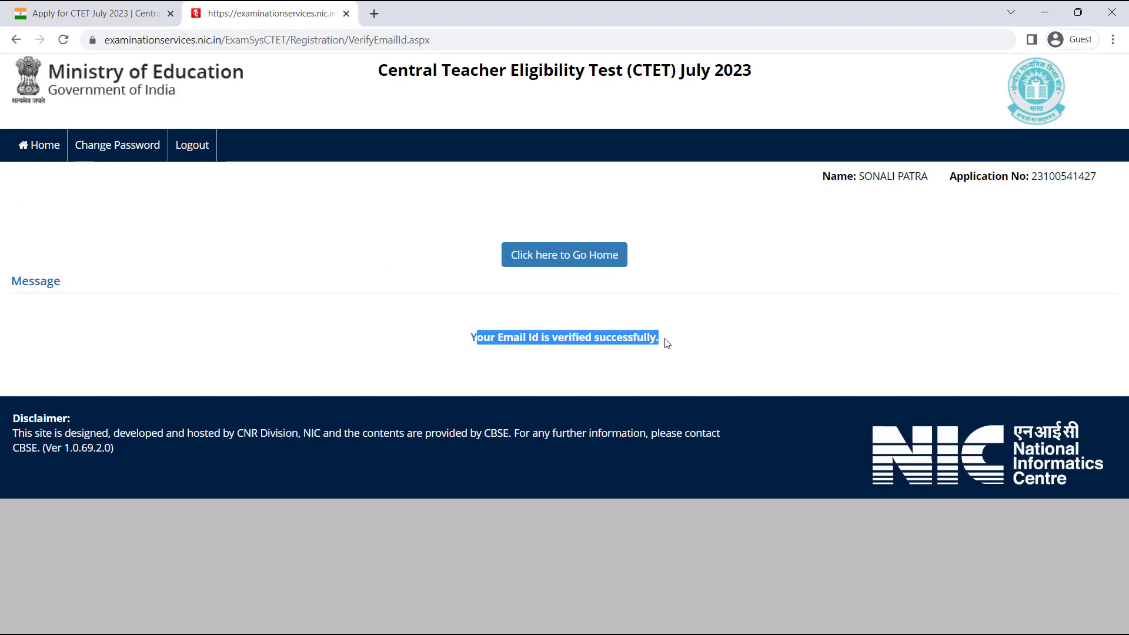
pyautogui.click(562, 261)
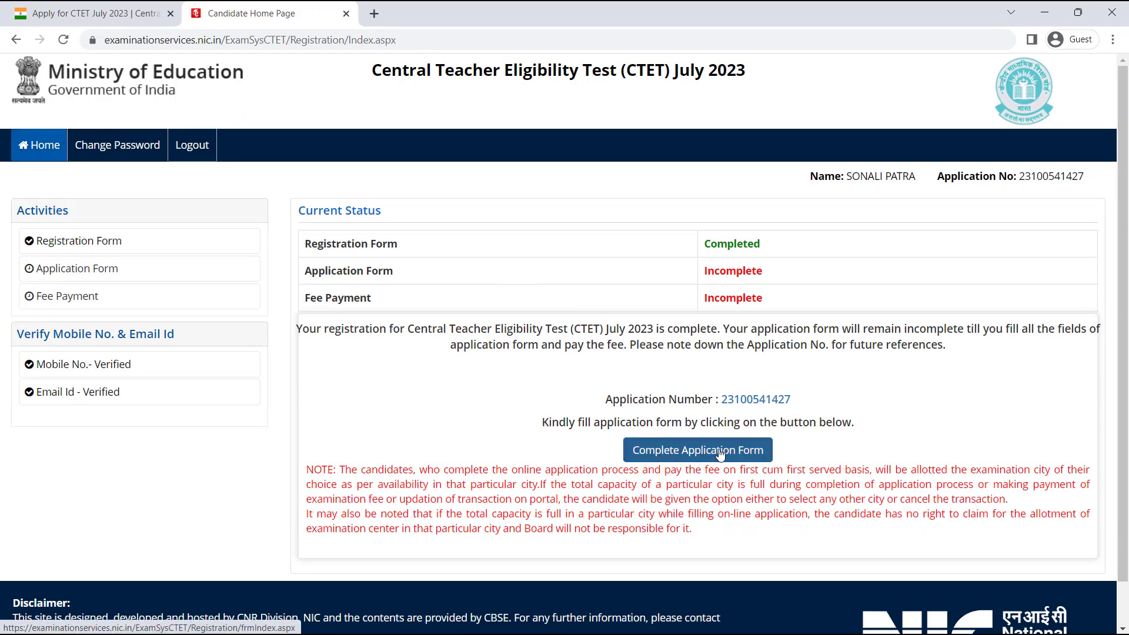
# Open the Personal Detail section of the application form, and set Nationality to Indian and Category to General
pyautogui.click(745, 452)
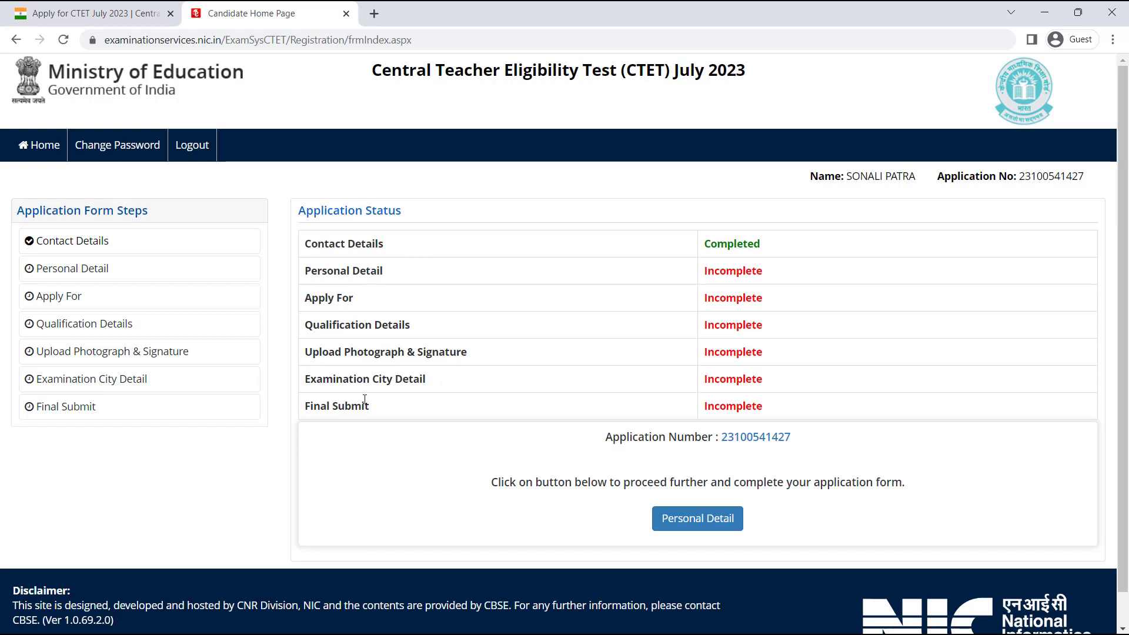
pyautogui.click(698, 518)
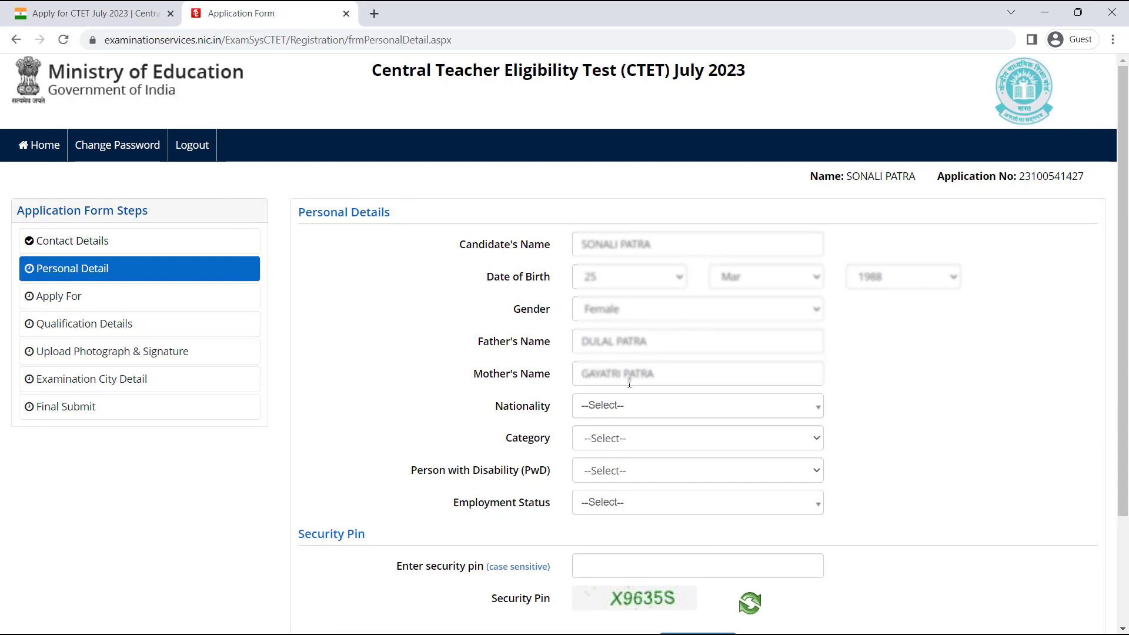
pyautogui.click(589, 413)
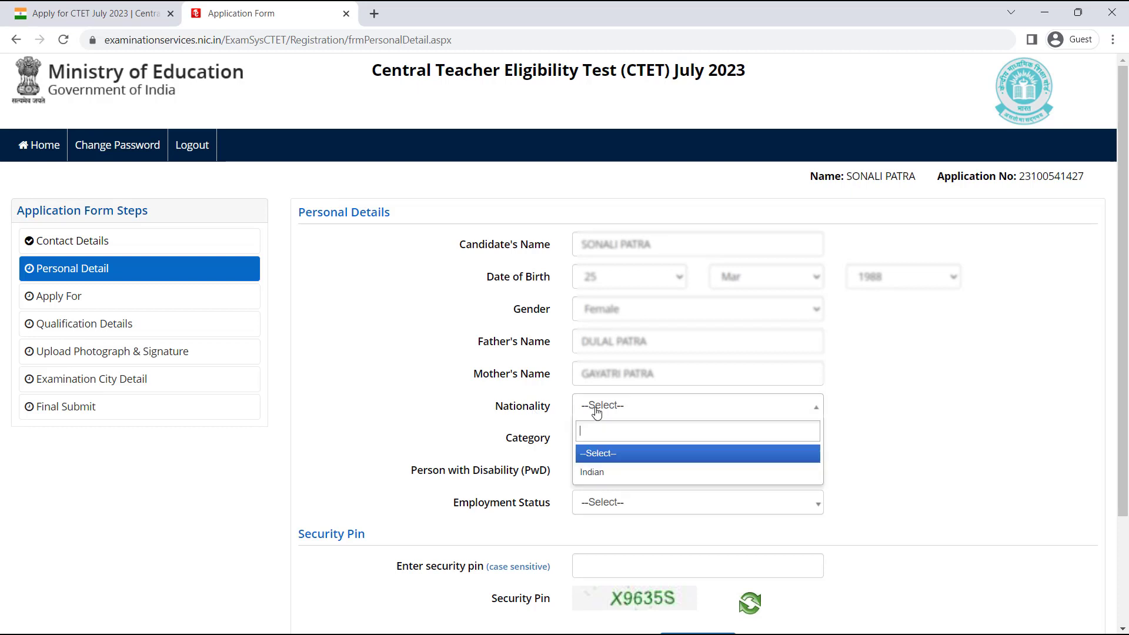
pyautogui.click(608, 475)
pyautogui.click(626, 441)
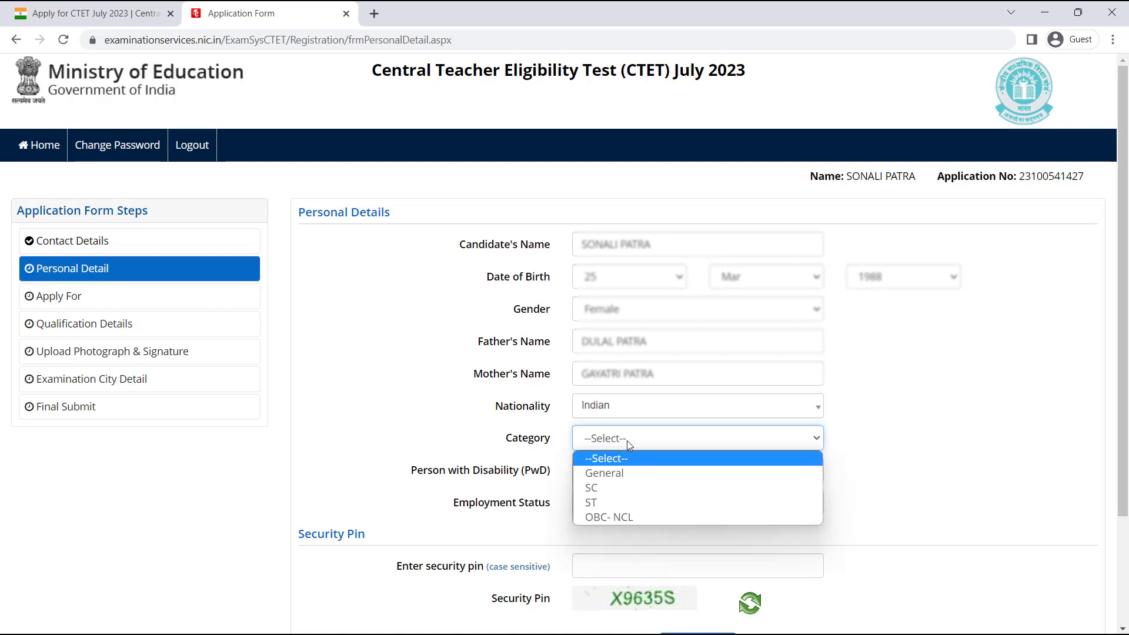
pyautogui.click(624, 473)
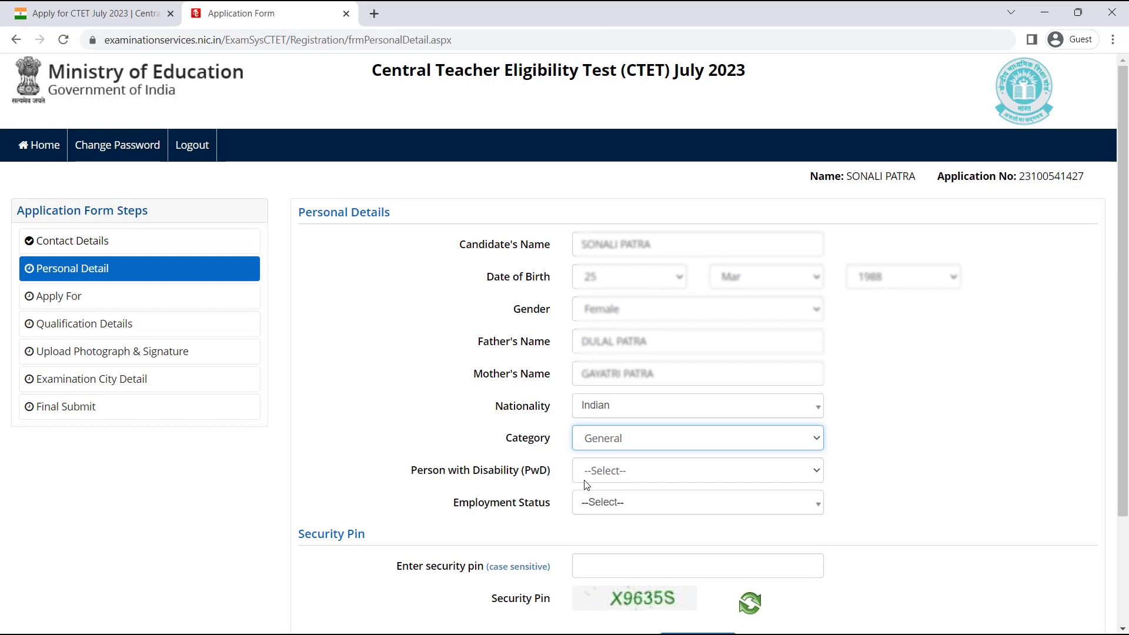
# Try Yes for Person with Disability (PwD), and change the answer to No
pyautogui.click(615, 473)
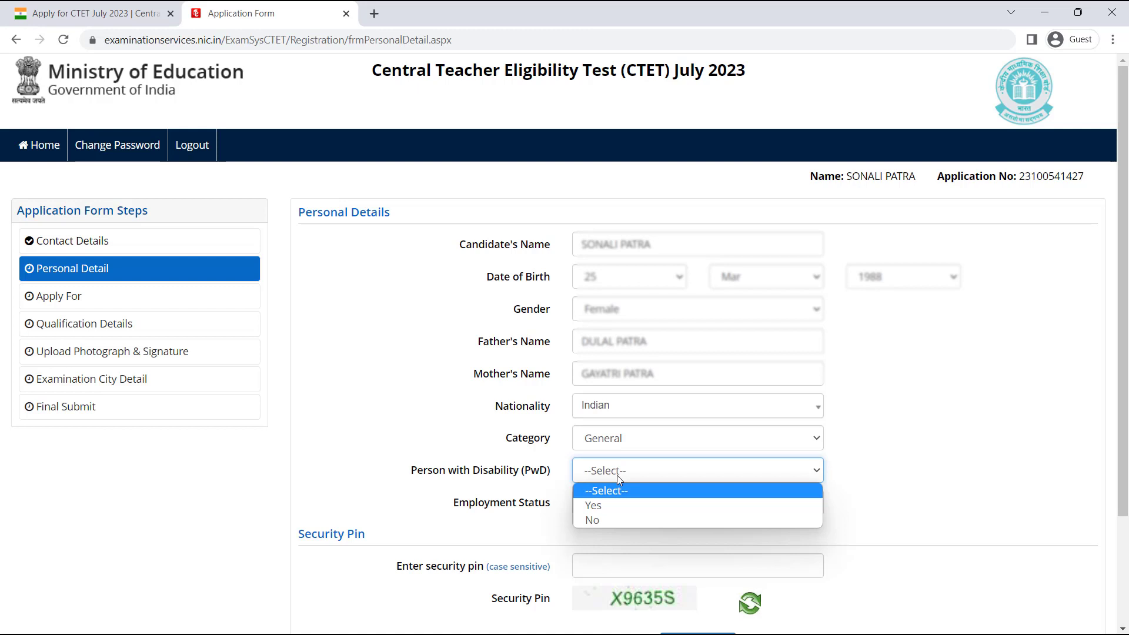
pyautogui.click(611, 508)
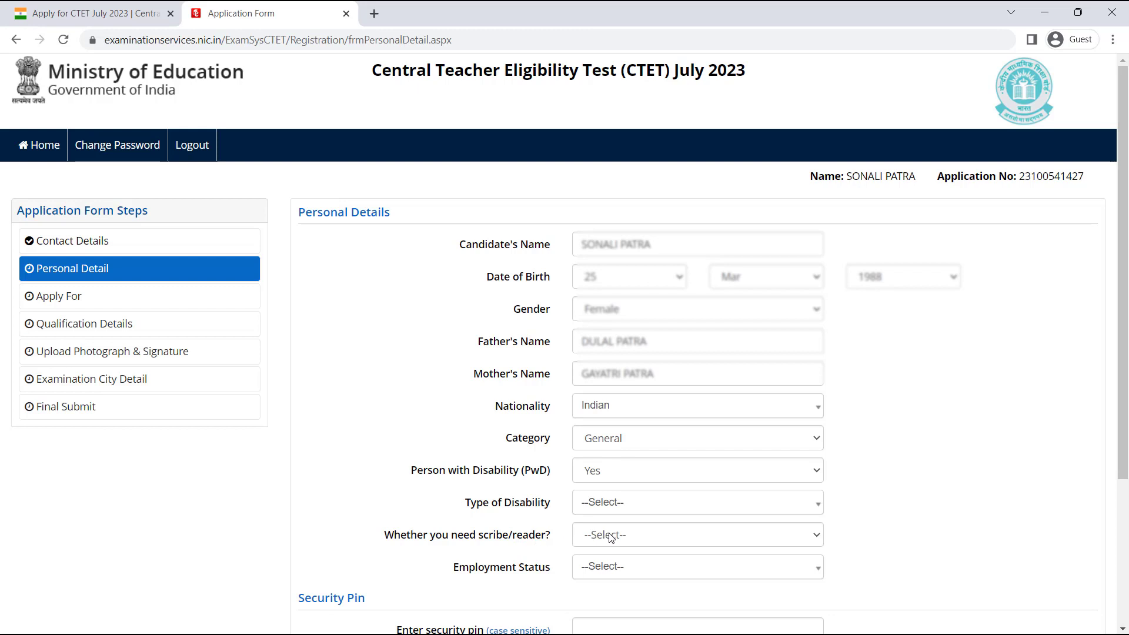
pyautogui.click(609, 475)
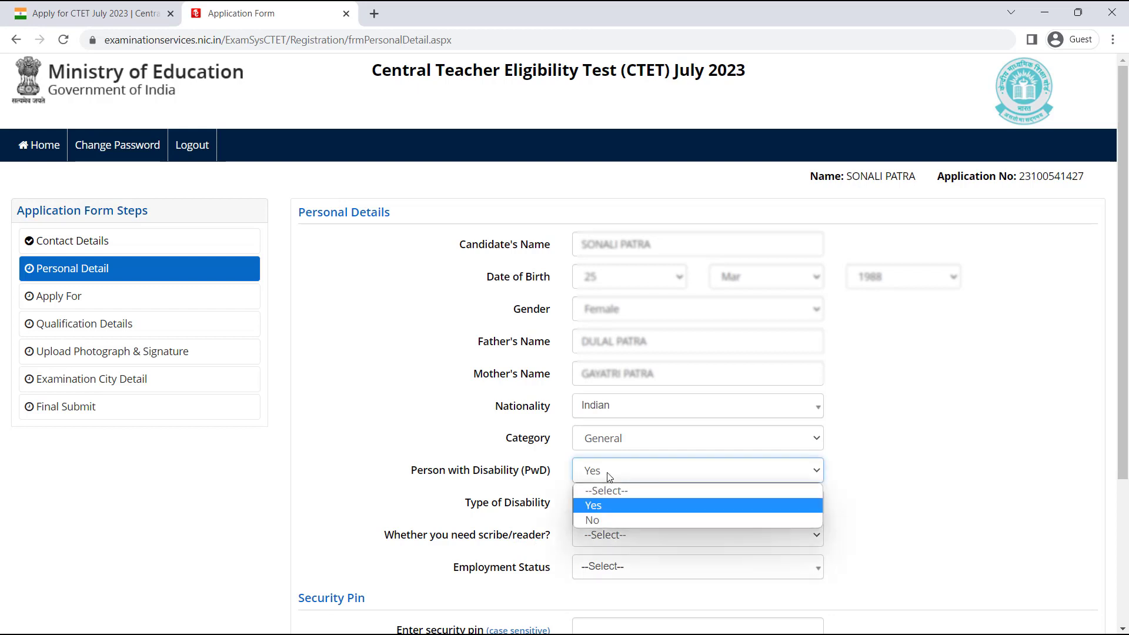
pyautogui.click(605, 520)
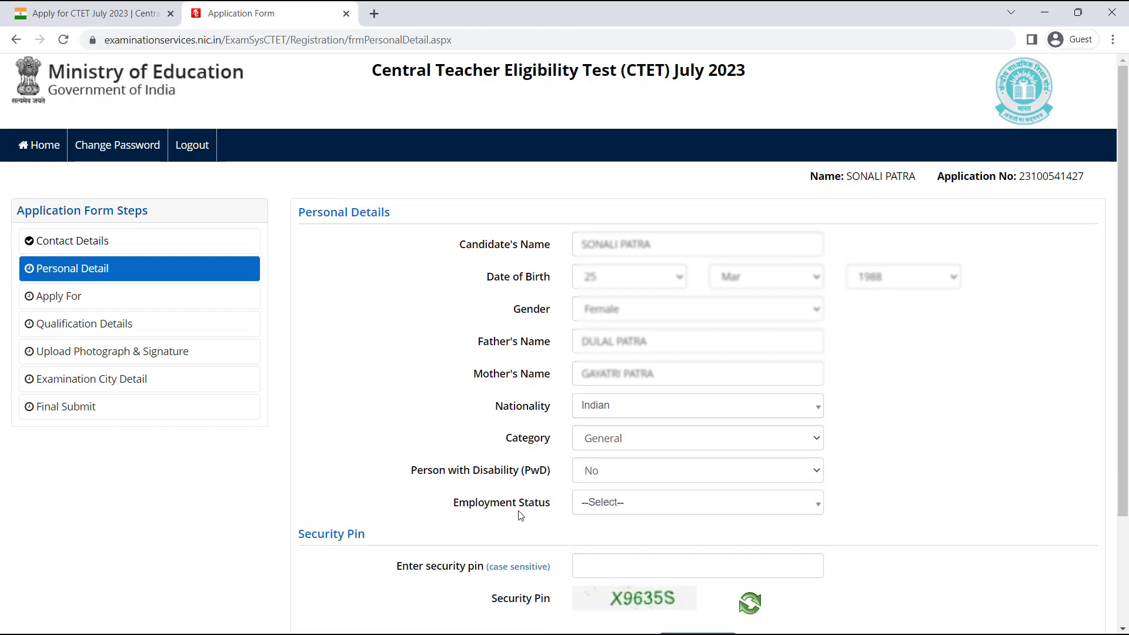
# Try Employed as Teacher as the Employment Status, and change it to Not Employed
pyautogui.click(622, 509)
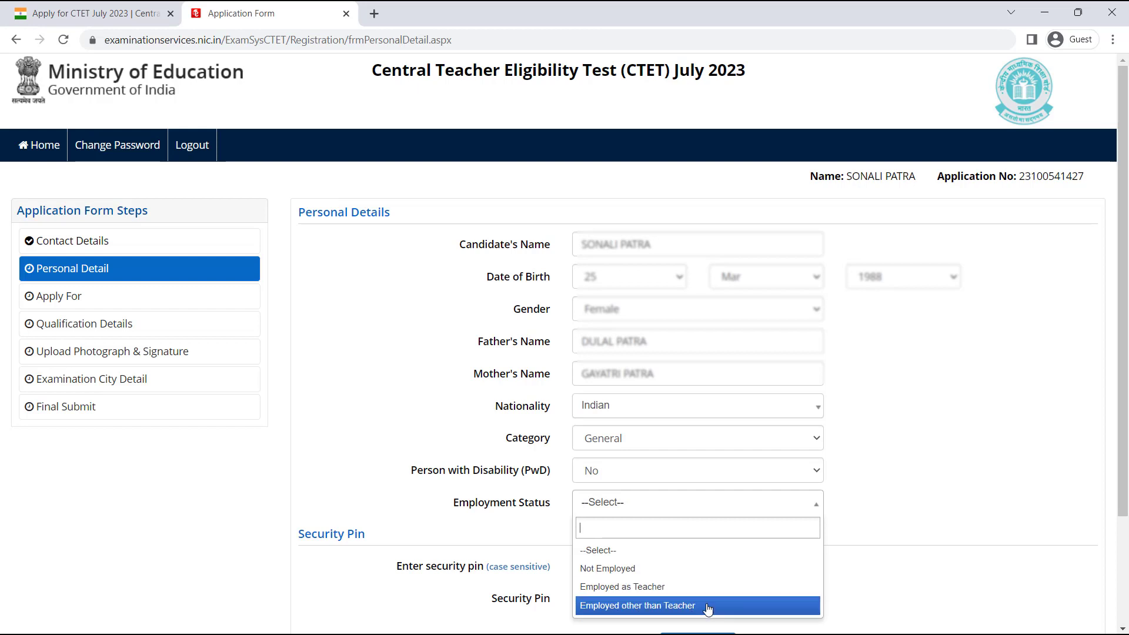
pyautogui.click(677, 586)
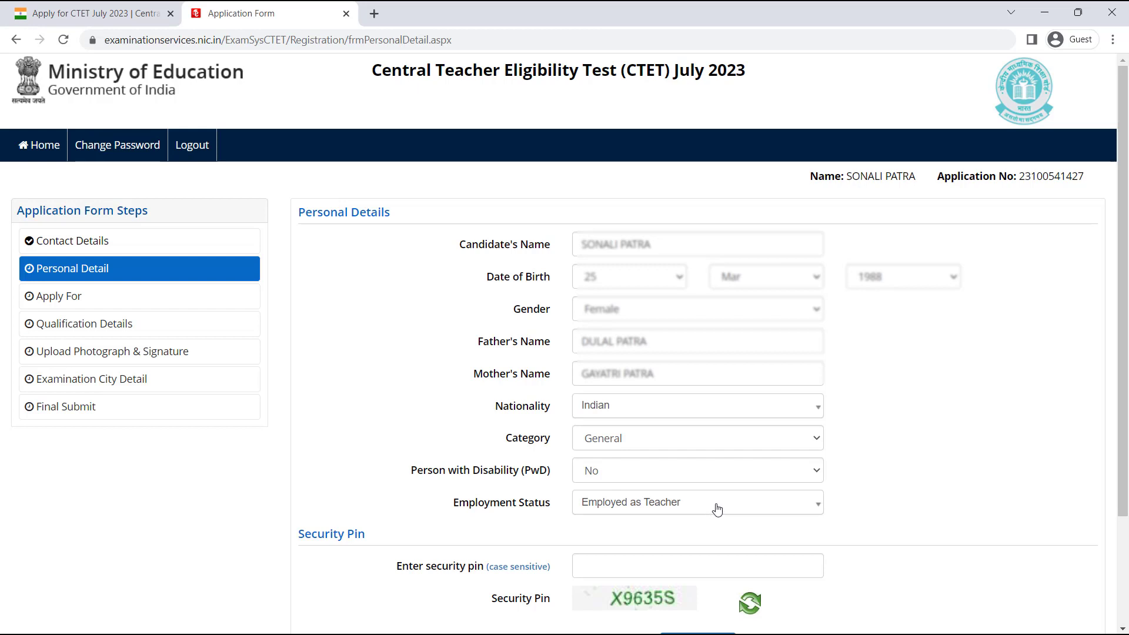
pyautogui.click(716, 509)
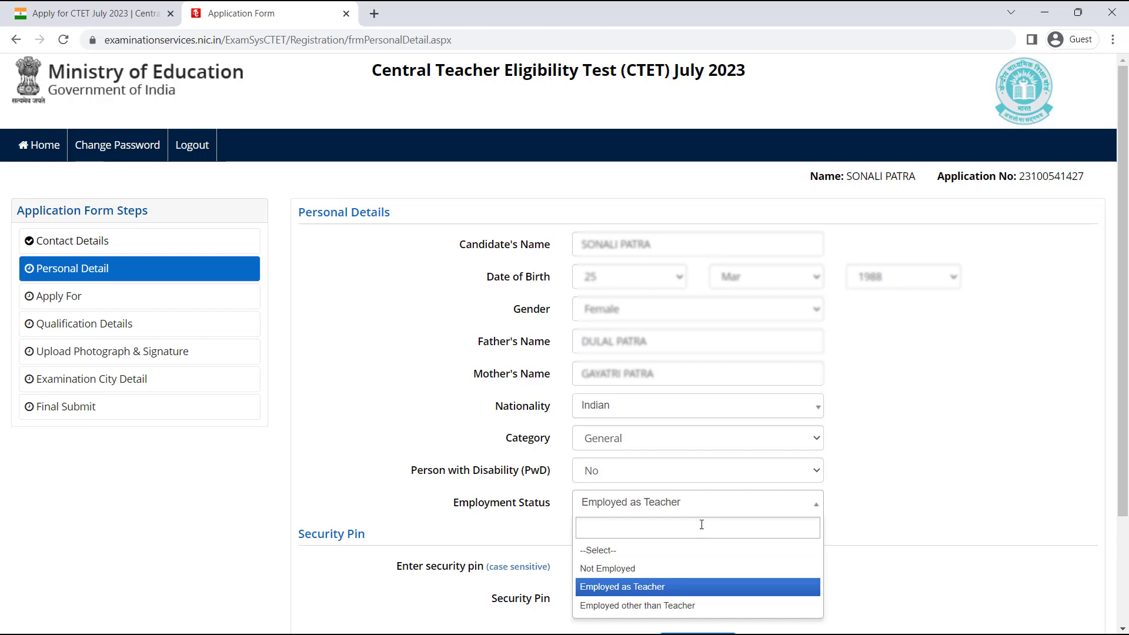
pyautogui.click(631, 576)
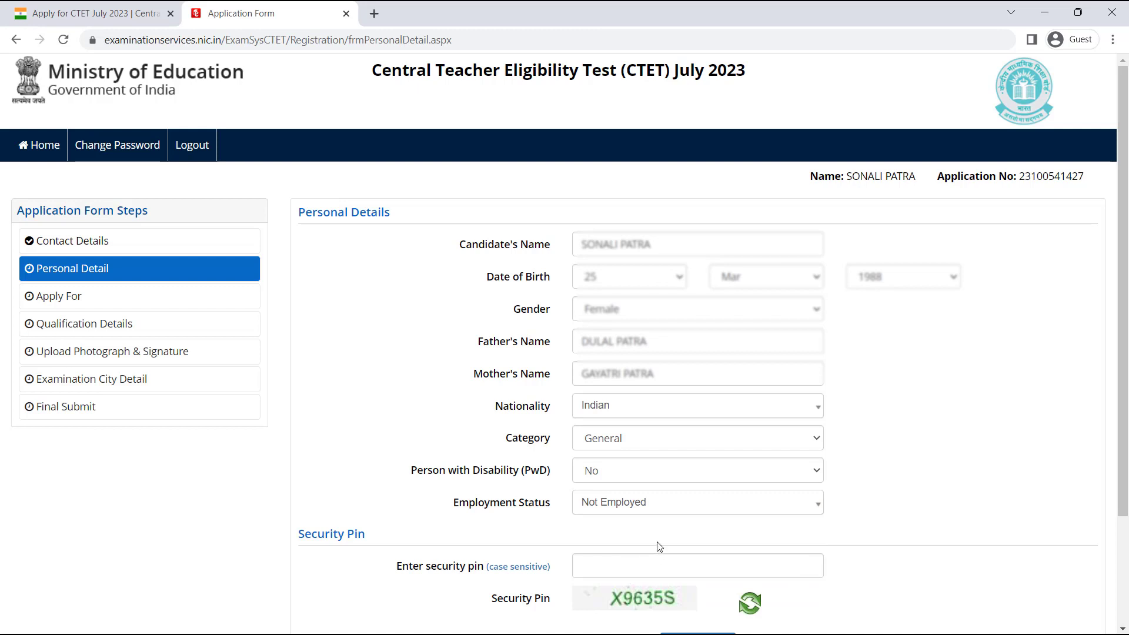
# Enter the displayed security pin, save the personal details, and confirm submission of the section
pyautogui.scroll(-1, 655, 545)
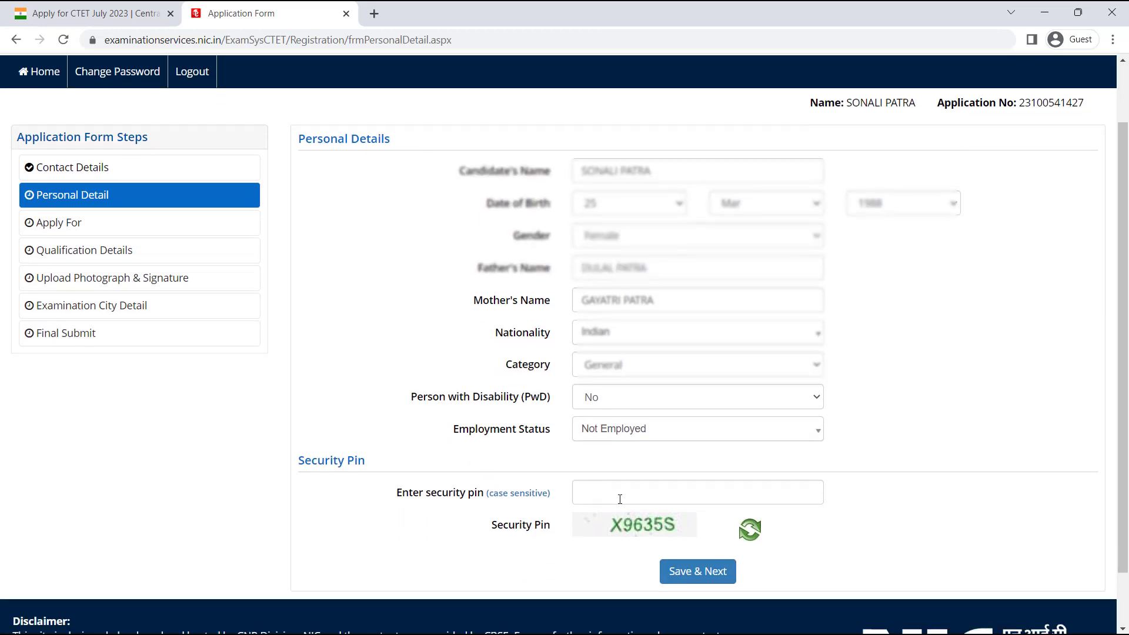
pyautogui.click(620, 499)
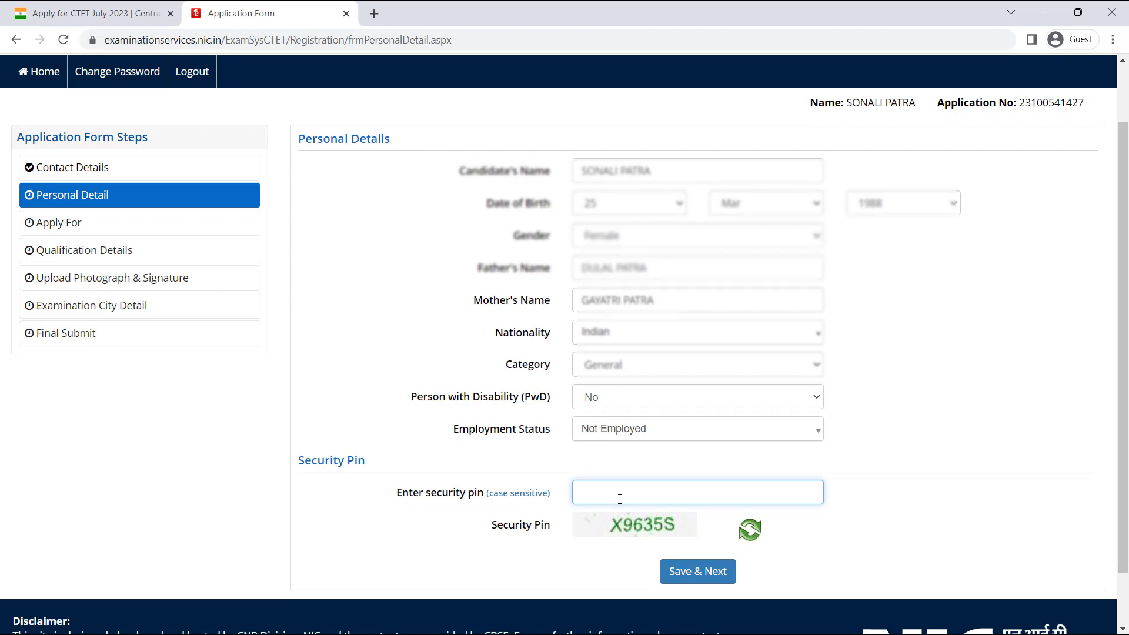
pyautogui.write('X9635S')
pyautogui.click(697, 571)
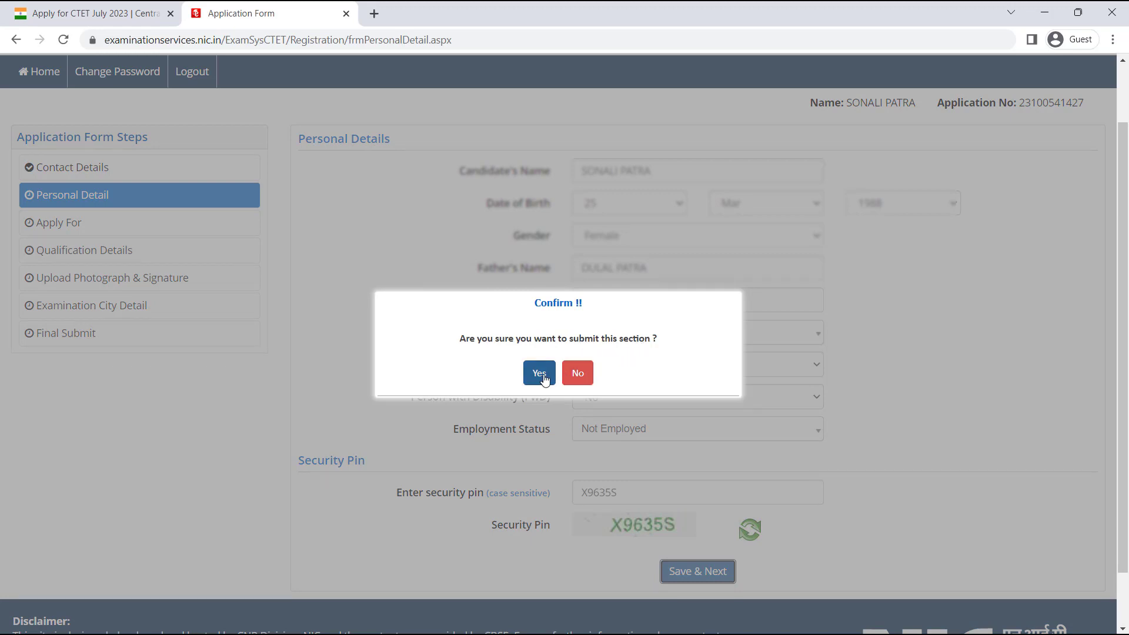
pyautogui.click(539, 375)
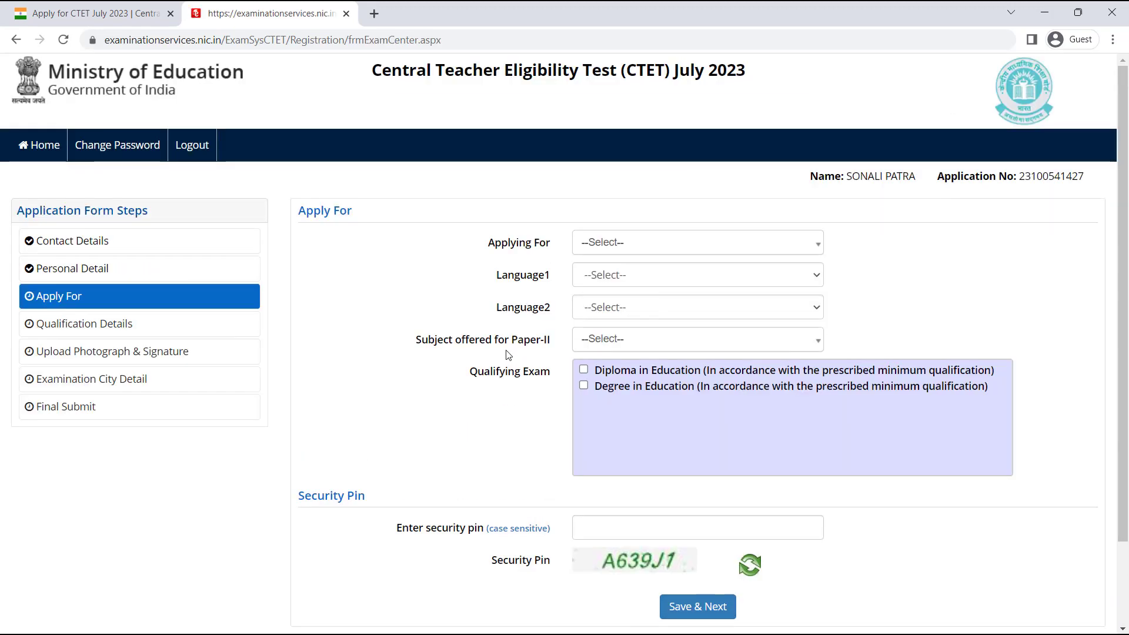
# Apply for Both (Paper-I and Paper-II), with English as Language1 and Bengali as Language2
pyautogui.click(674, 250)
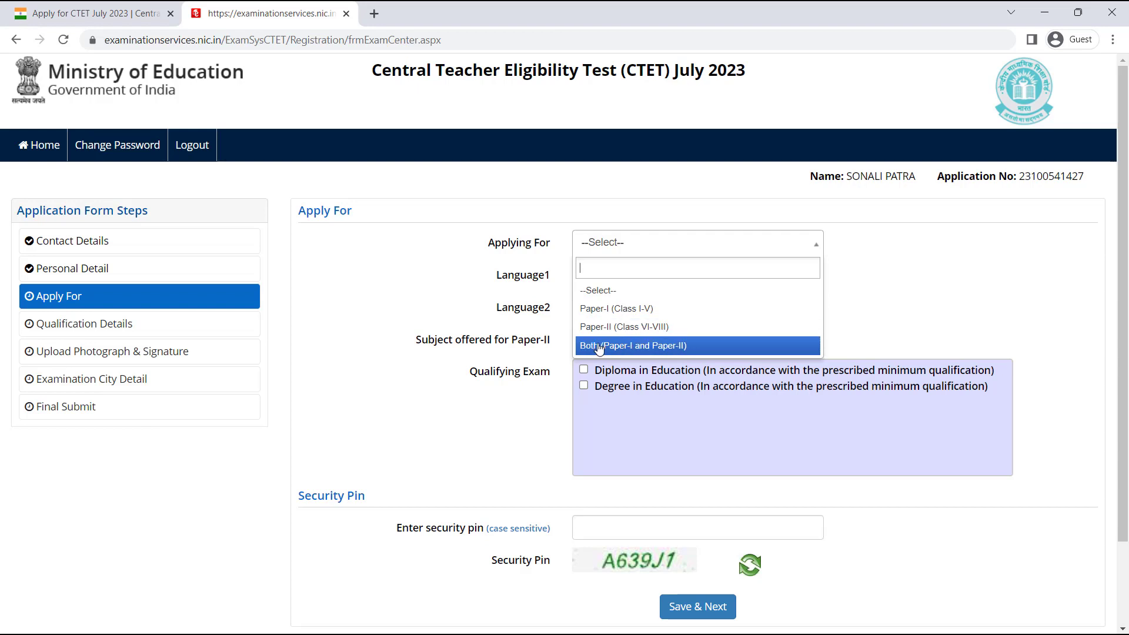
pyautogui.click(670, 348)
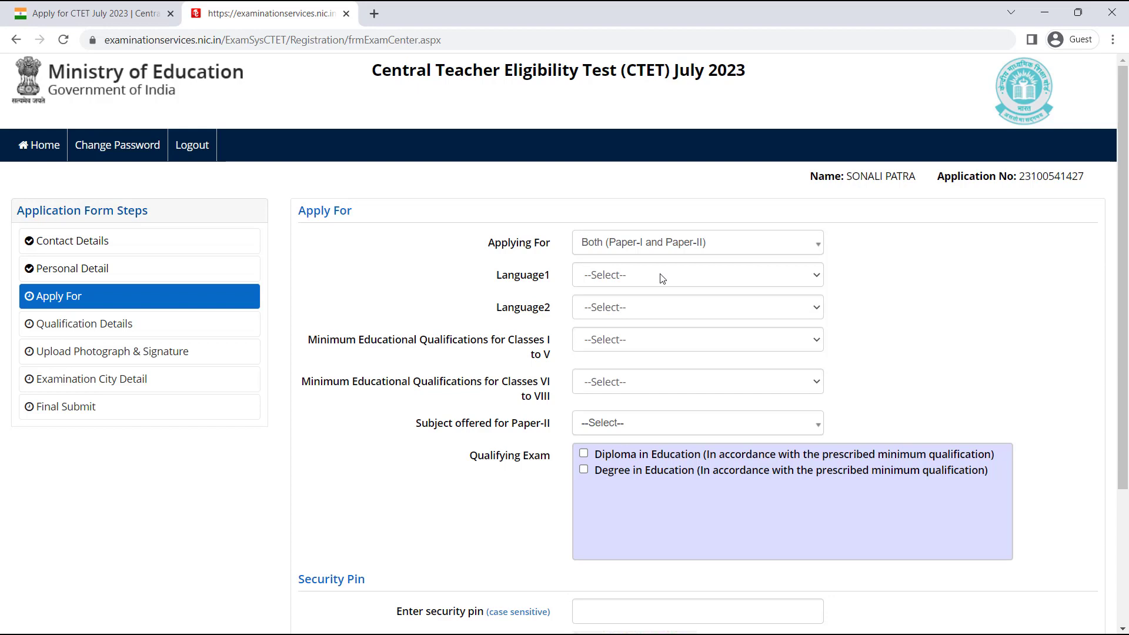
pyautogui.click(667, 279)
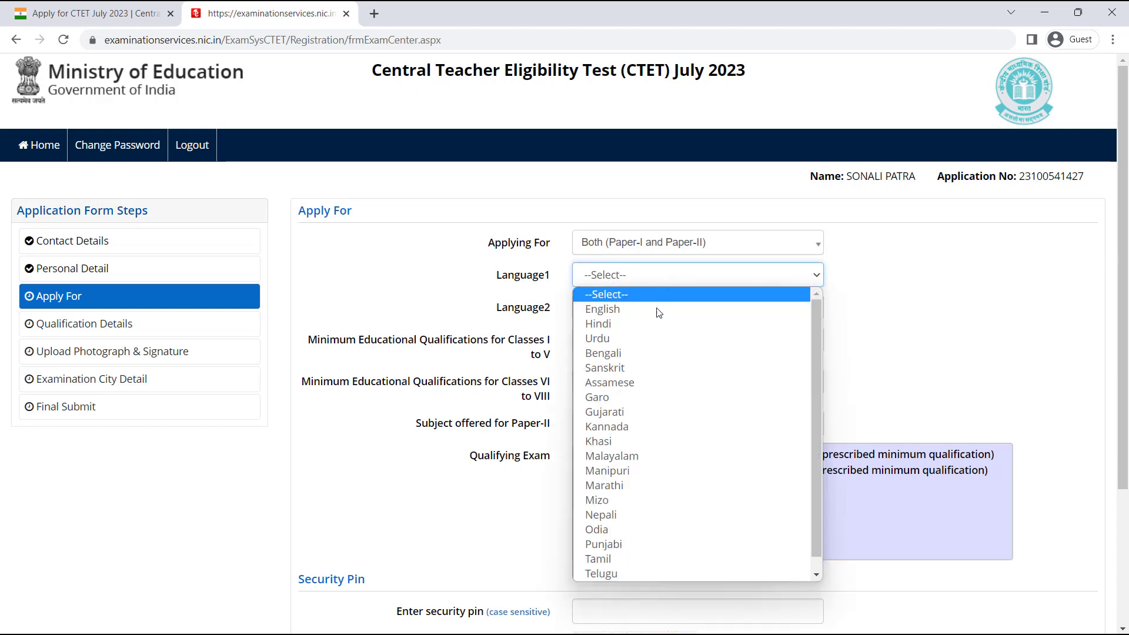
pyautogui.click(658, 310)
pyautogui.click(662, 308)
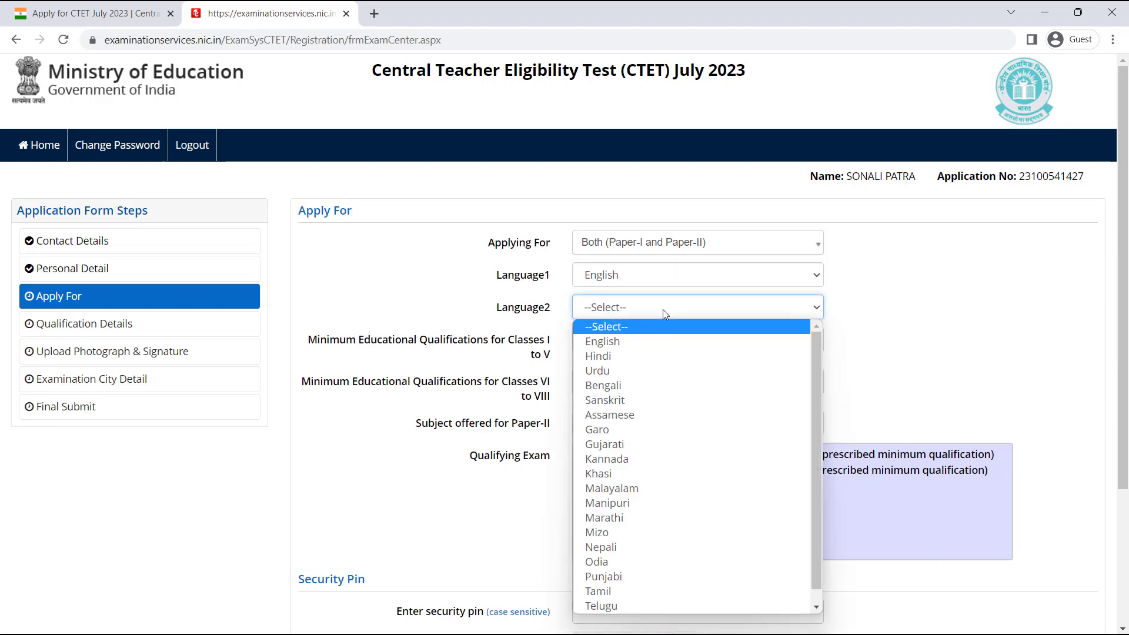
pyautogui.click(655, 385)
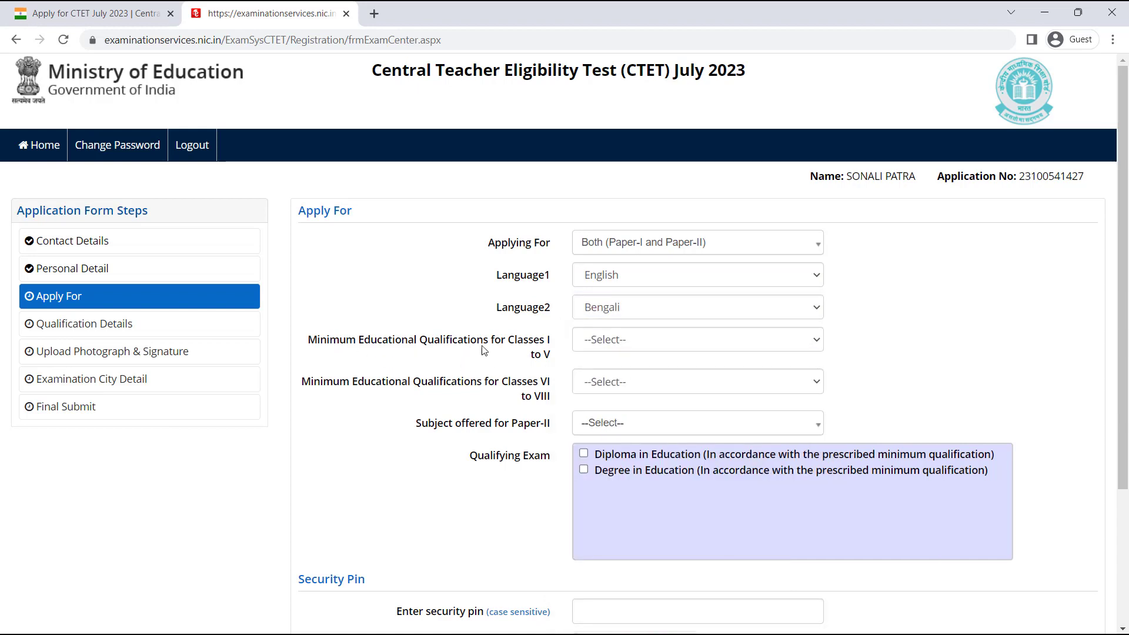
# Examine the qualification descriptions for Minimum Educational Qualifications for Classes I to V, from id 1 through 6
pyautogui.click(635, 344)
pyautogui.scroll(-5, 493, 466)
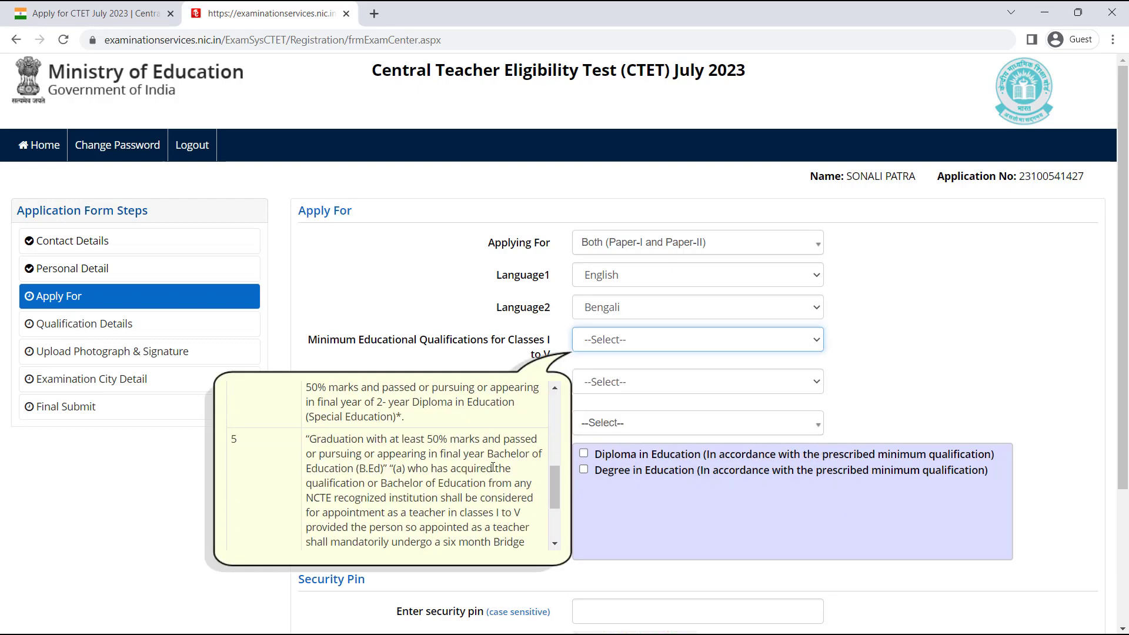
pyautogui.scroll(5, 493, 467)
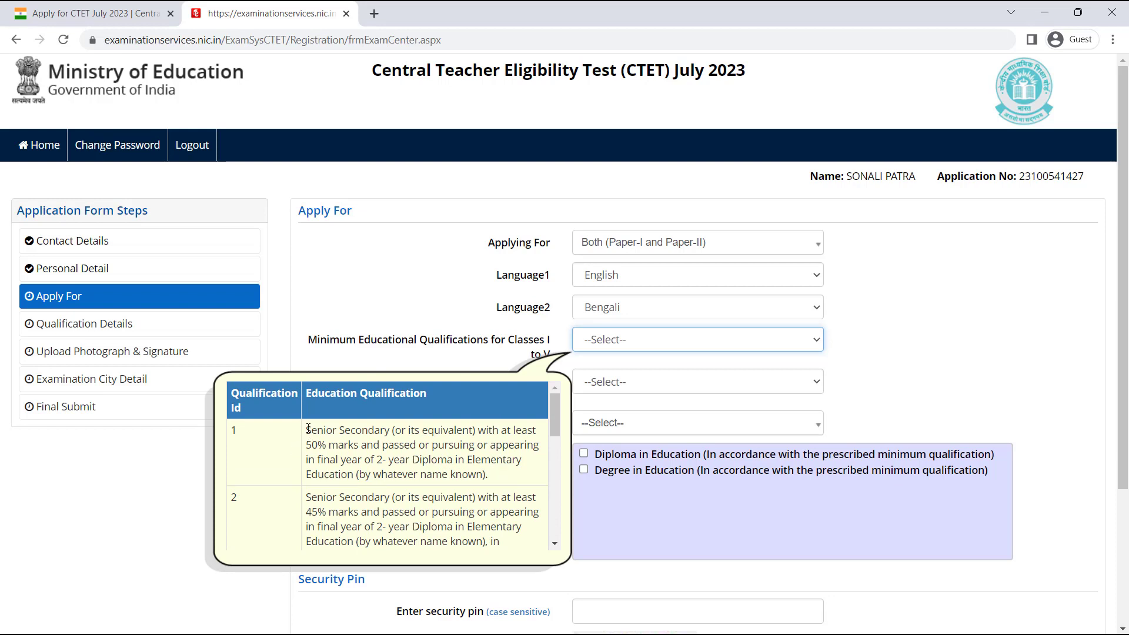
pyautogui.moveTo(310, 430); pyautogui.dragTo(478, 435)
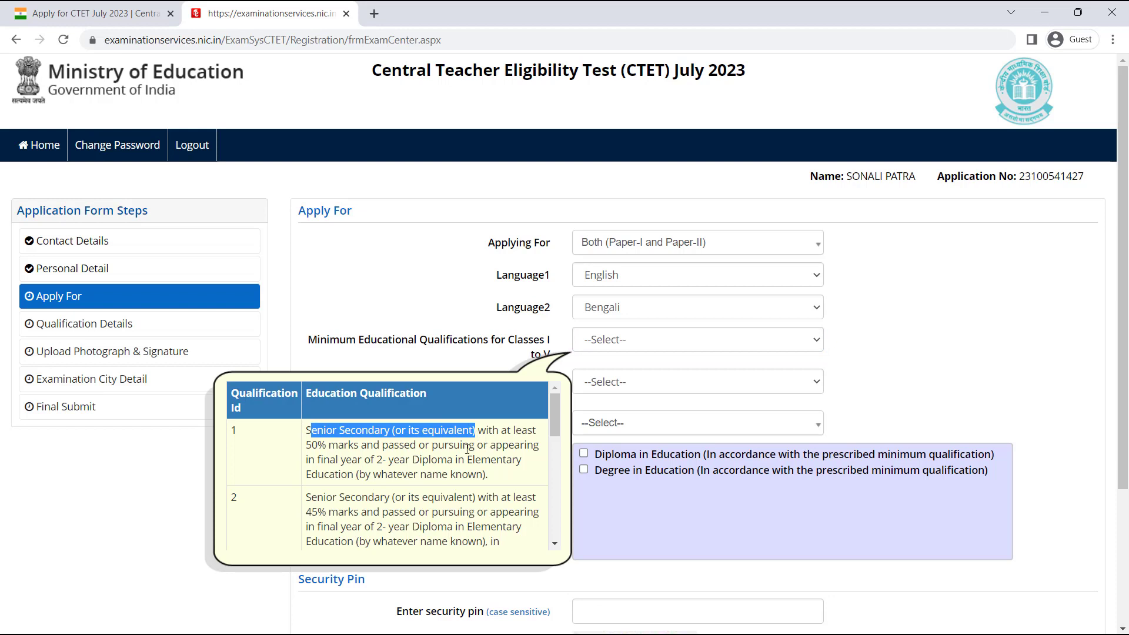
pyautogui.moveTo(308, 445); pyautogui.dragTo(356, 478)
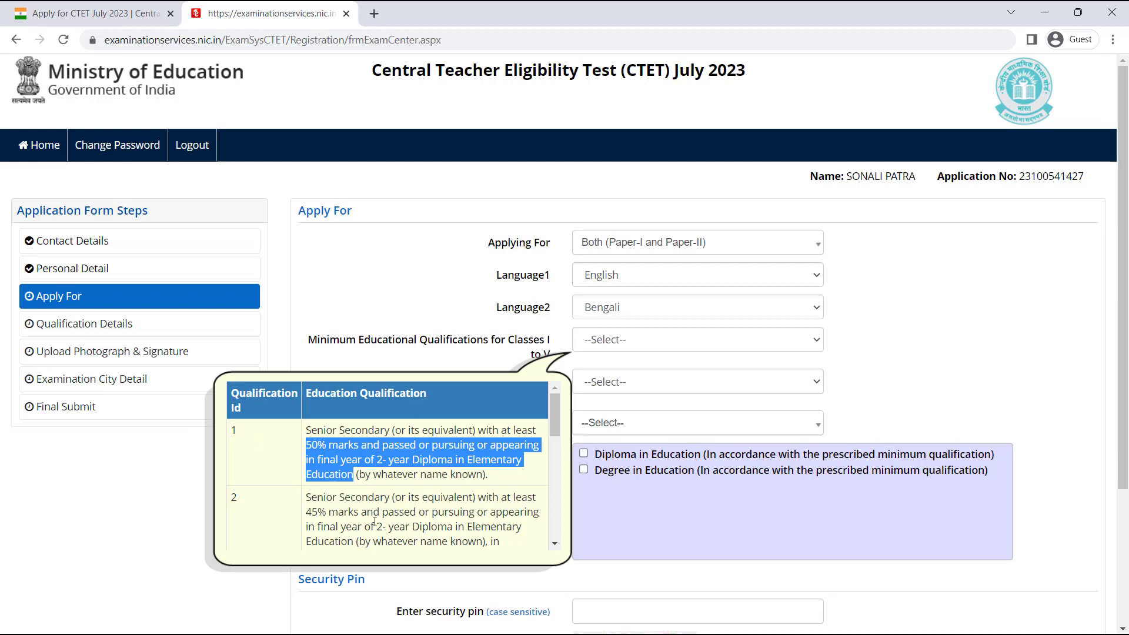
pyautogui.scroll(-1, 380, 525)
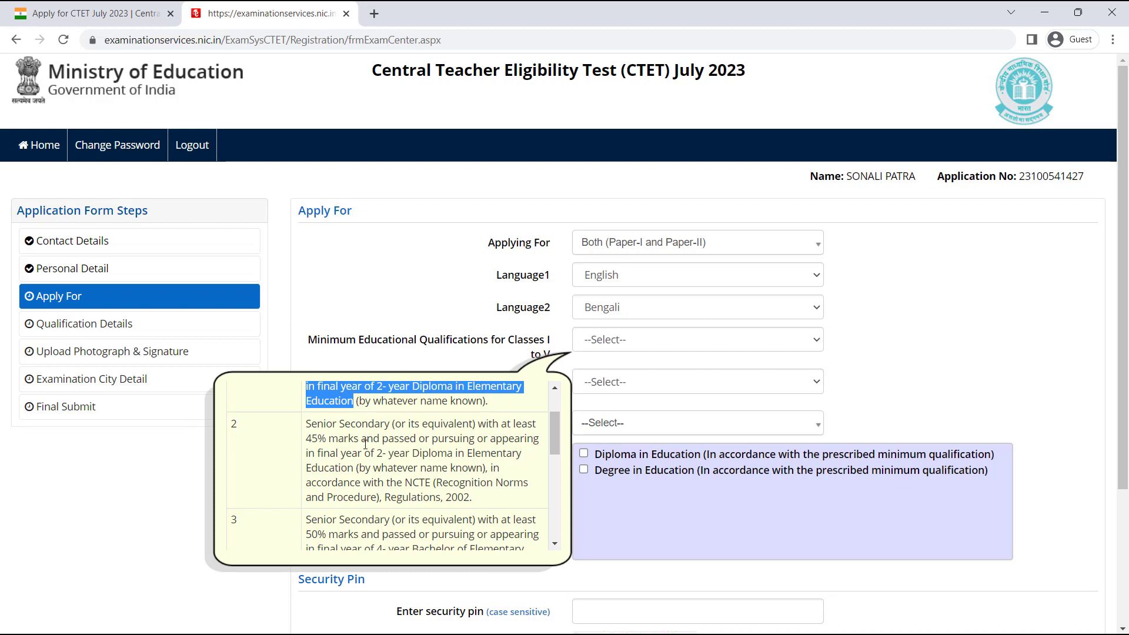
pyautogui.scroll(-2, 365, 444)
pyautogui.scroll(2, 261, 435)
pyautogui.scroll(-1, 312, 456)
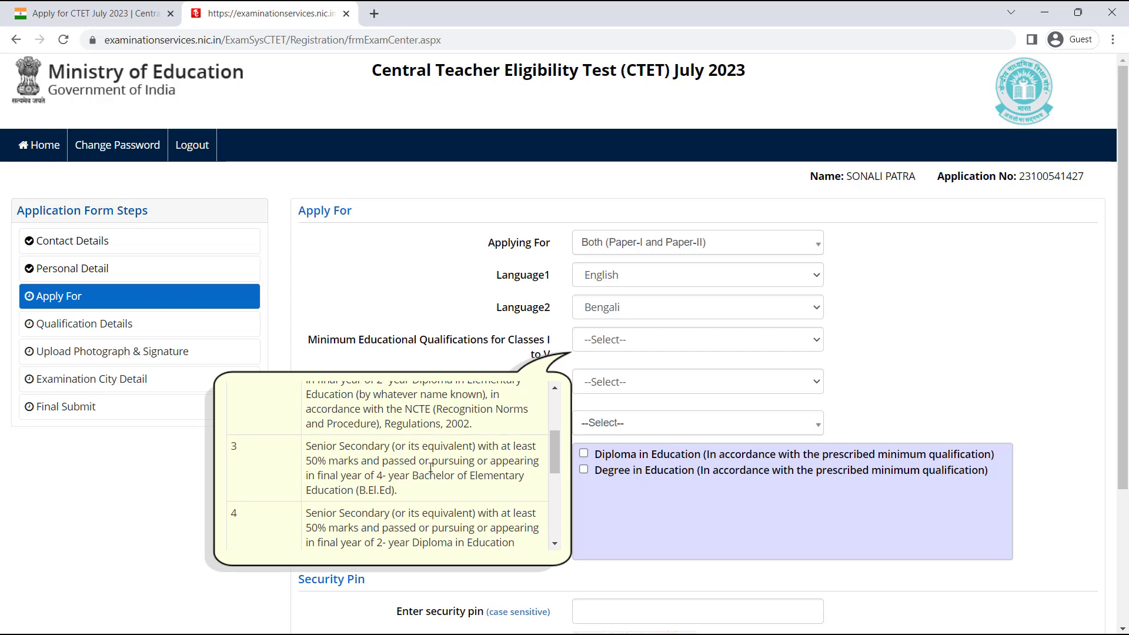
pyautogui.scroll(-1, 431, 467)
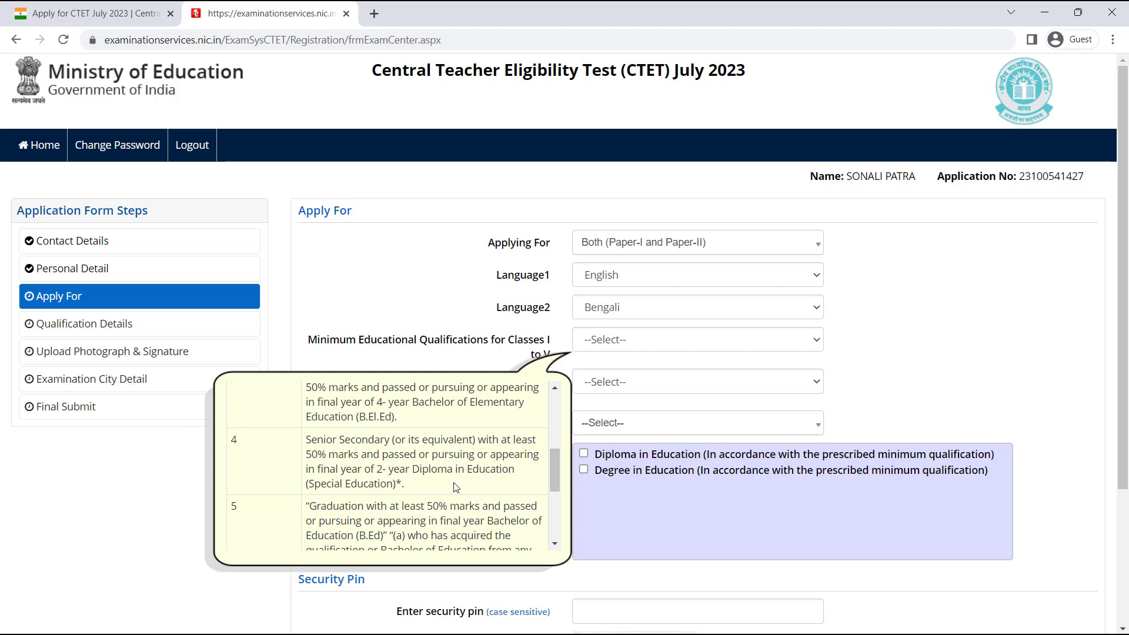
pyautogui.scroll(-1, 460, 505)
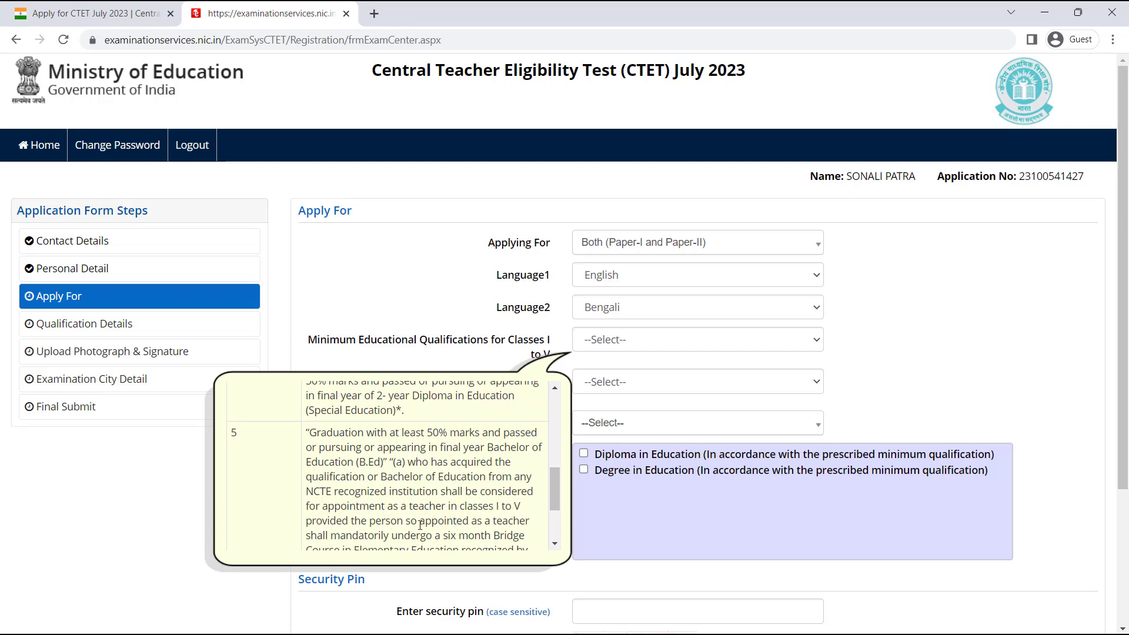
pyautogui.scroll(-2, 473, 523)
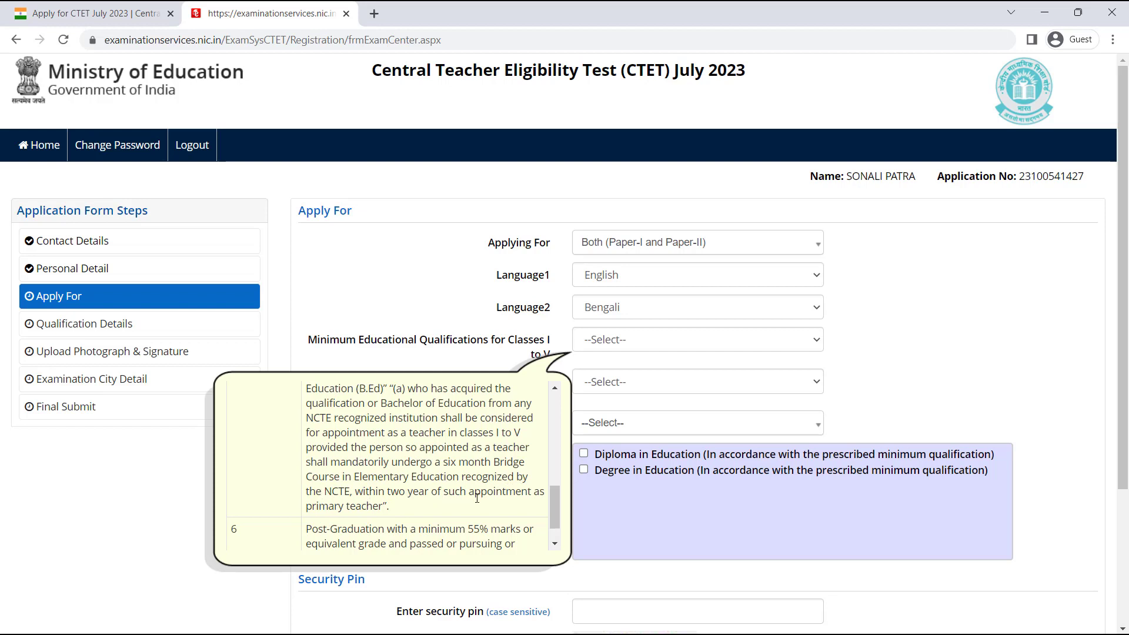
pyautogui.scroll(1, 372, 506)
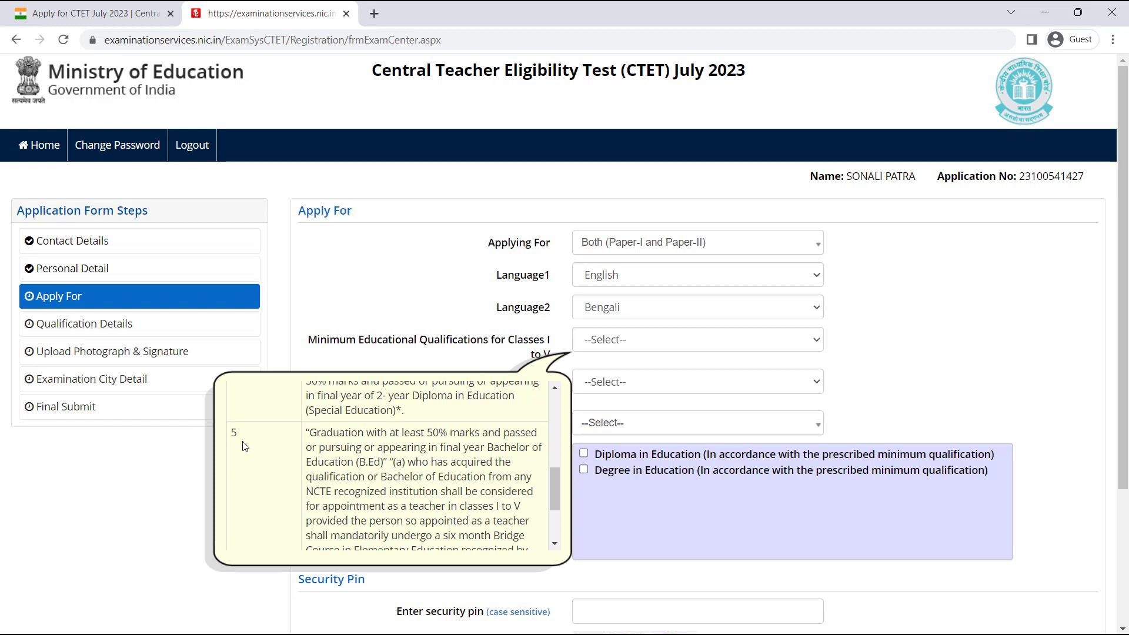
pyautogui.scroll(-2, 407, 473)
pyautogui.scroll(-1, 408, 473)
pyautogui.scroll(-1, 309, 436)
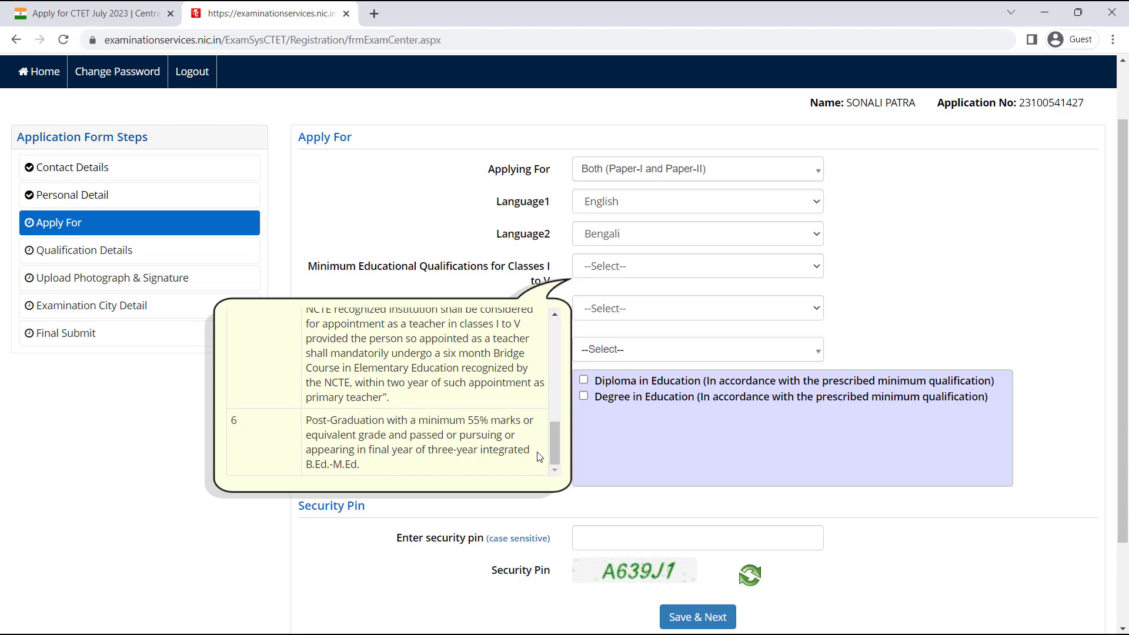
# Set the Minimum Educational Qualifications for Classes I to V to 1
pyautogui.scroll(3, 479, 440)
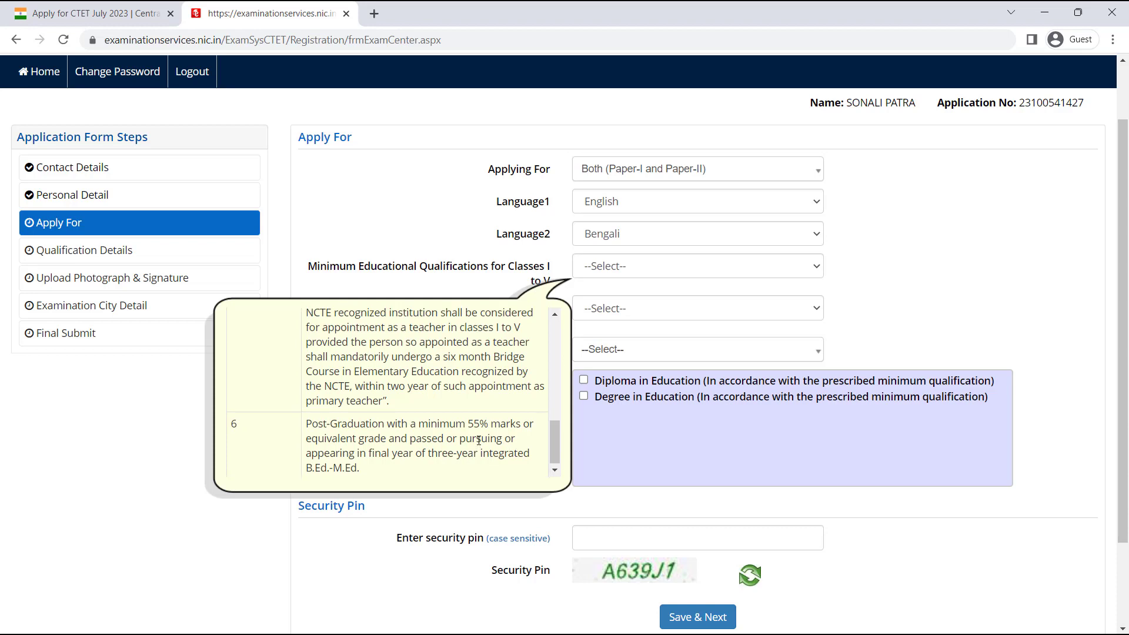
pyautogui.scroll(4, 479, 441)
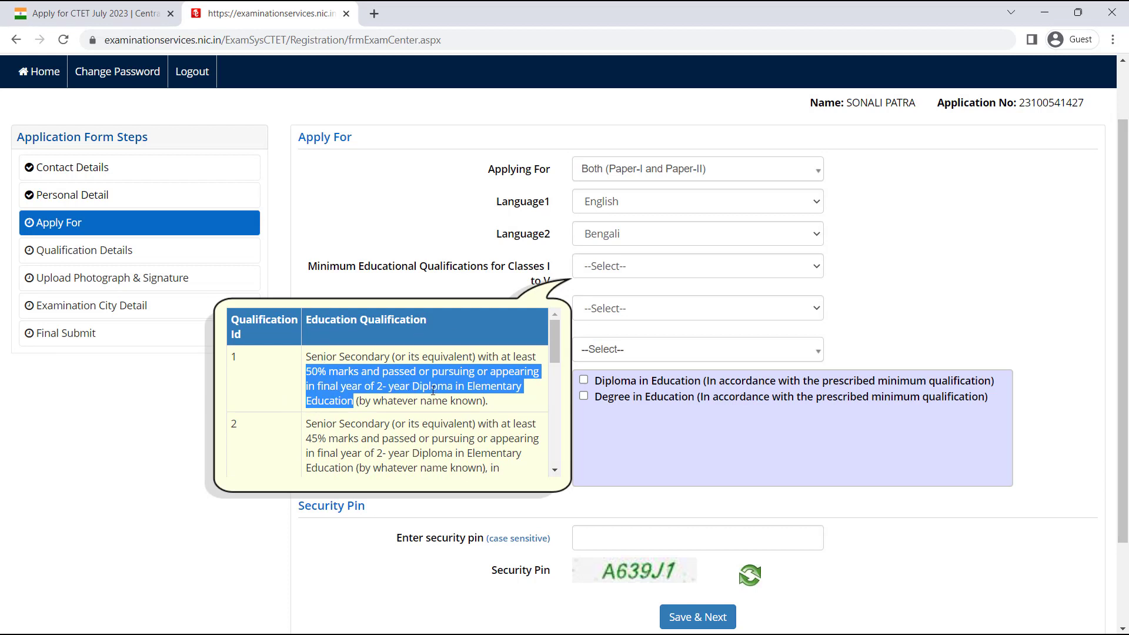
pyautogui.click(626, 267)
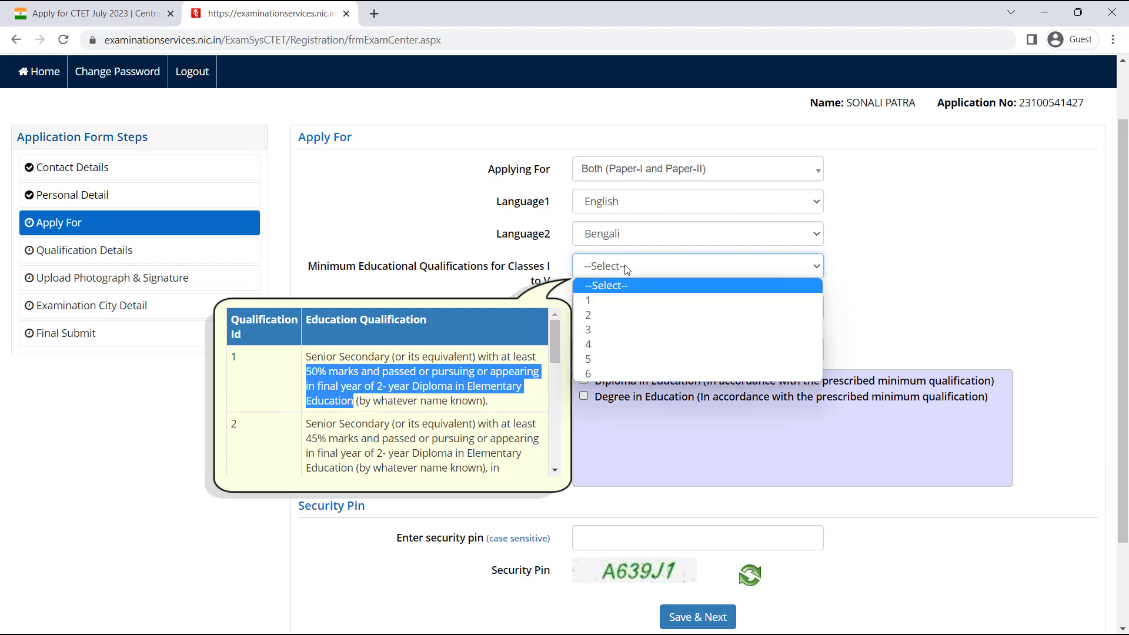
pyautogui.click(598, 299)
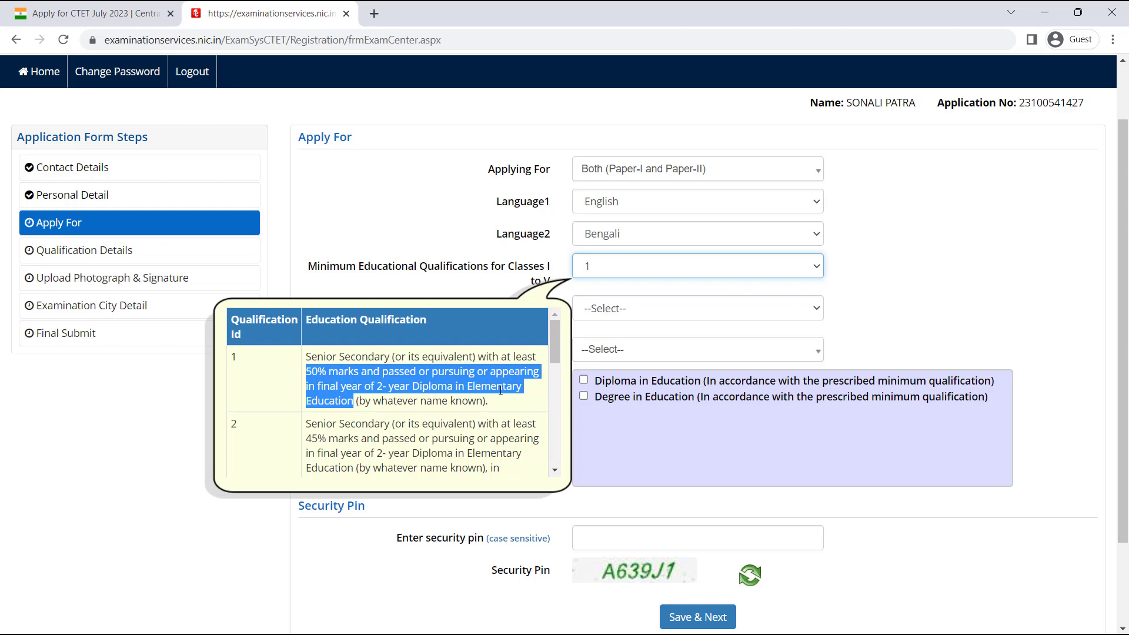
# Examine the qualification descriptions for Minimum Educational Qualifications for Classes VI to VIII, from id 1 through 8
pyautogui.click(631, 311)
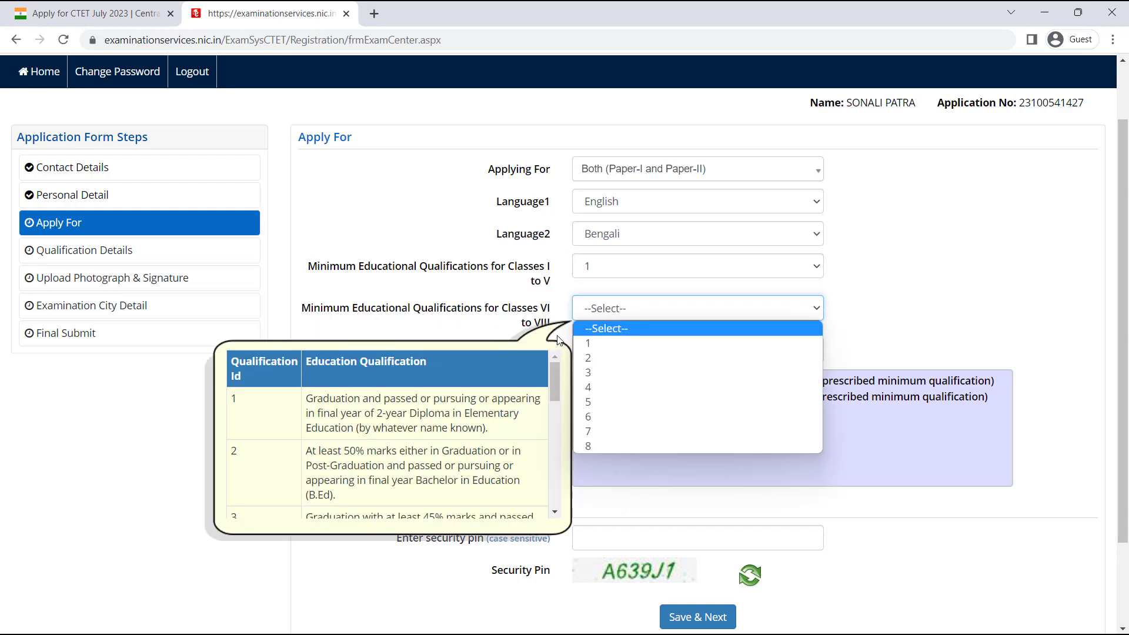
pyautogui.press('7')
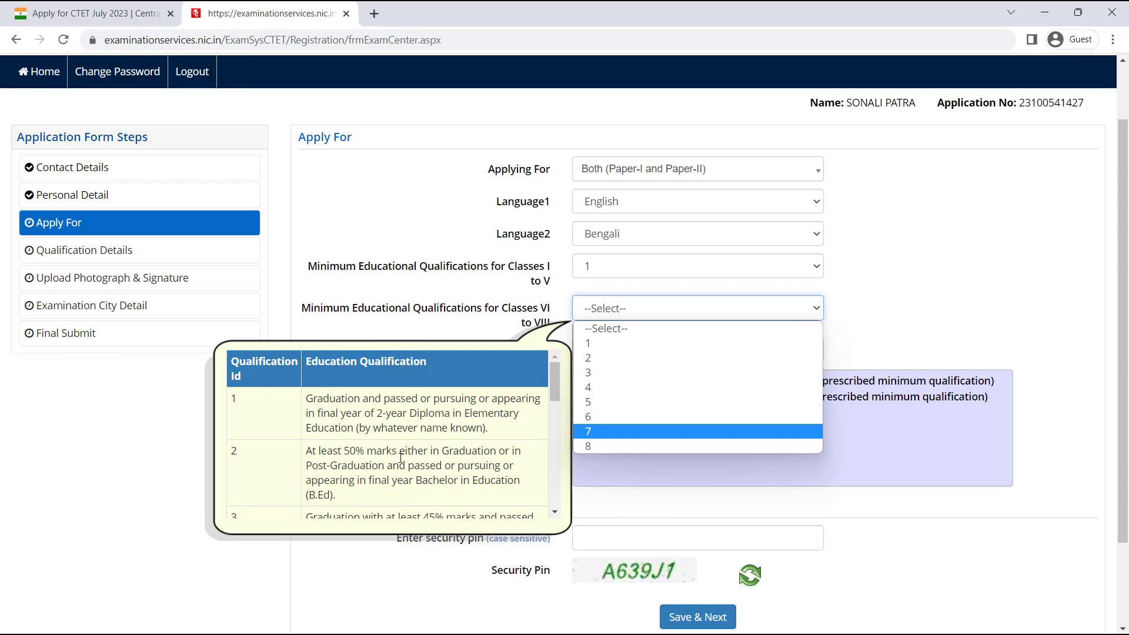
pyautogui.scroll(-1, 479, 482)
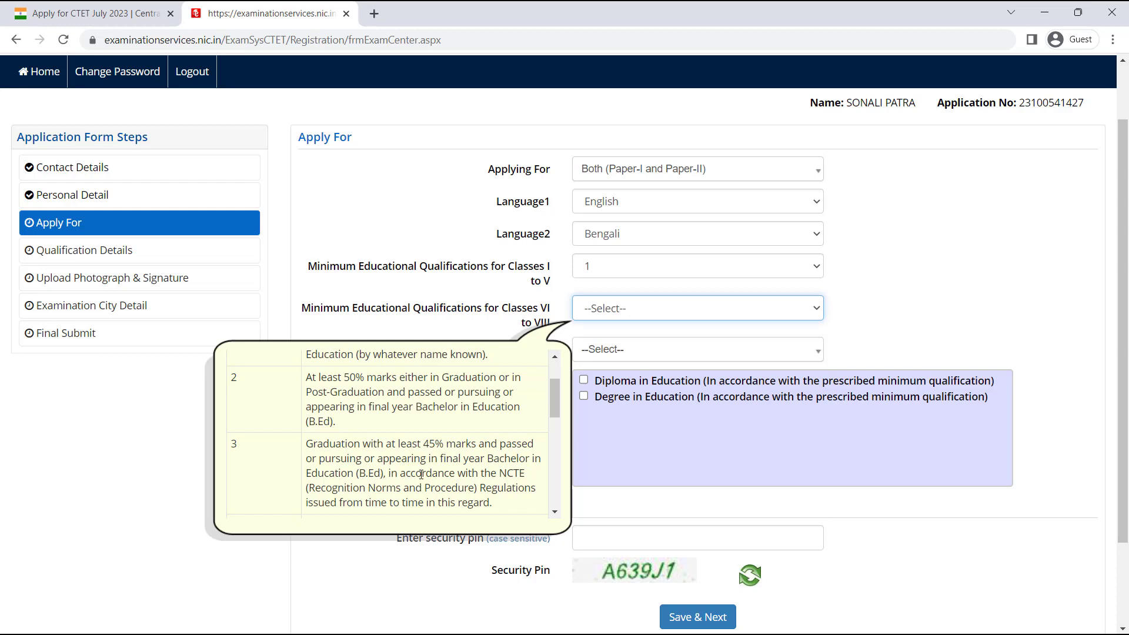
pyautogui.scroll(-1, 421, 474)
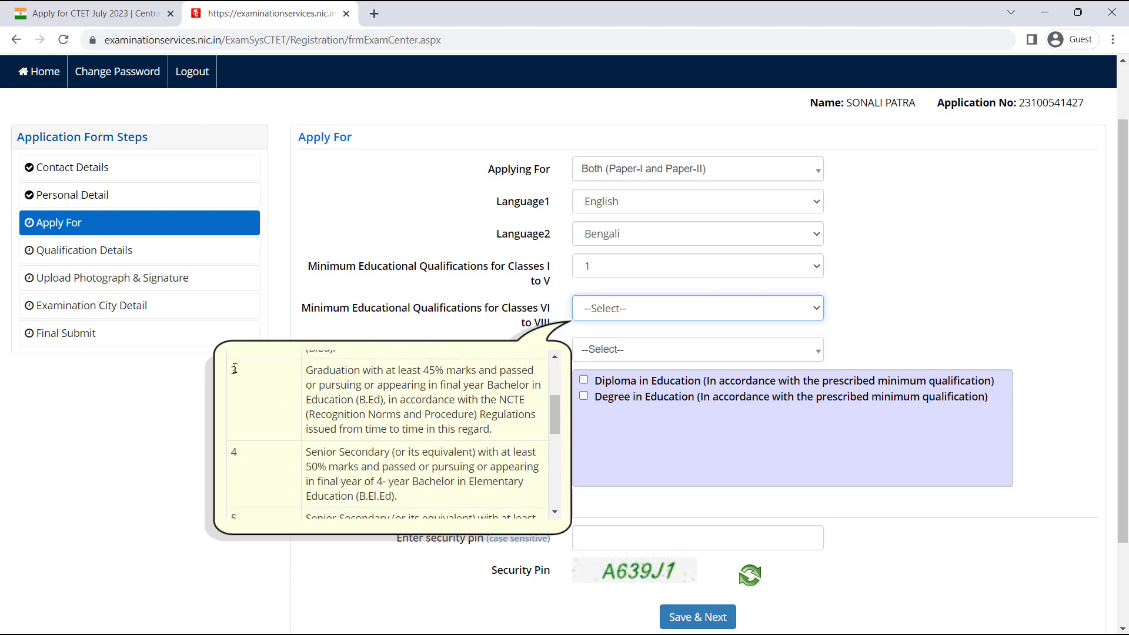
pyautogui.scroll(-1, 343, 441)
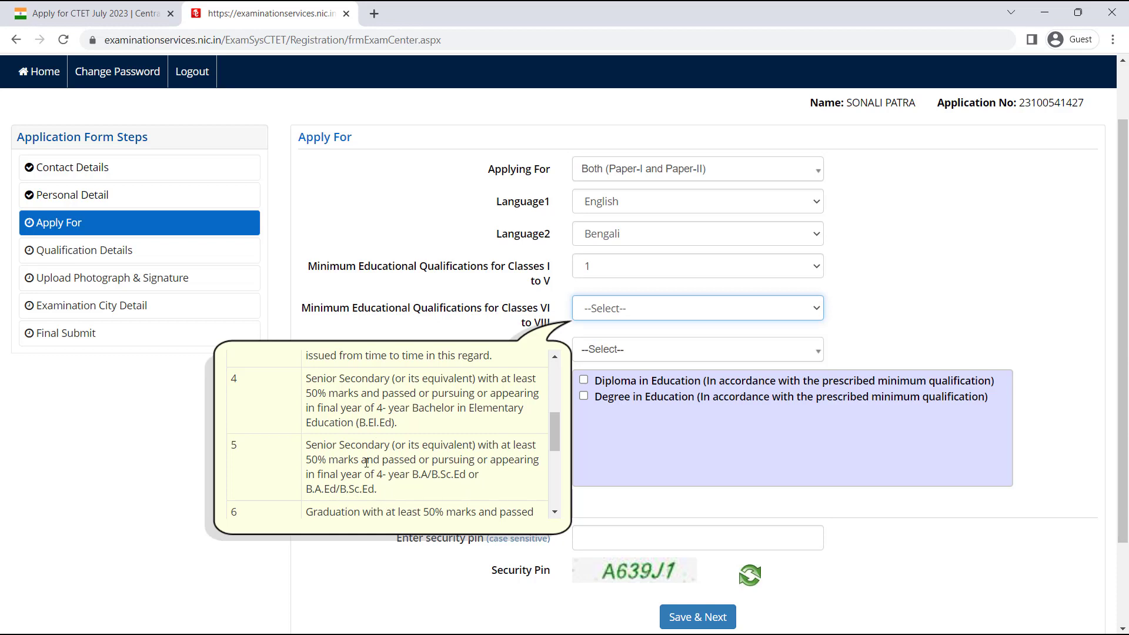
pyautogui.scroll(-1, 366, 462)
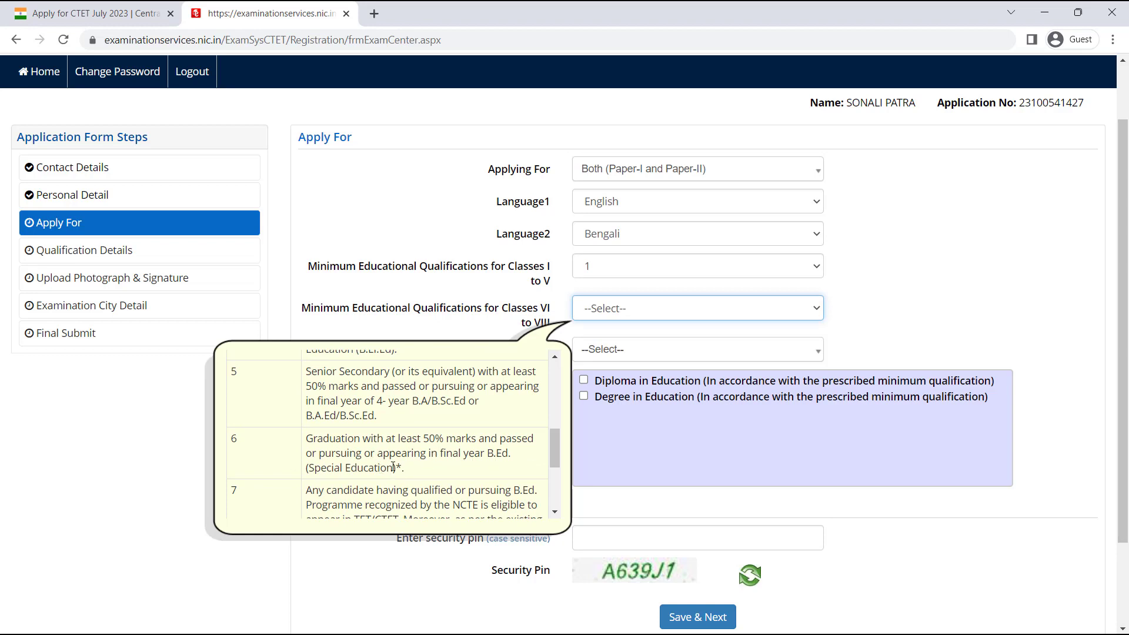
pyautogui.scroll(-2, 299, 439)
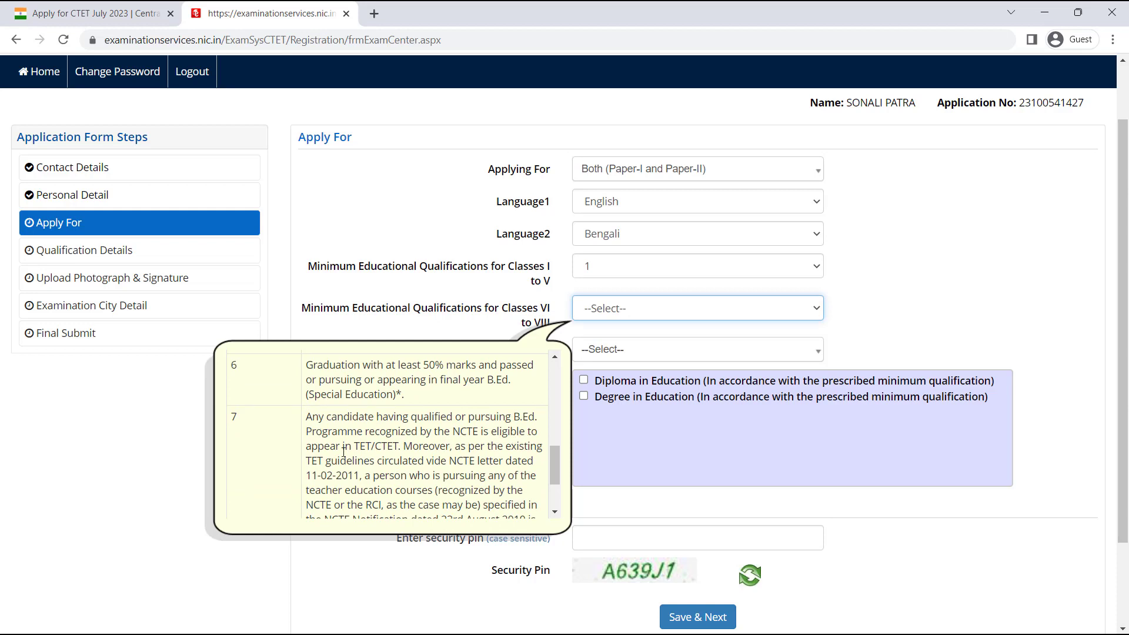
pyautogui.scroll(-2, 449, 488)
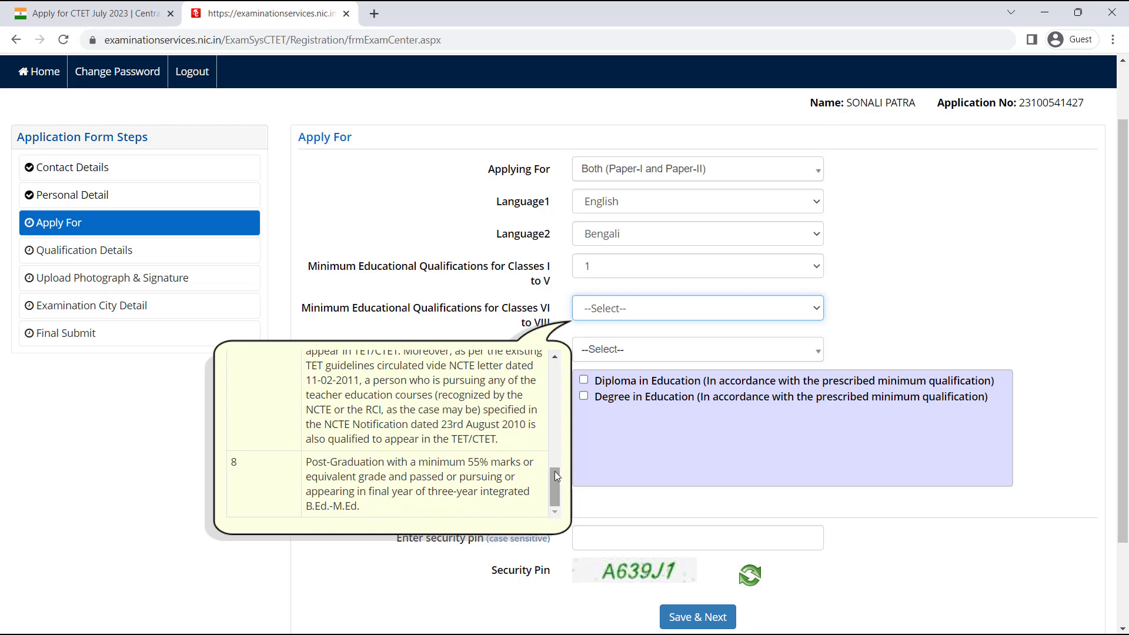
# Set the Minimum Educational Qualifications for Classes VI to VIII to 1
pyautogui.moveTo(556, 476); pyautogui.dragTo(555, 362)
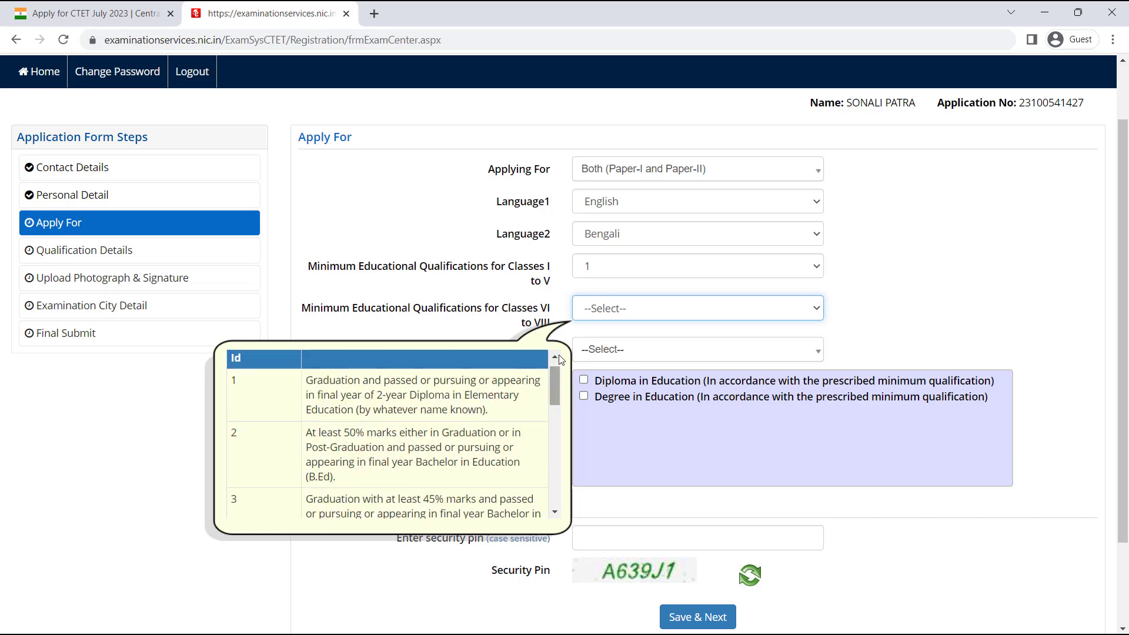
pyautogui.click(635, 310)
pyautogui.click(608, 342)
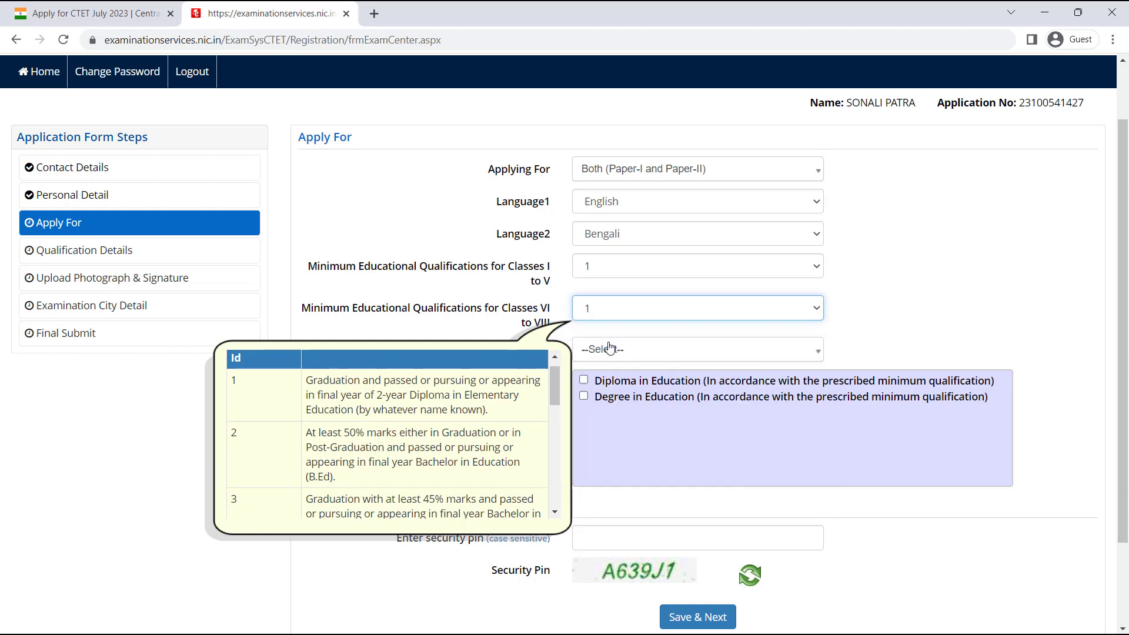
# Choose Social Science as the subject offered for Paper-II and Diploma in Education as the Qualifying Exam
pyautogui.click(691, 348)
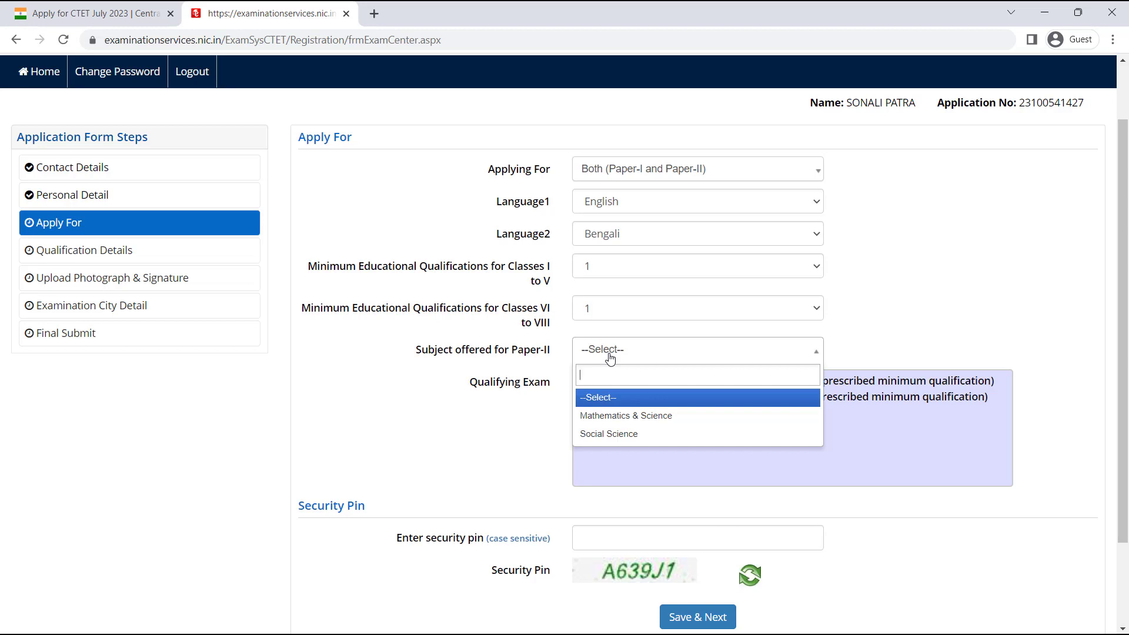
pyautogui.click(619, 437)
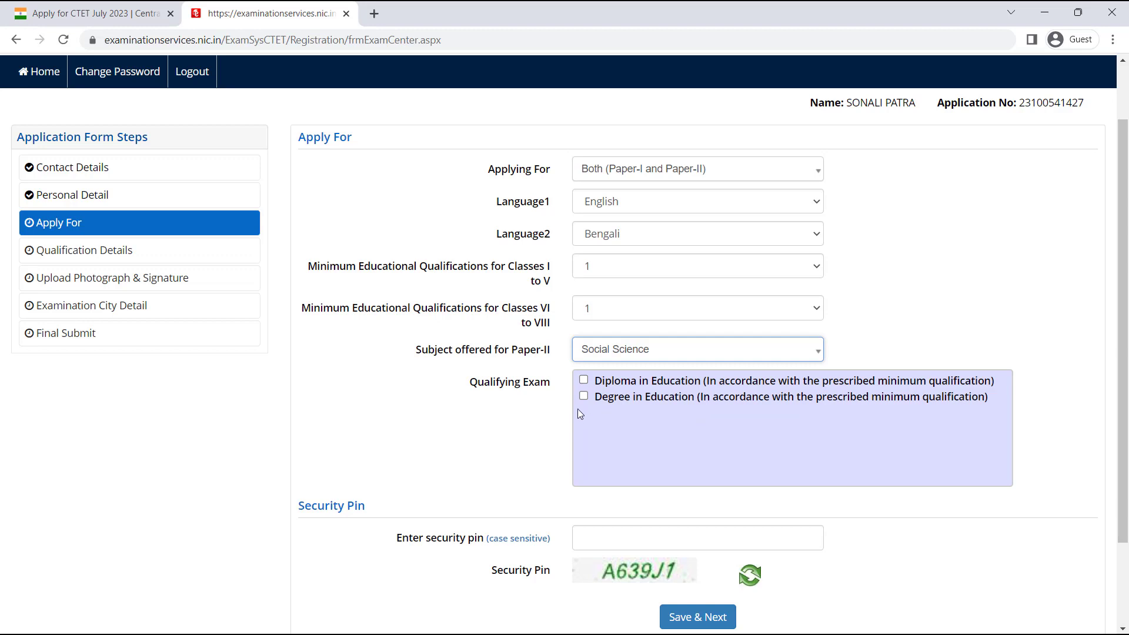
pyautogui.click(583, 380)
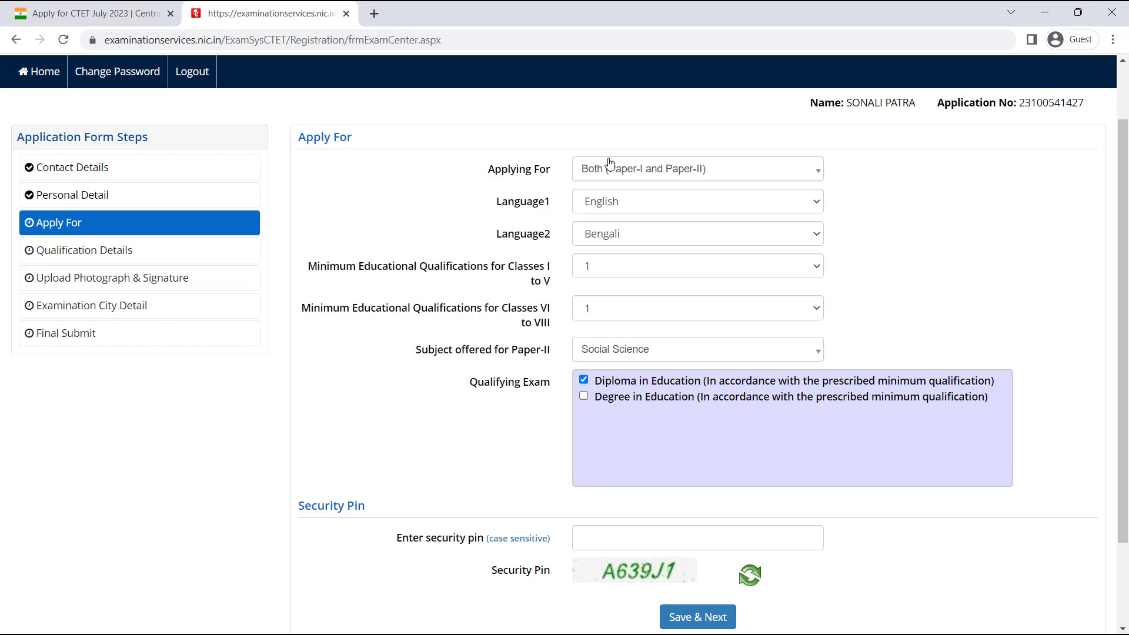
pyautogui.click(672, 172)
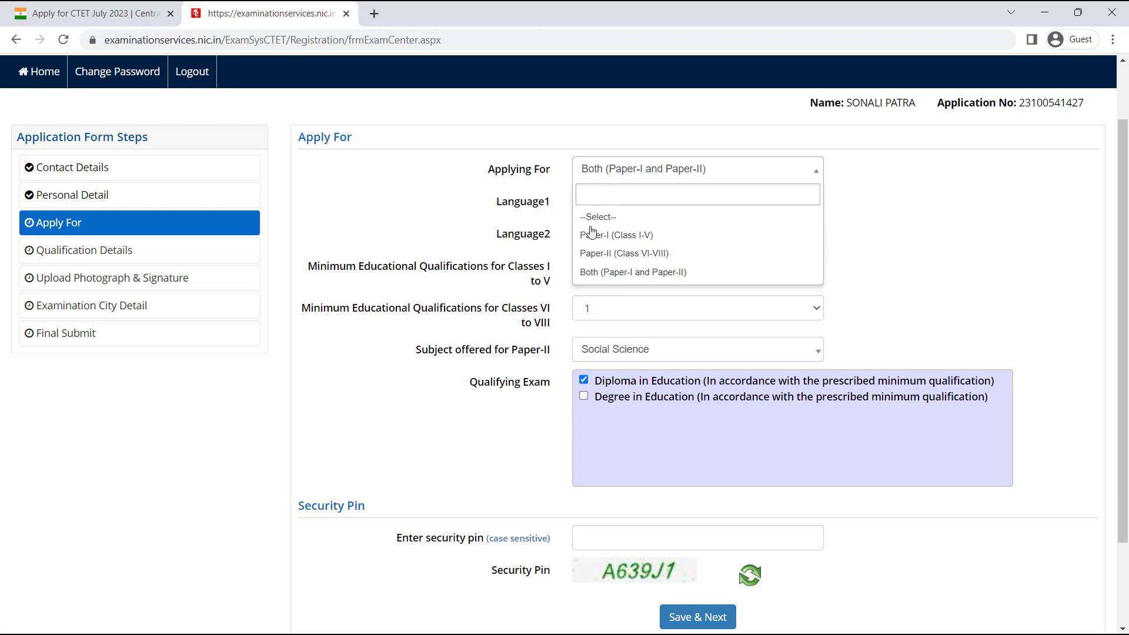
pyautogui.click(454, 433)
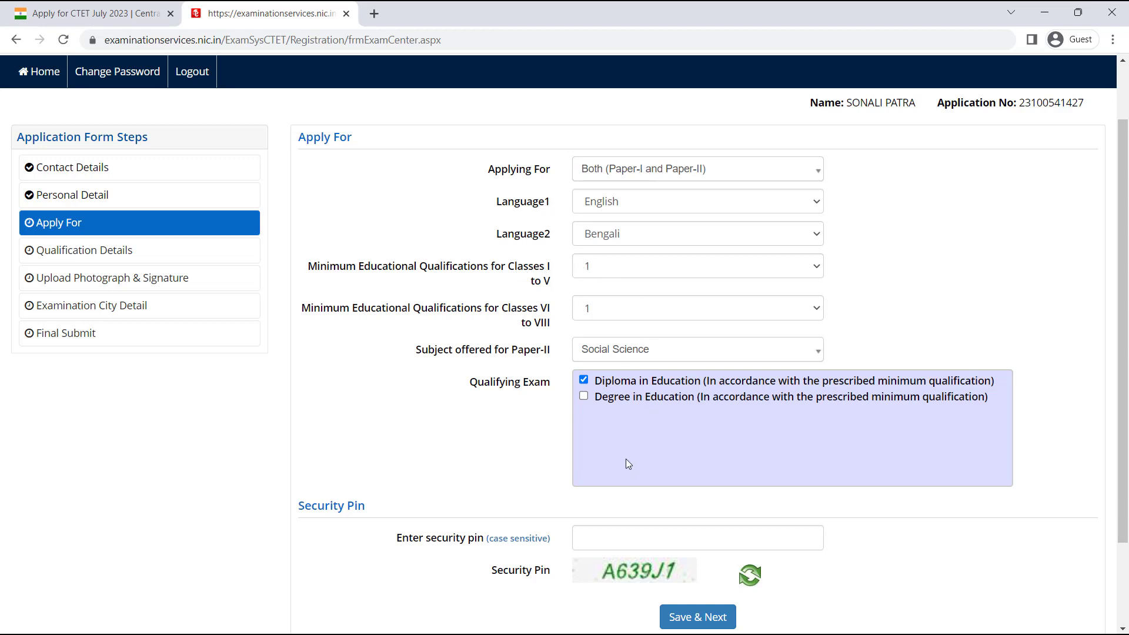
# Enter the displayed security pin, save the Apply For details, and confirm submission of the section
pyautogui.scroll(-2, 624, 433)
pyautogui.click(627, 427)
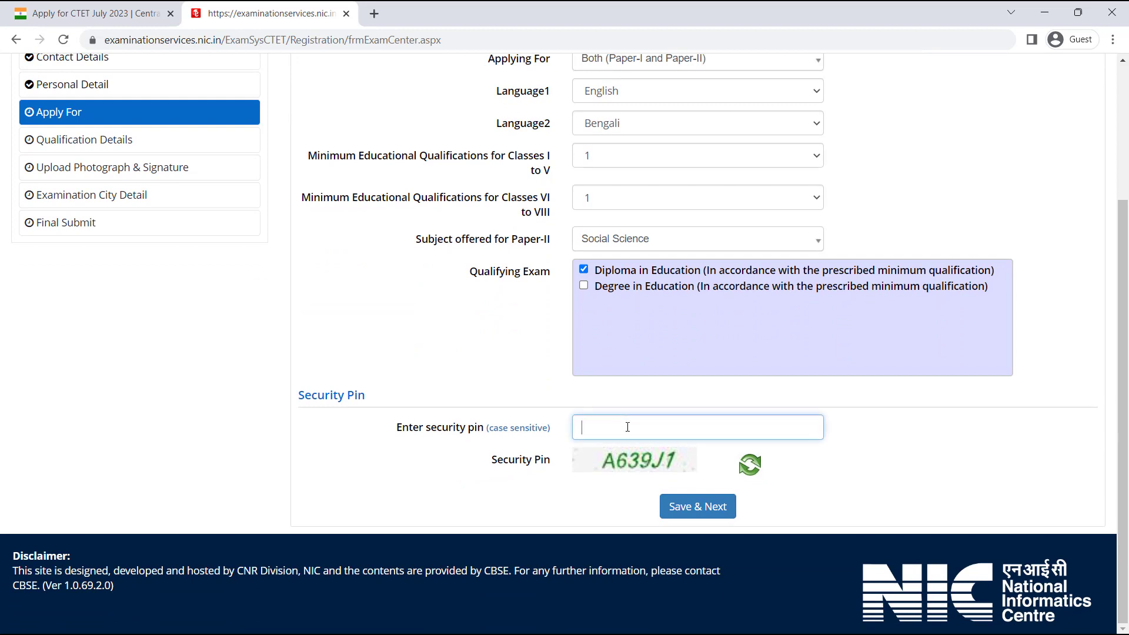
pyautogui.write('A639J1')
pyautogui.click(689, 511)
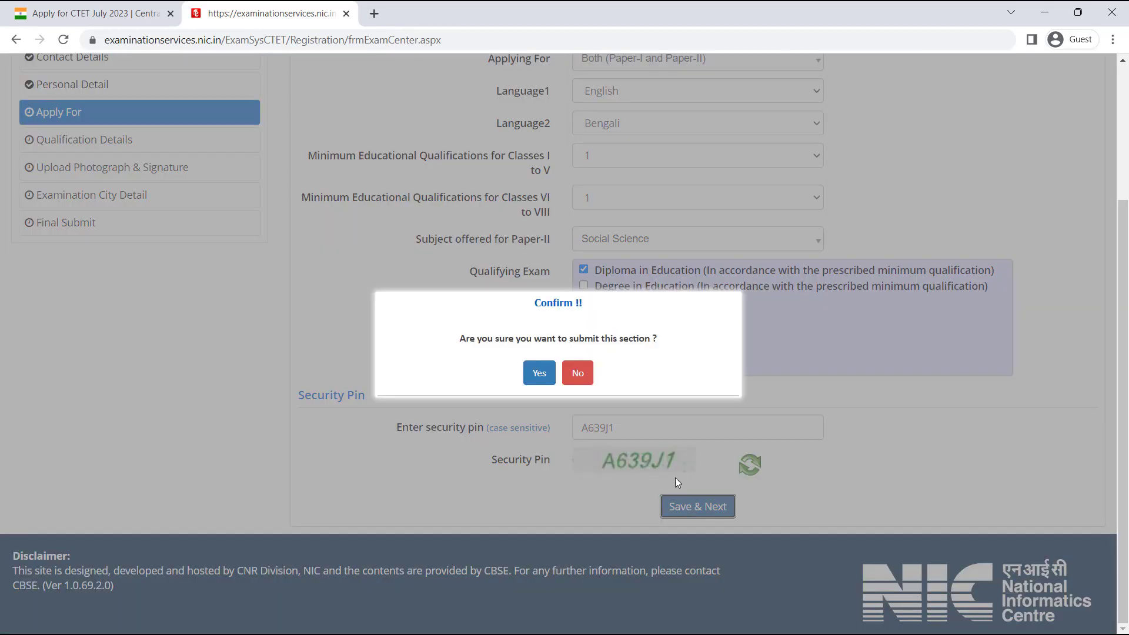
pyautogui.click(537, 374)
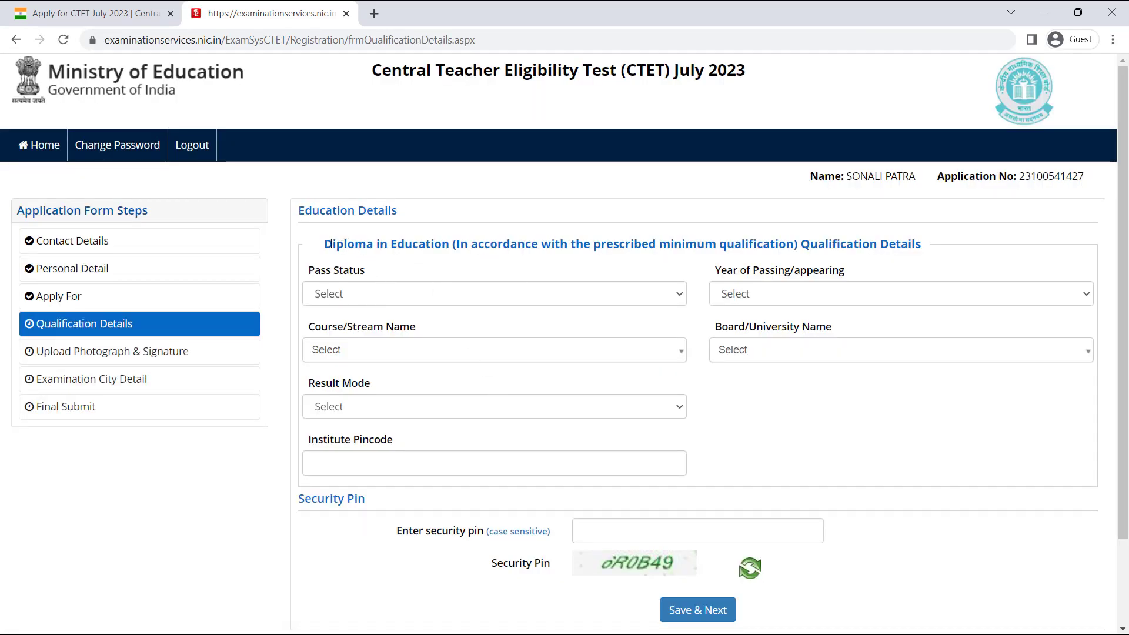
# Set the Diploma in Education's Pass Status to Passed and its Year of Passing/appearing to 2021
pyautogui.moveTo(330, 243); pyautogui.dragTo(449, 245)
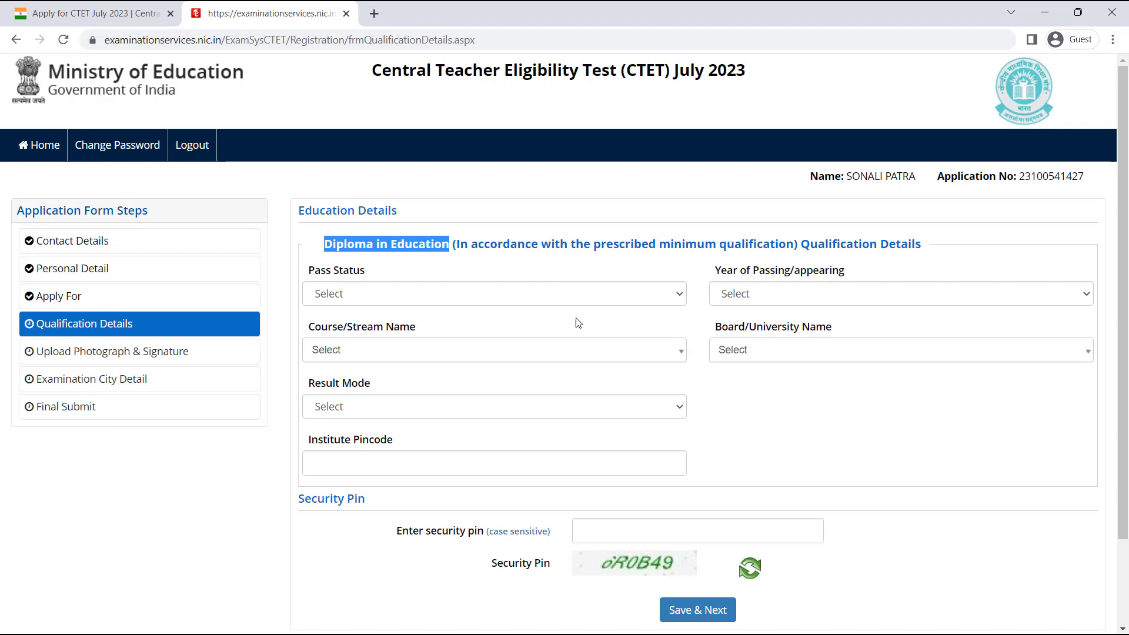
pyautogui.click(603, 295)
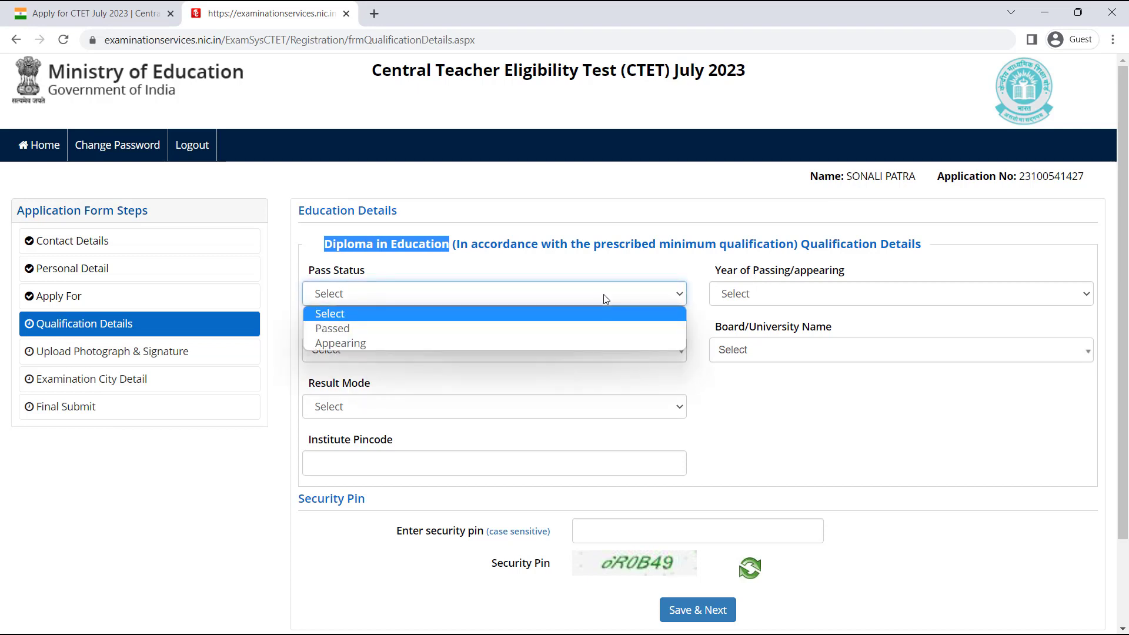
pyautogui.click(509, 331)
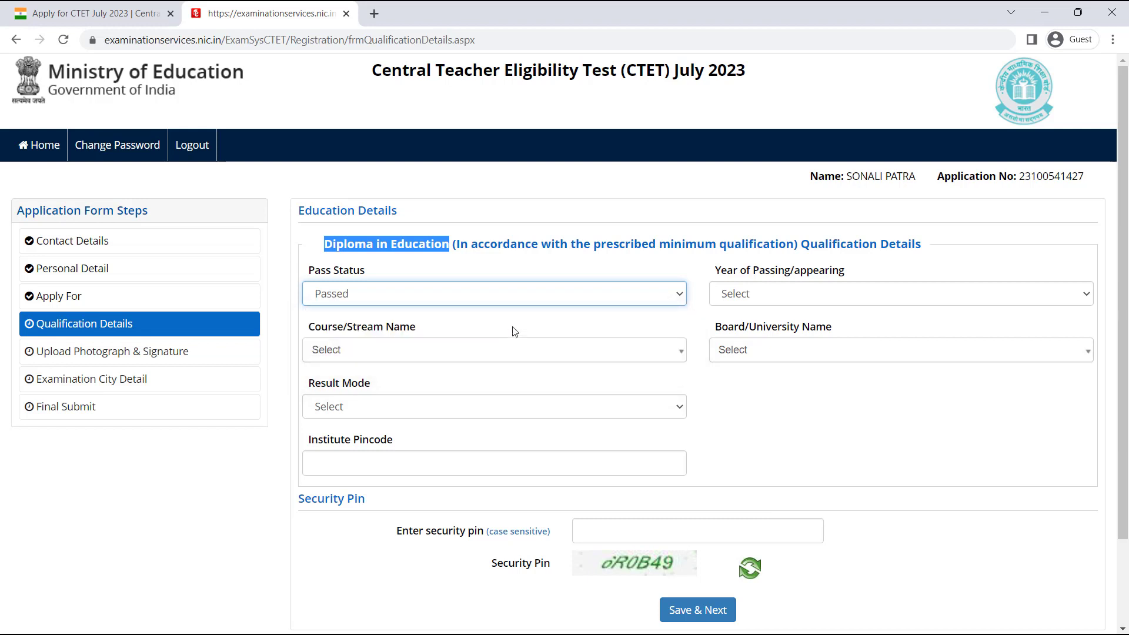
pyautogui.click(823, 293)
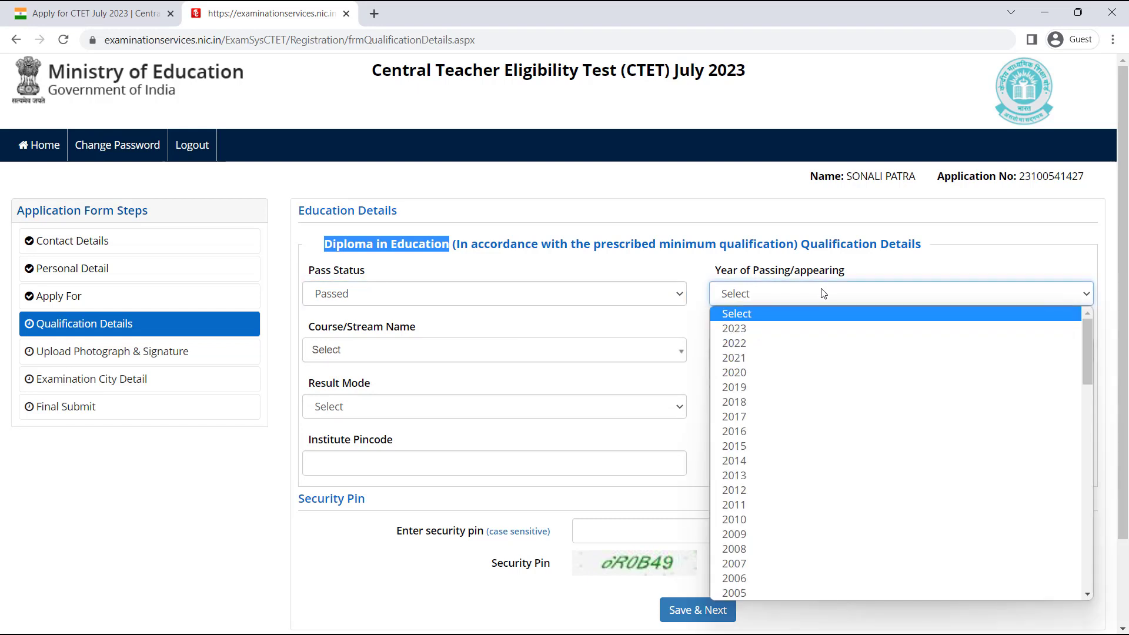
pyautogui.click(816, 293)
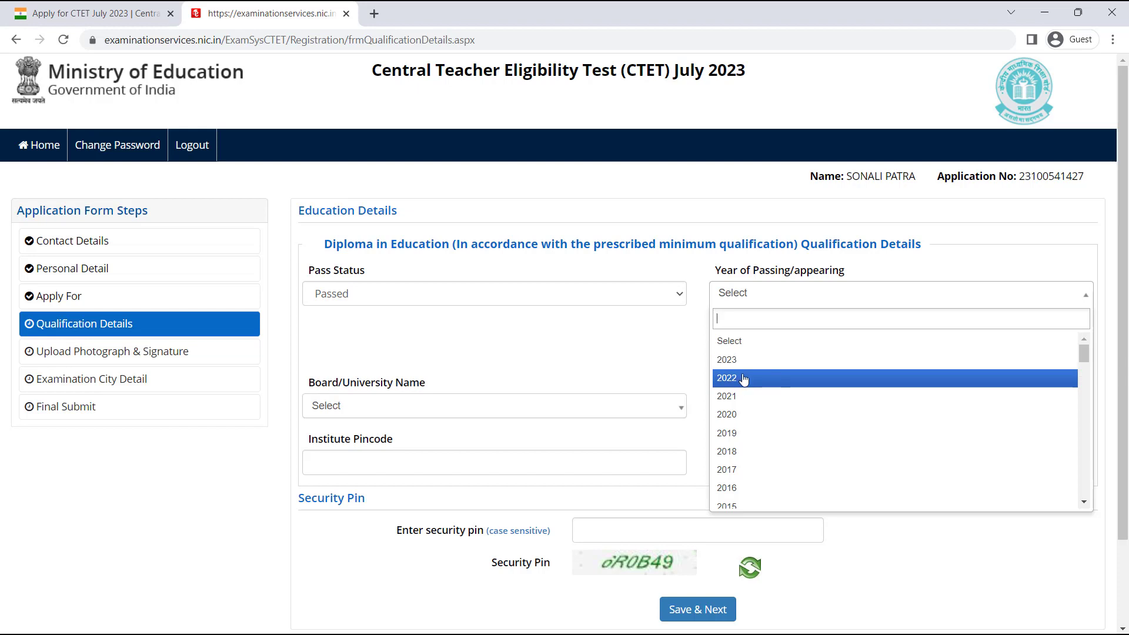
pyautogui.click(735, 397)
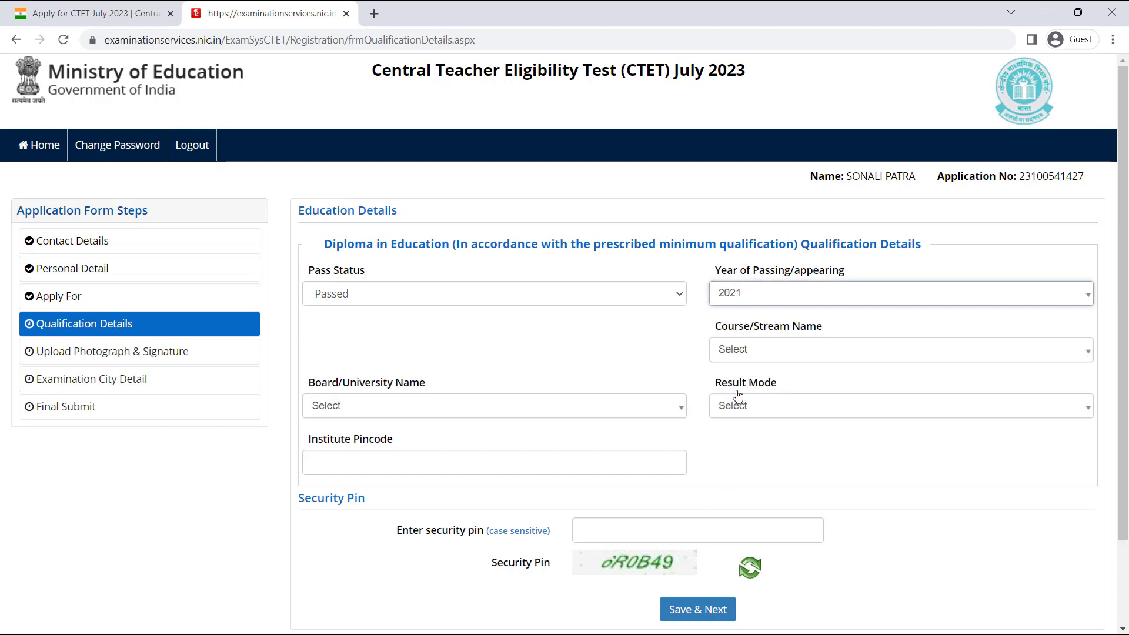
# Choose Education/Elementry Education etc as the Course/Stream Name and OTHERS as the Board/University Name
pyautogui.click(786, 361)
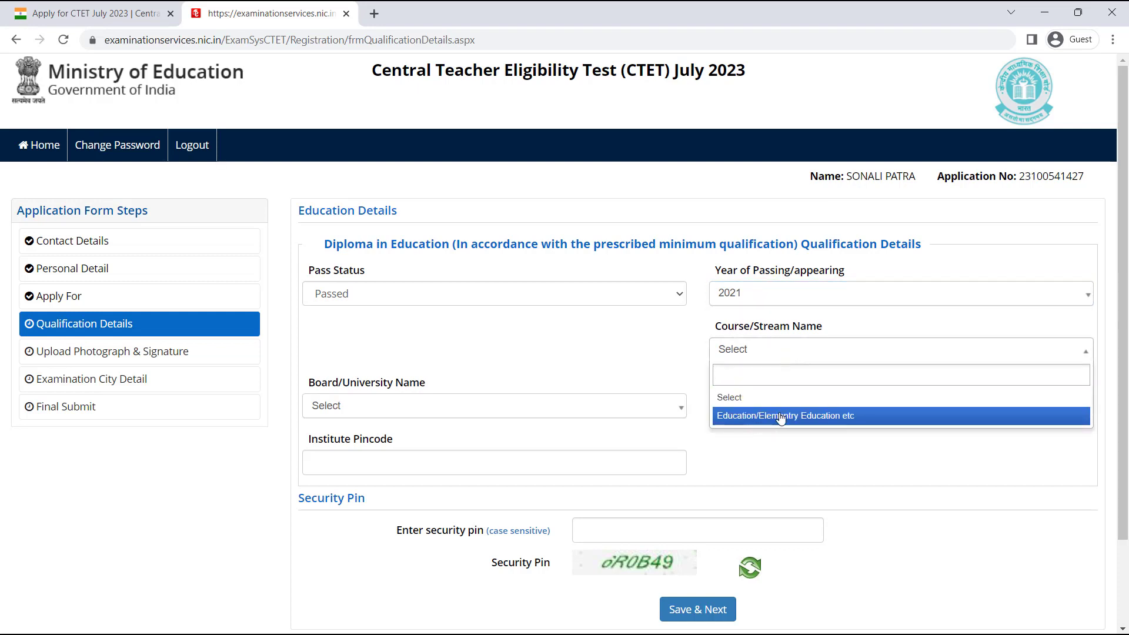
pyautogui.click(807, 417)
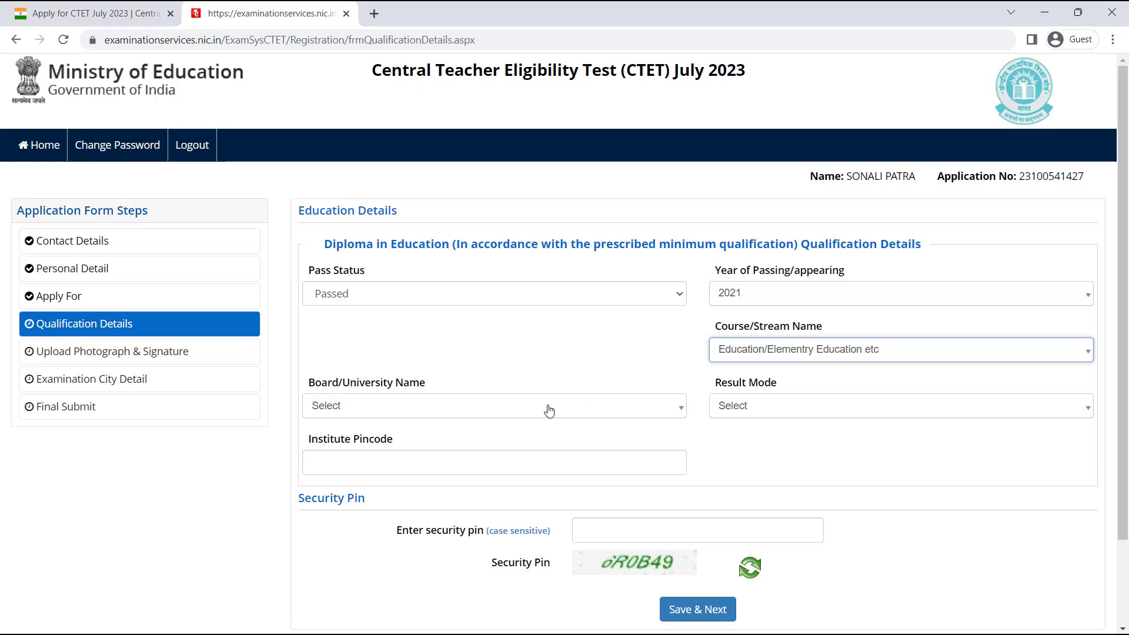
pyautogui.click(394, 409)
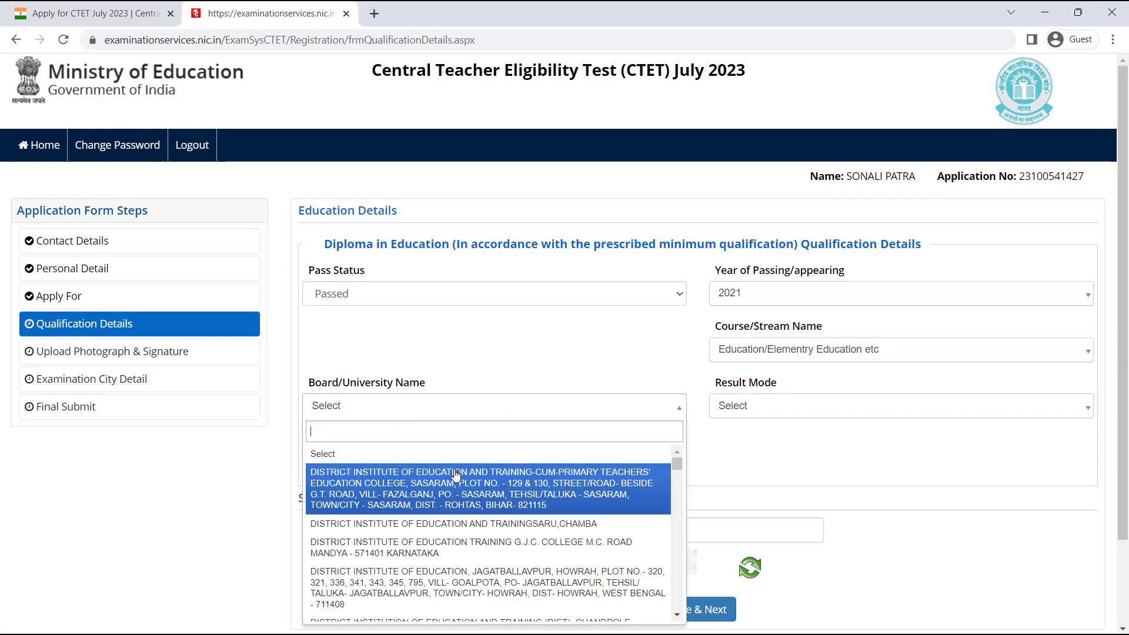
pyautogui.scroll(-5, 570, 514)
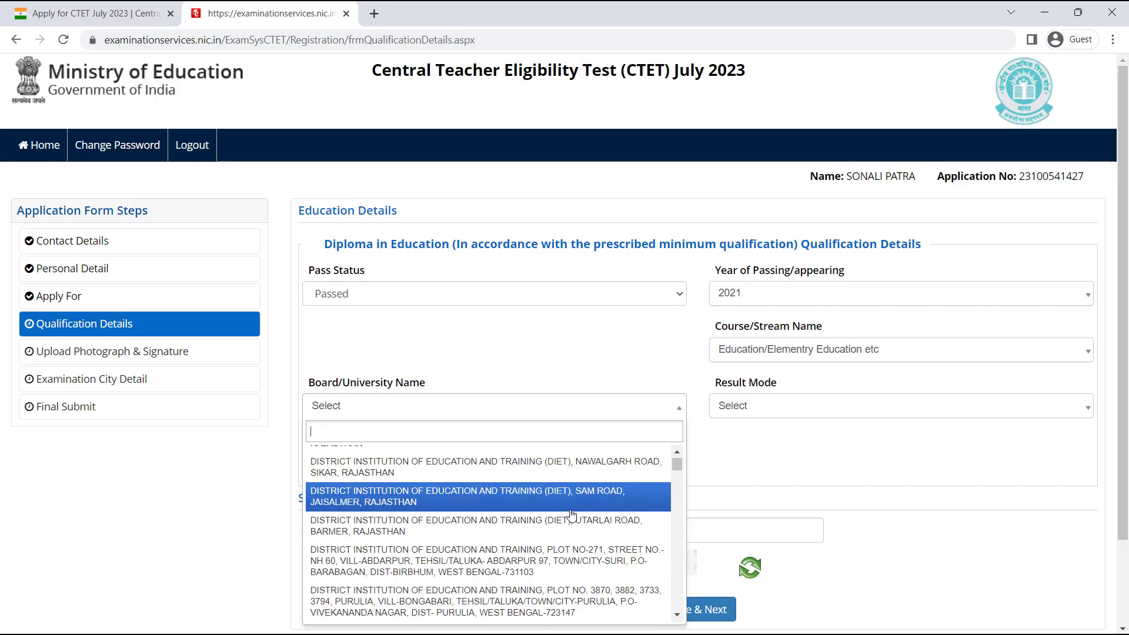
pyautogui.scroll(5, 570, 515)
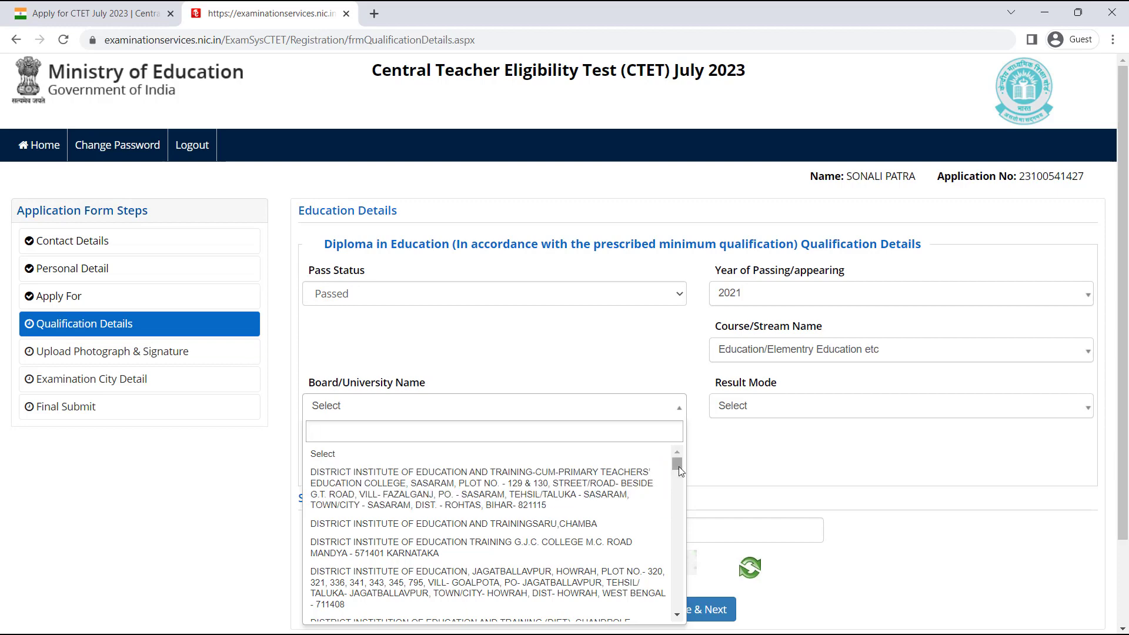
pyautogui.moveTo(678, 466); pyautogui.dragTo(681, 623)
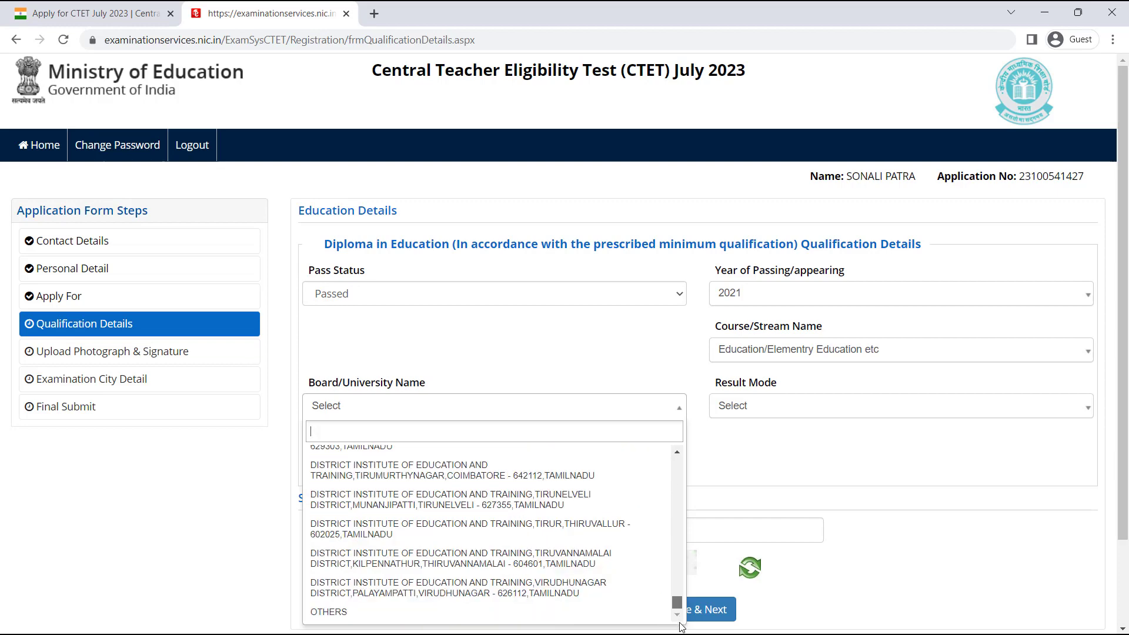
pyautogui.click(334, 614)
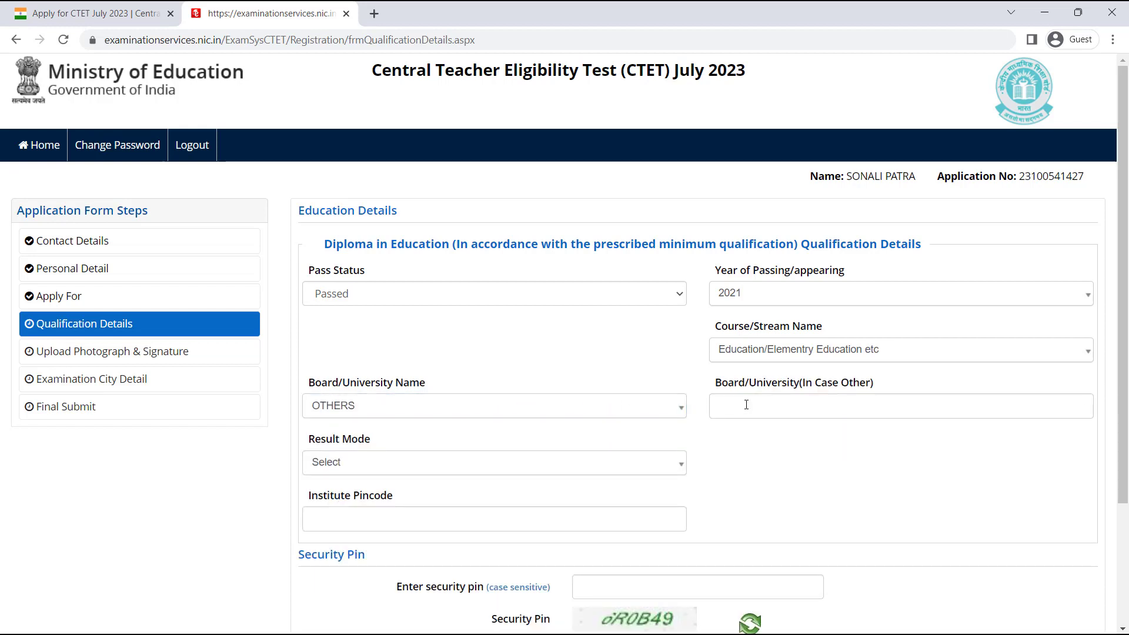
# Enter WEST BENGAL BOARD OF PRIMARY EDUCATION as the other board, with Percentage mode, 1400 total marks, 1240 obtained marks and the institute's pincode
pyautogui.click(745, 405)
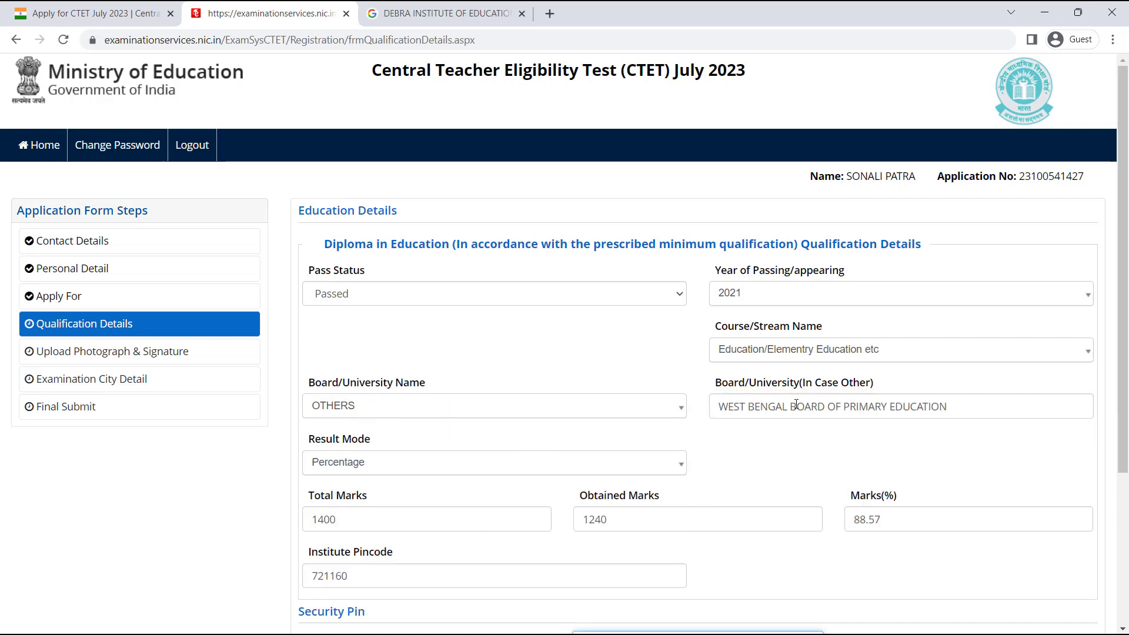
pyautogui.moveTo(719, 407); pyautogui.dragTo(949, 413)
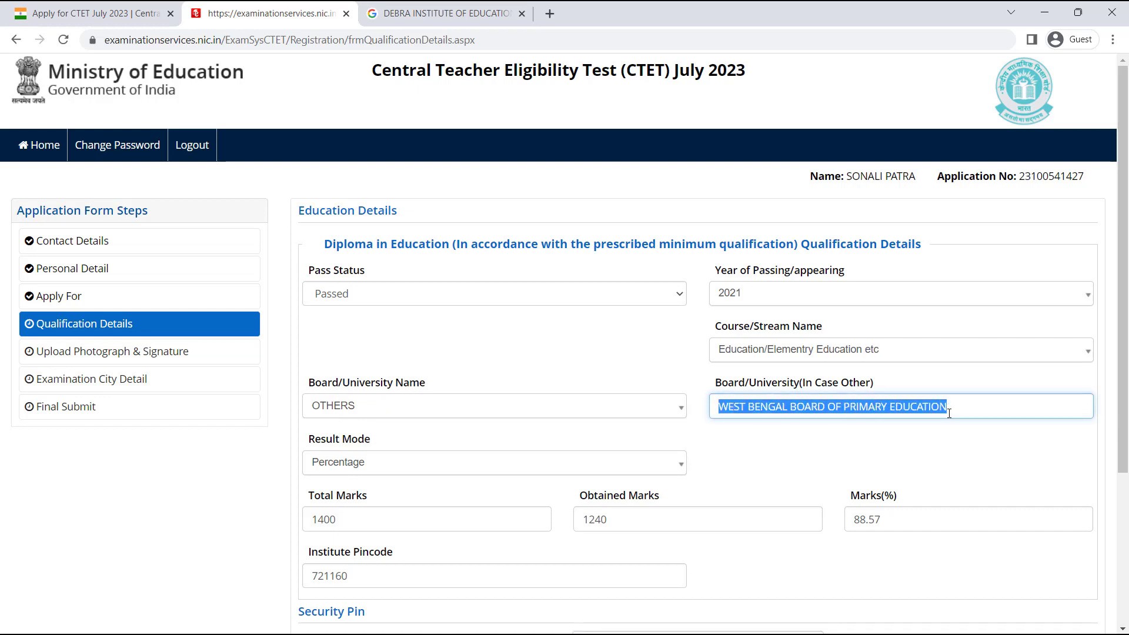
pyautogui.click(377, 466)
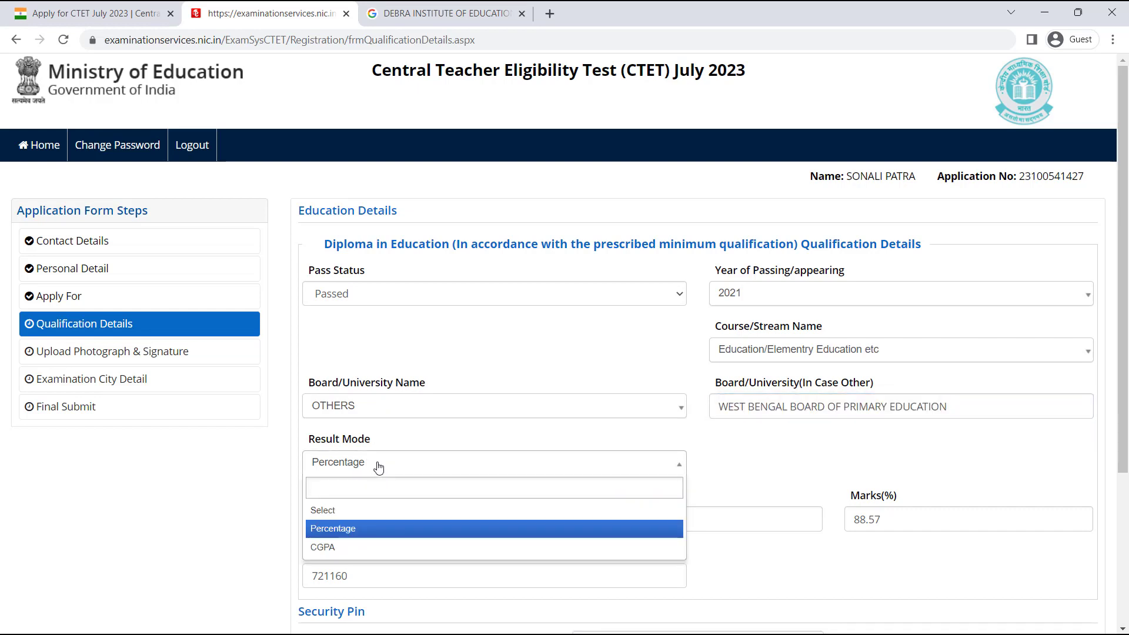
pyautogui.click(378, 466)
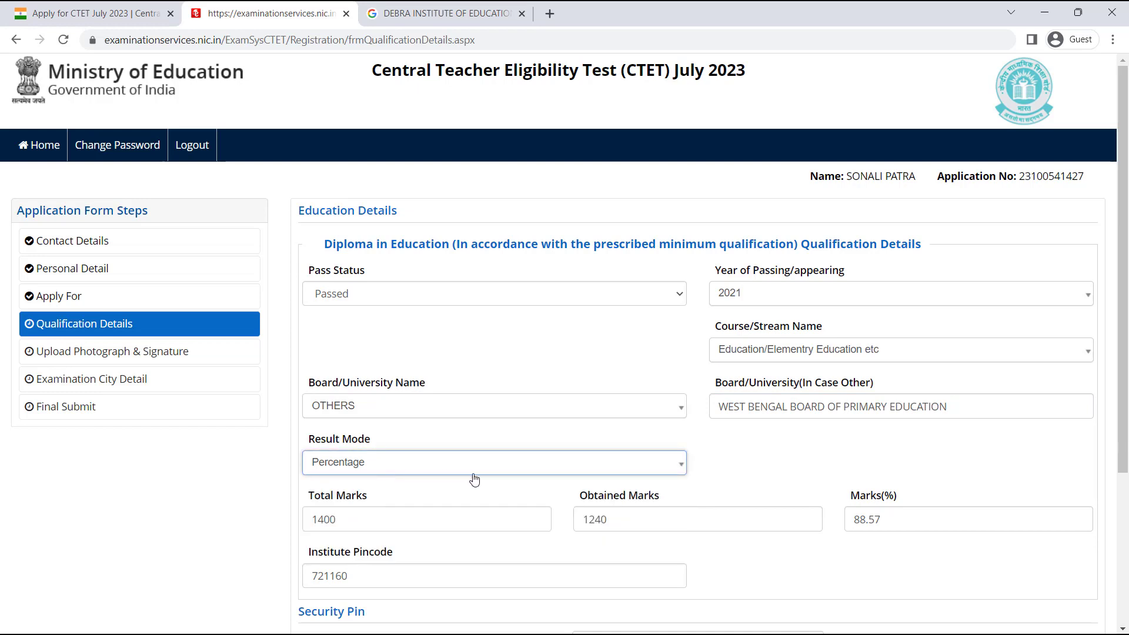
# Save the Qualification Details and confirm submission of the section
pyautogui.scroll(-1, 411, 470)
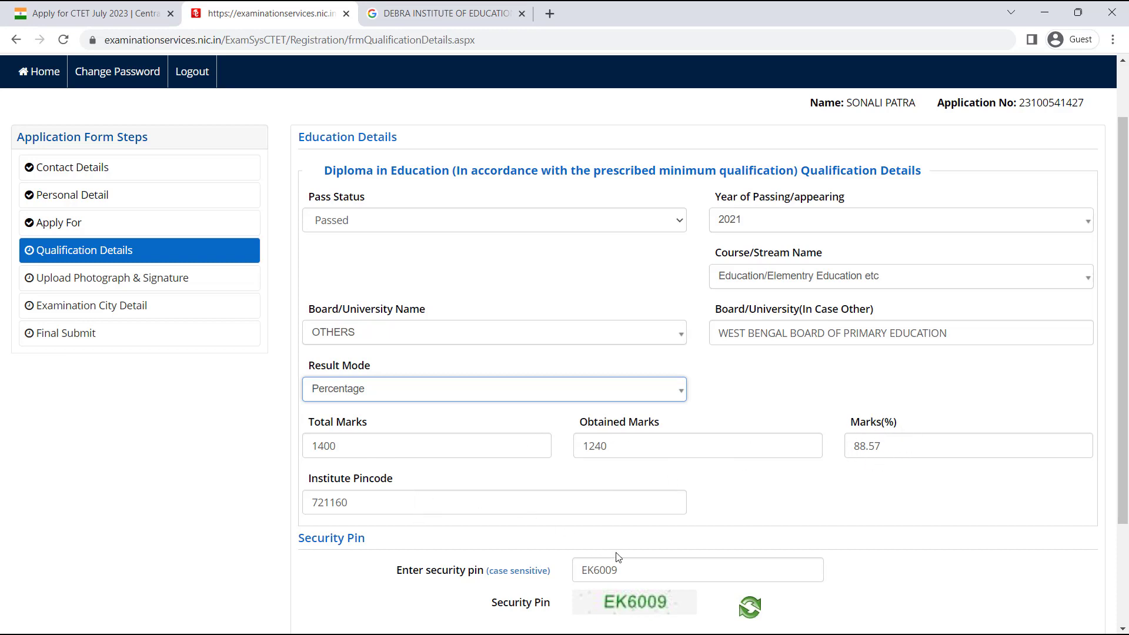
pyautogui.scroll(-3, 530, 579)
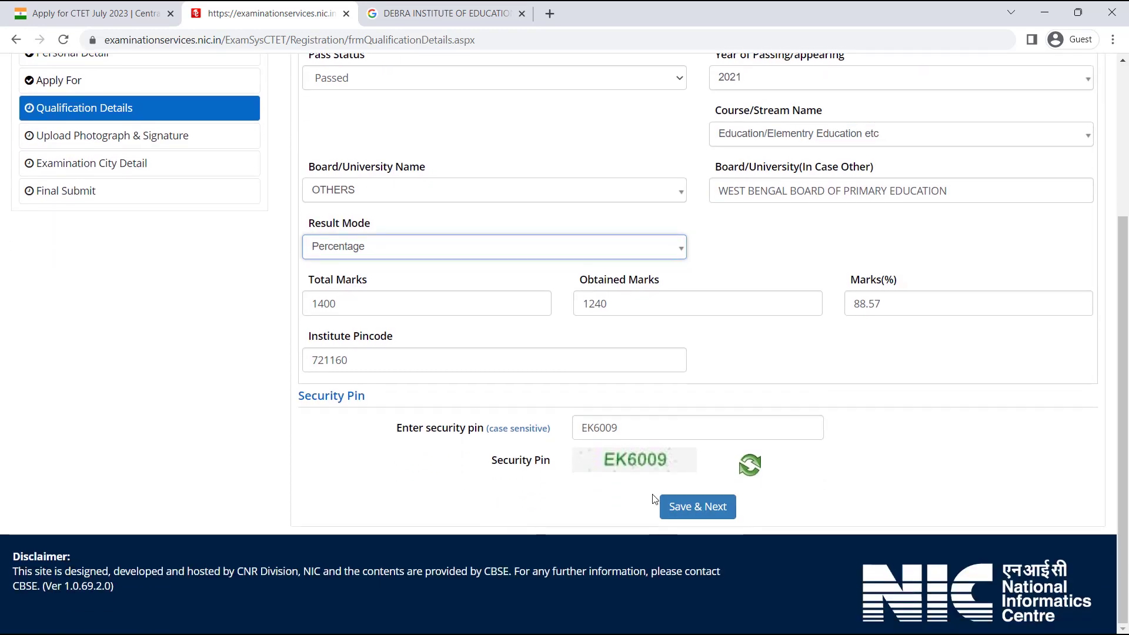
pyautogui.click(681, 505)
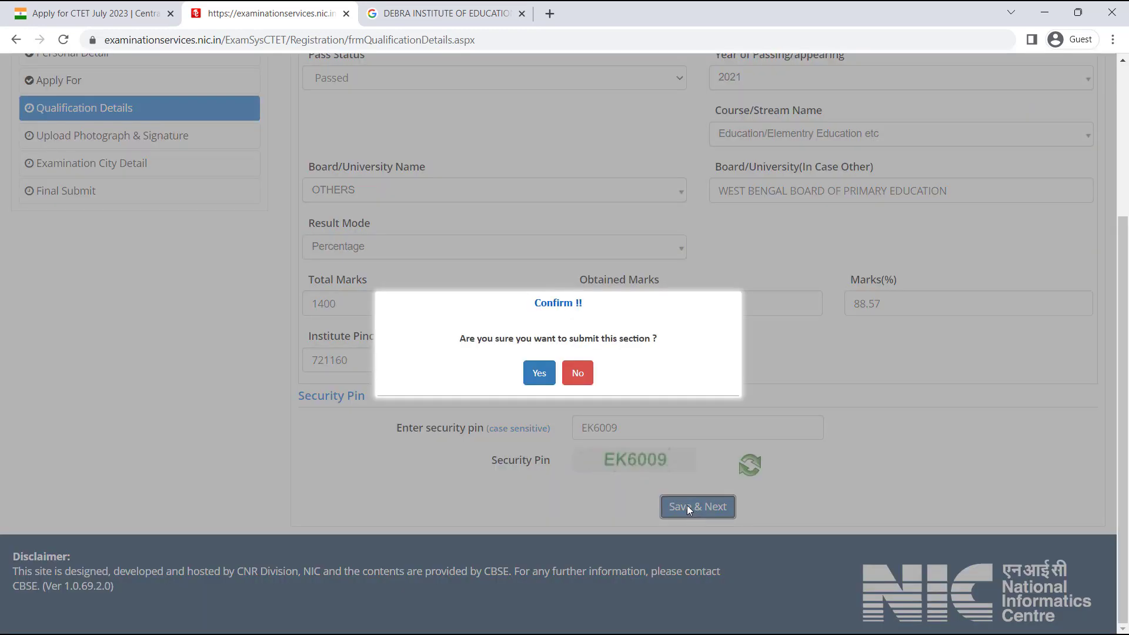
pyautogui.click(538, 376)
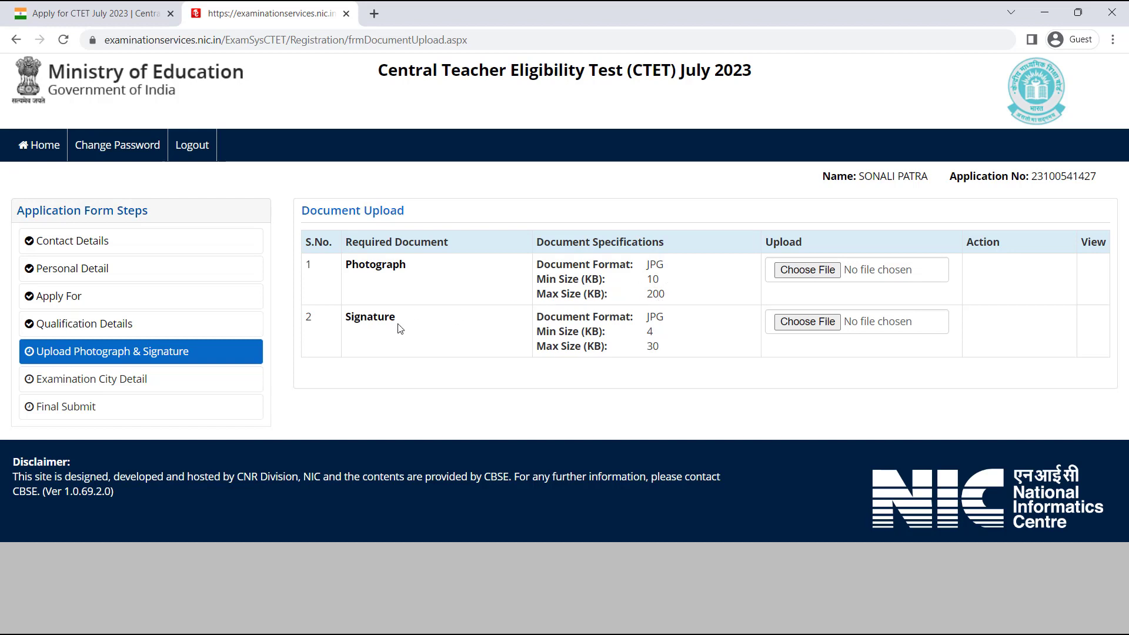
# Upload photo.jpg as the applicant's photograph and a JPG image of the signature
pyautogui.click(804, 273)
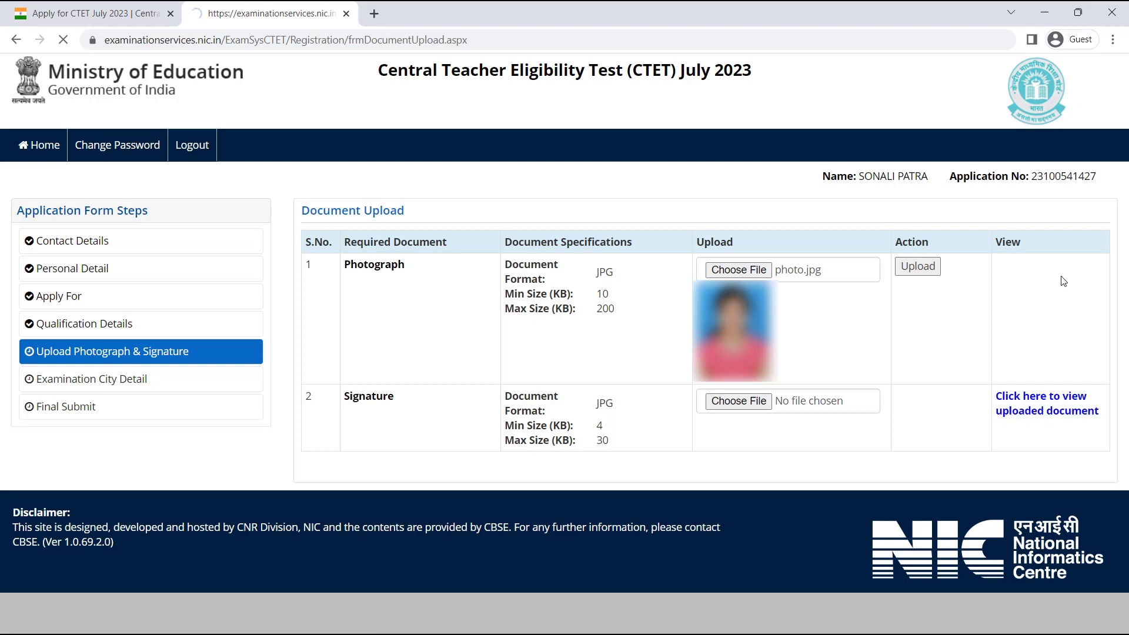
pyautogui.press('Return')
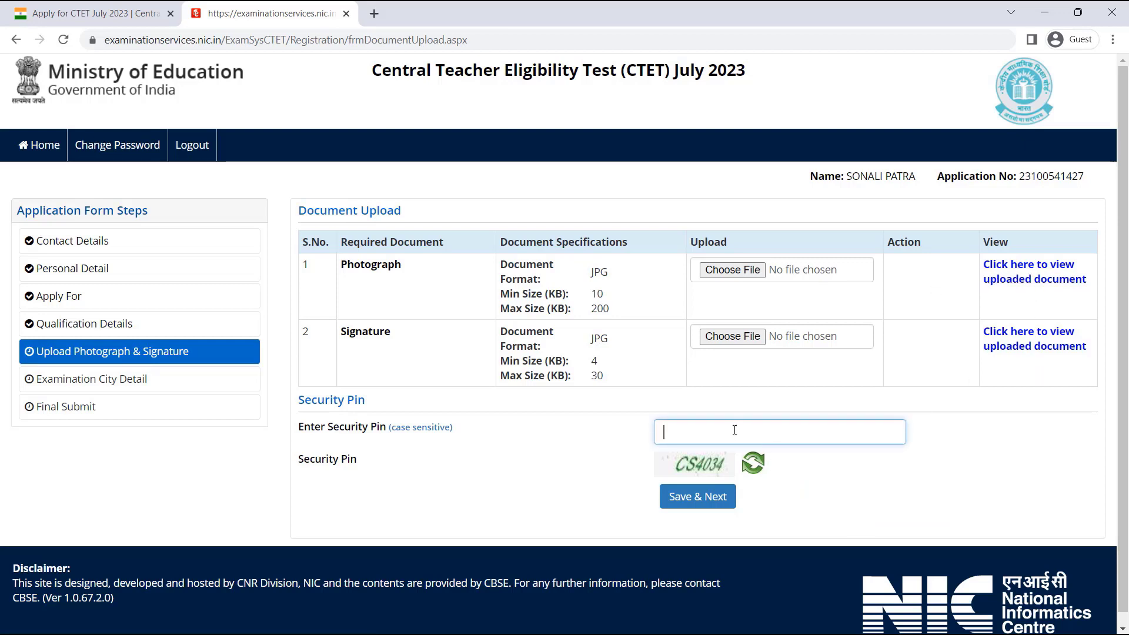
# Enter the displayed security pin, save the uploaded documents, and confirm final submission of the document form
pyautogui.write('S4034')
pyautogui.click(706, 494)
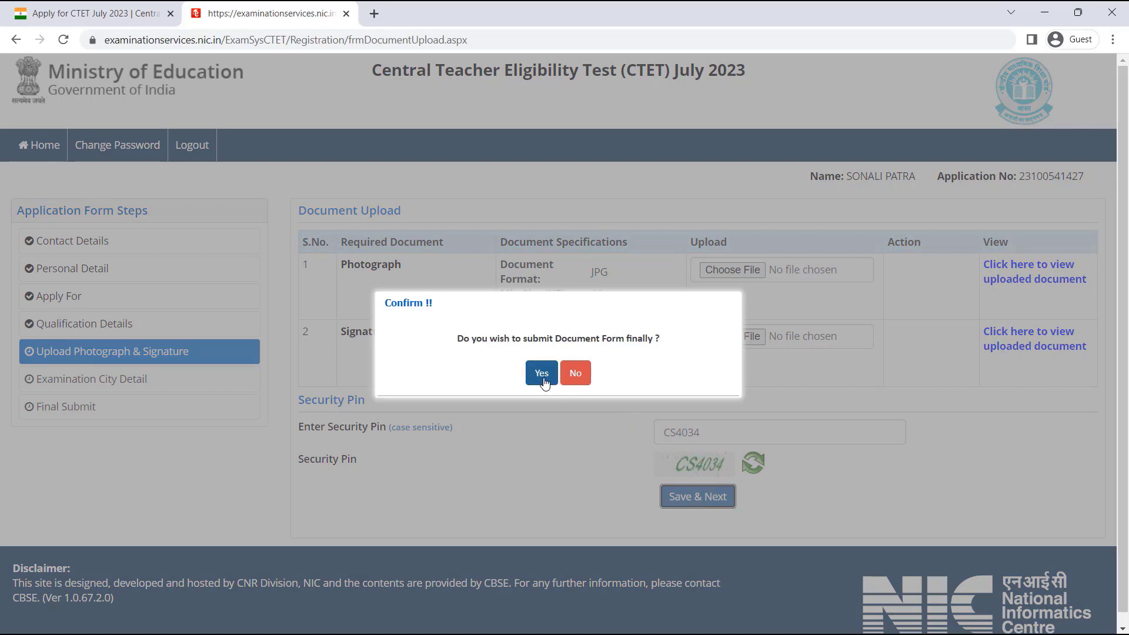
pyautogui.click(544, 380)
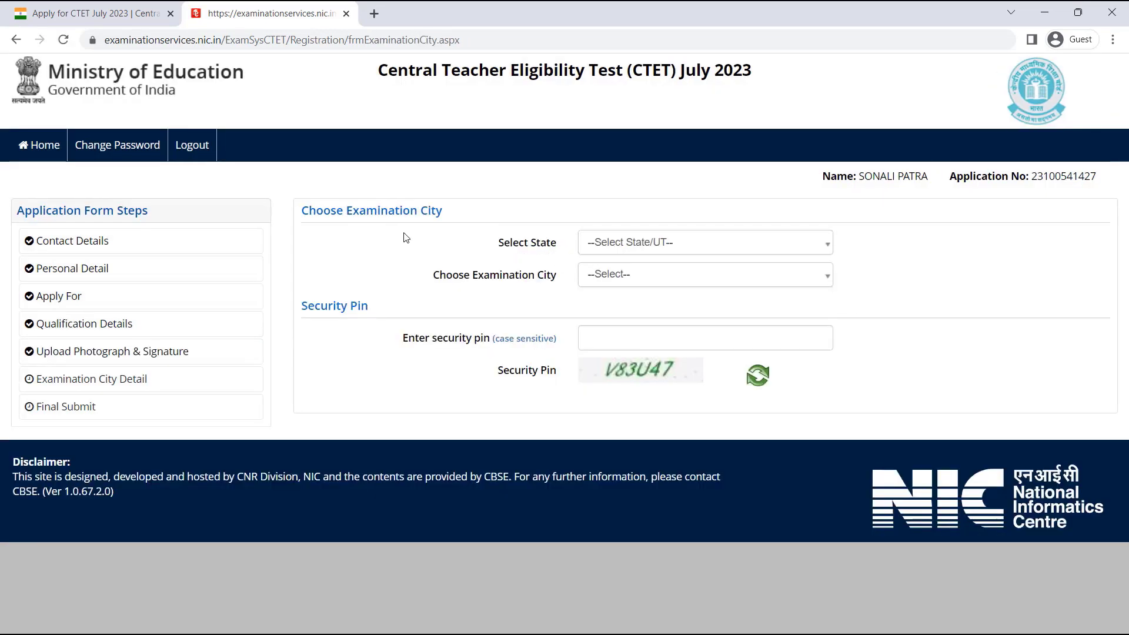
# Choose ODISHA as the state and ANGUL as the examination city
pyautogui.click(739, 247)
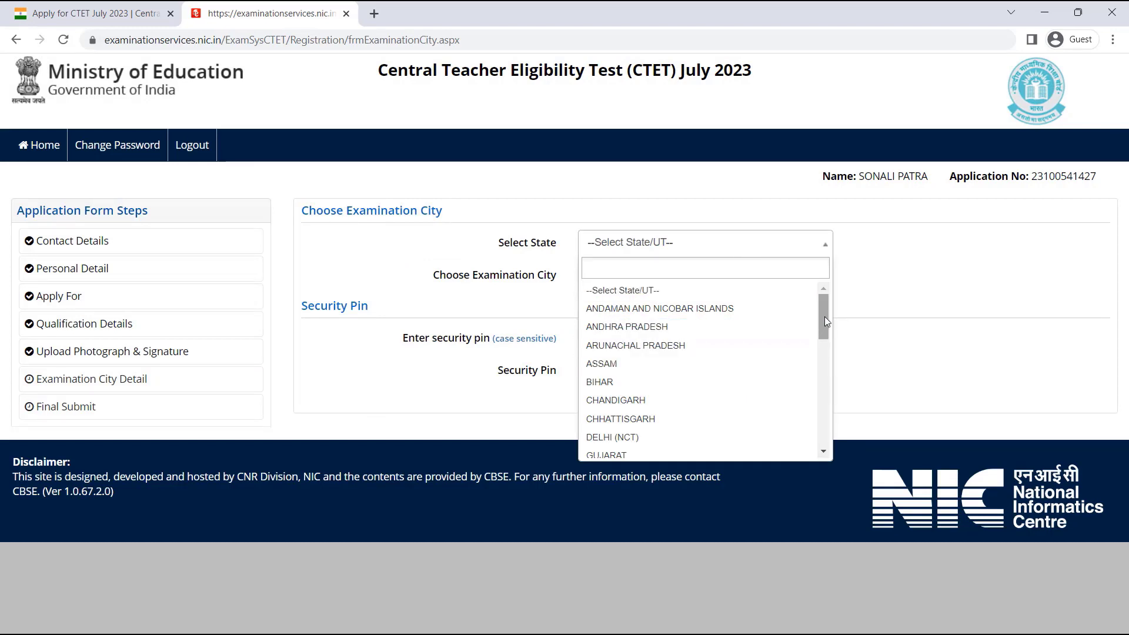
pyautogui.scroll(-7, 689, 394)
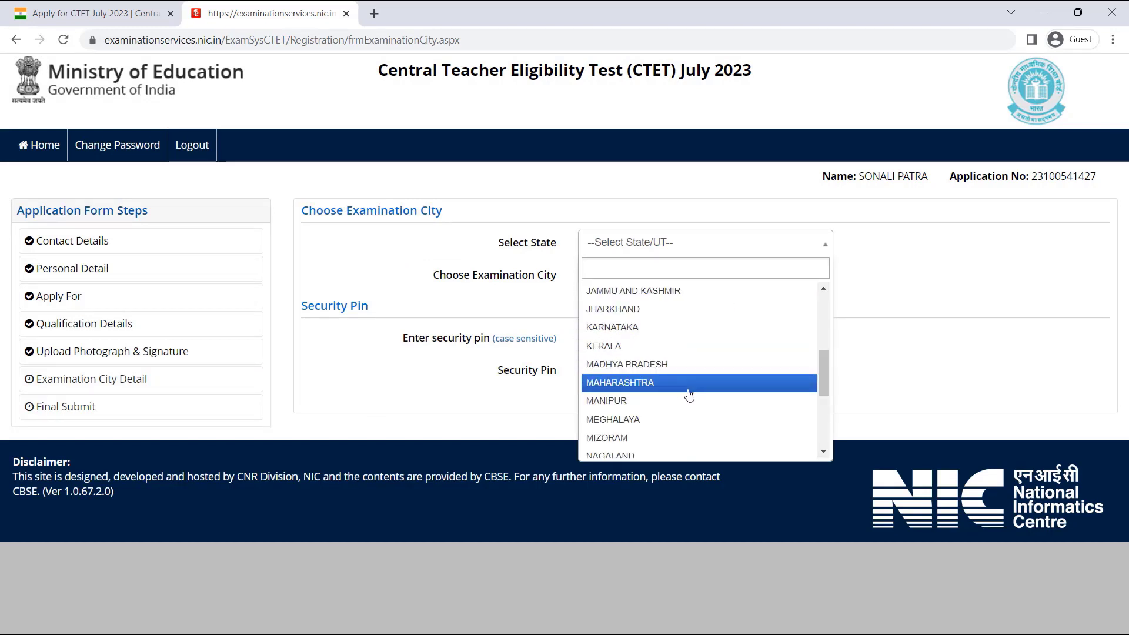
pyautogui.scroll(7, 689, 394)
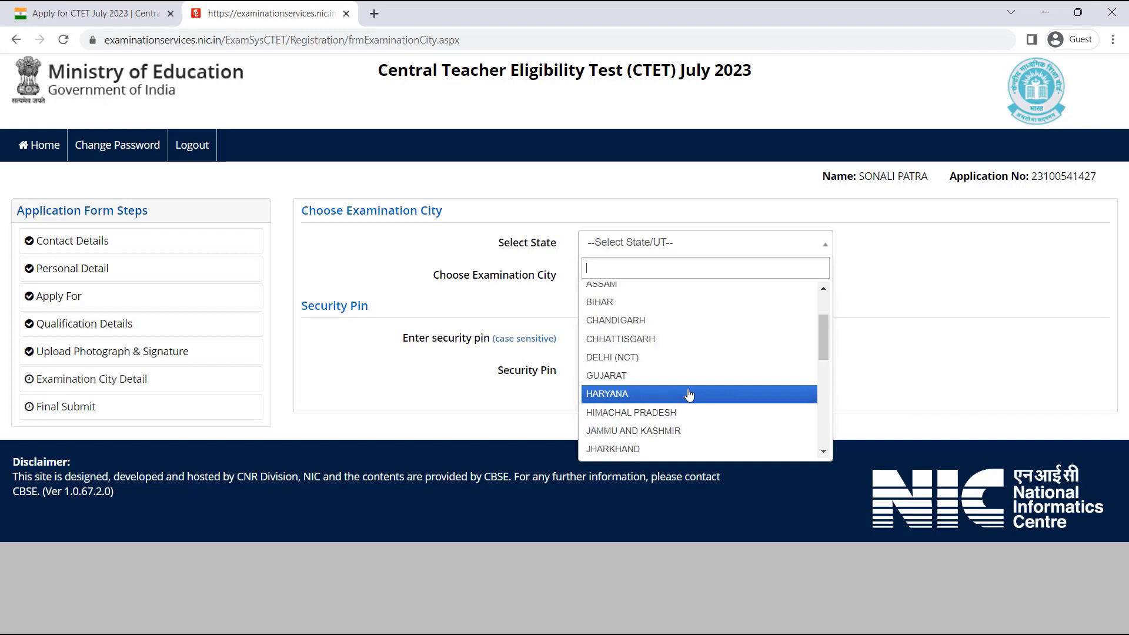
pyautogui.scroll(-2, 689, 393)
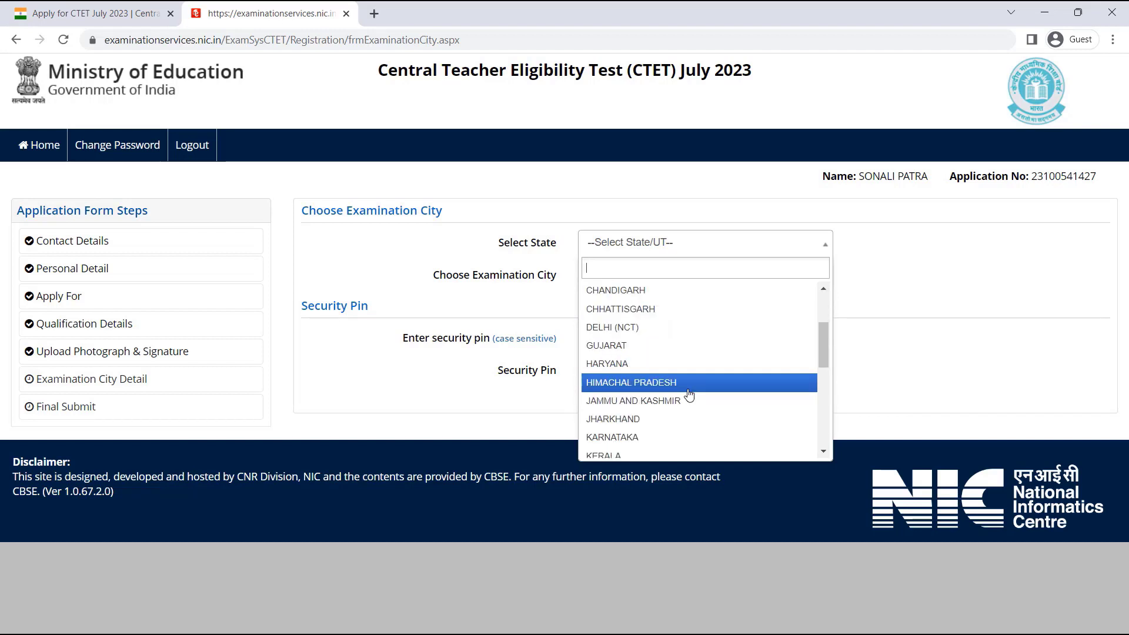
pyautogui.scroll(-4, 688, 394)
pyautogui.click(640, 368)
pyautogui.click(700, 281)
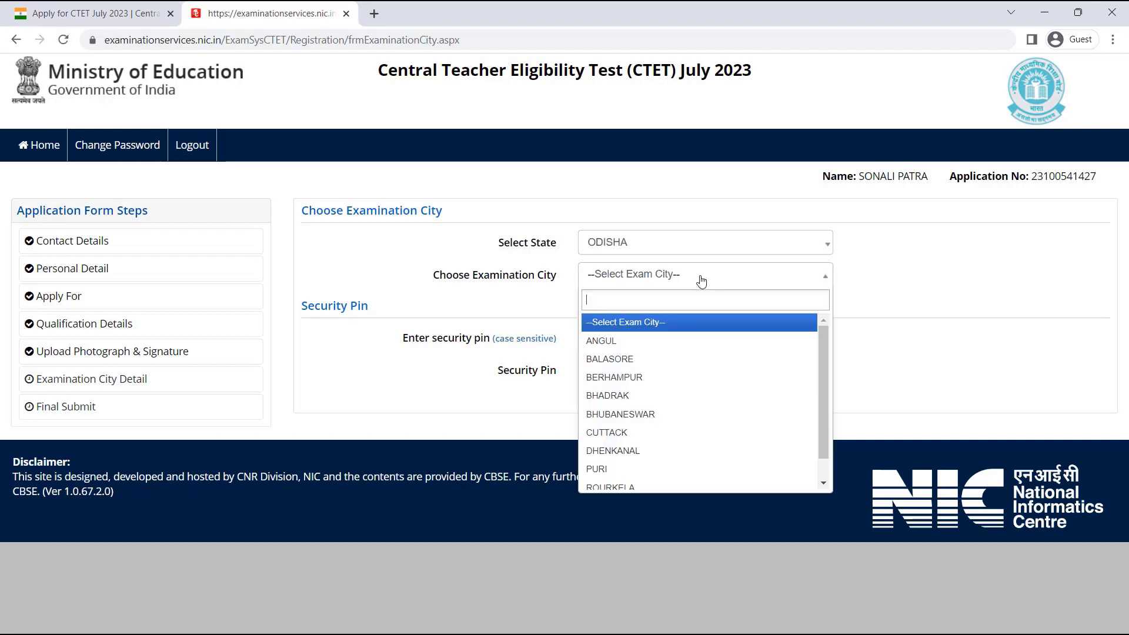
pyautogui.click(620, 343)
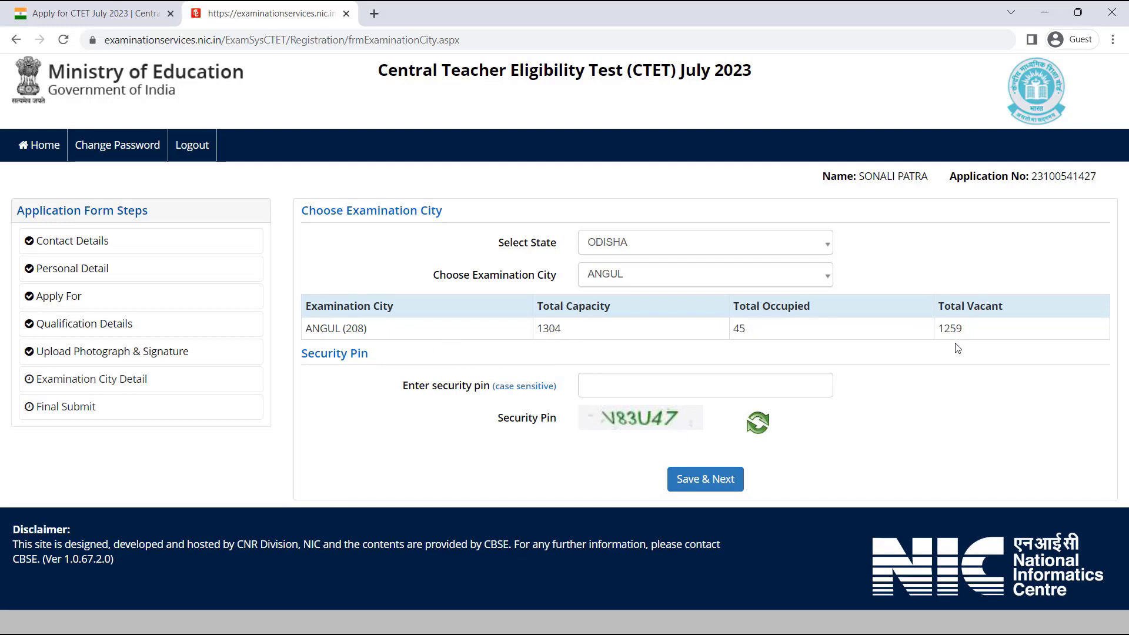
# Enter the displayed security pin, save the examination city choice, and confirm its submission
pyautogui.click(653, 383)
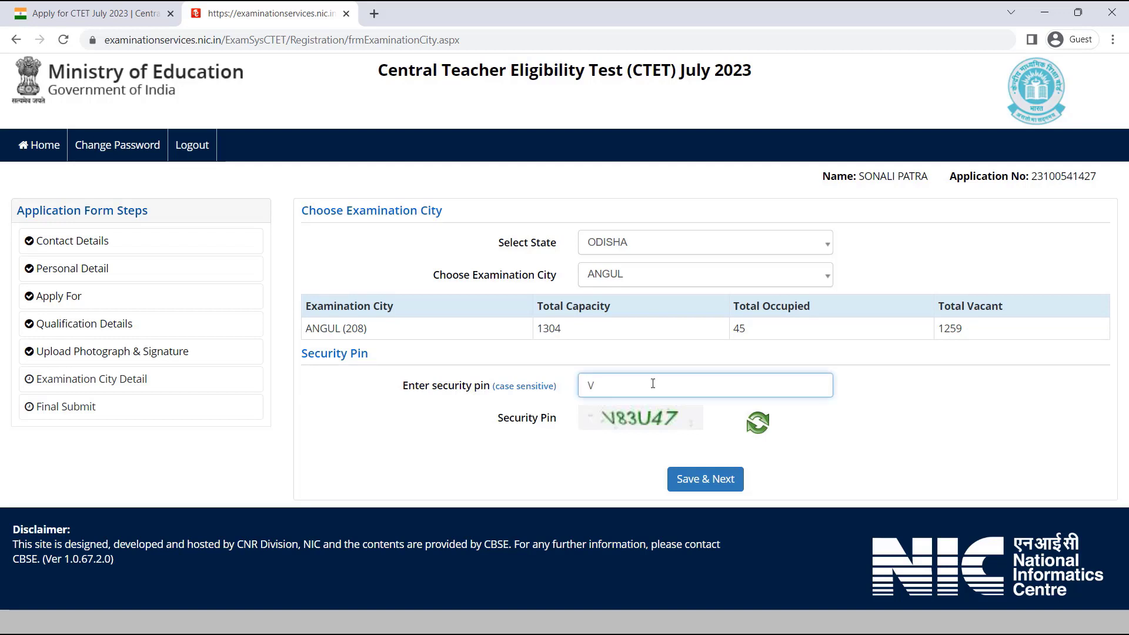
pyautogui.write('V83U47')
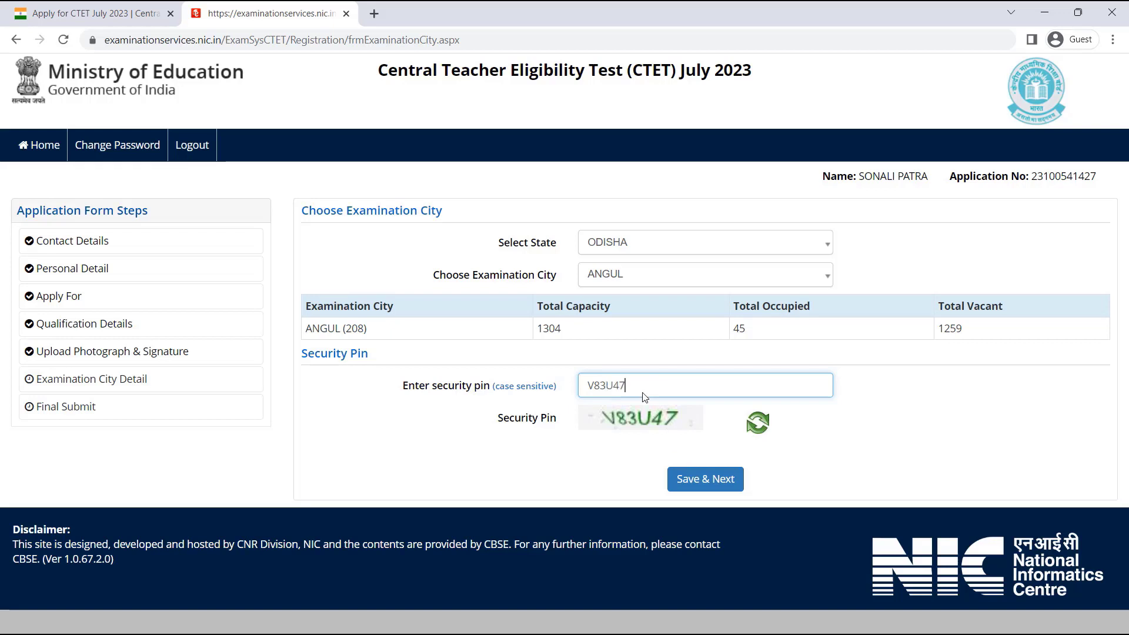
pyautogui.click(710, 481)
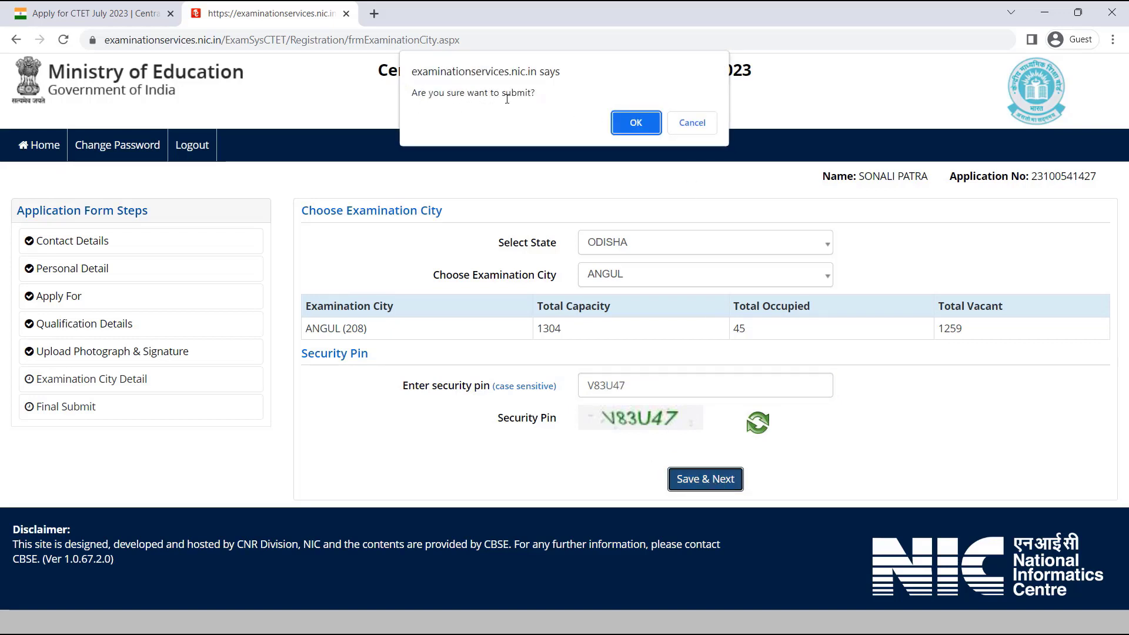
pyautogui.click(636, 124)
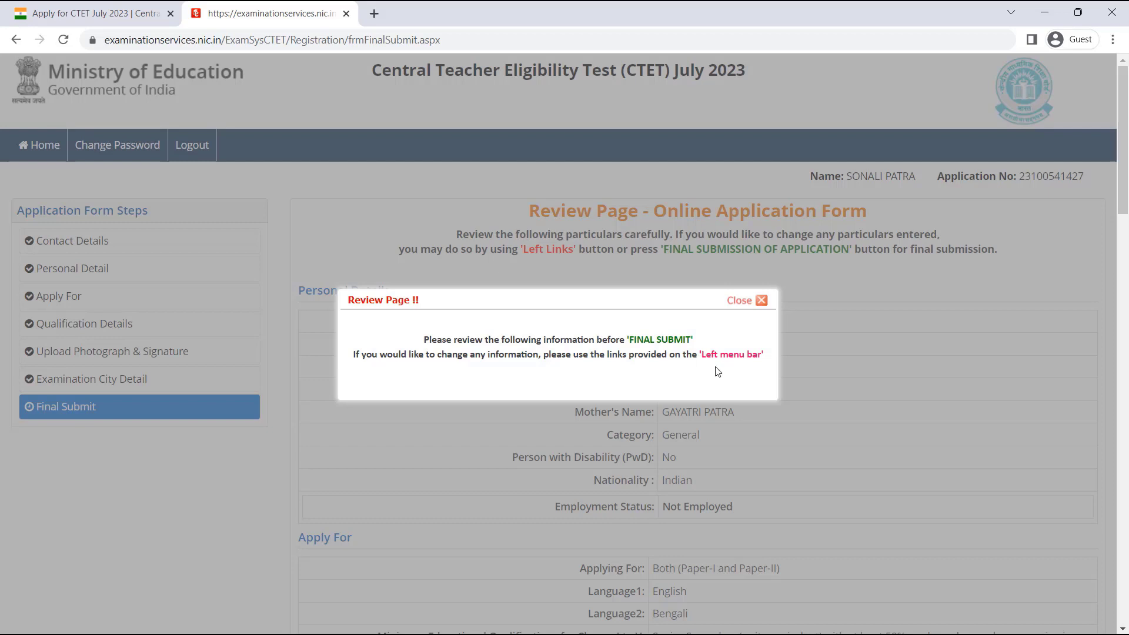
# Dismiss the review notice and mark all nine particulars in the verification checklist as verified, from My Name to Apply For
pyautogui.click(756, 302)
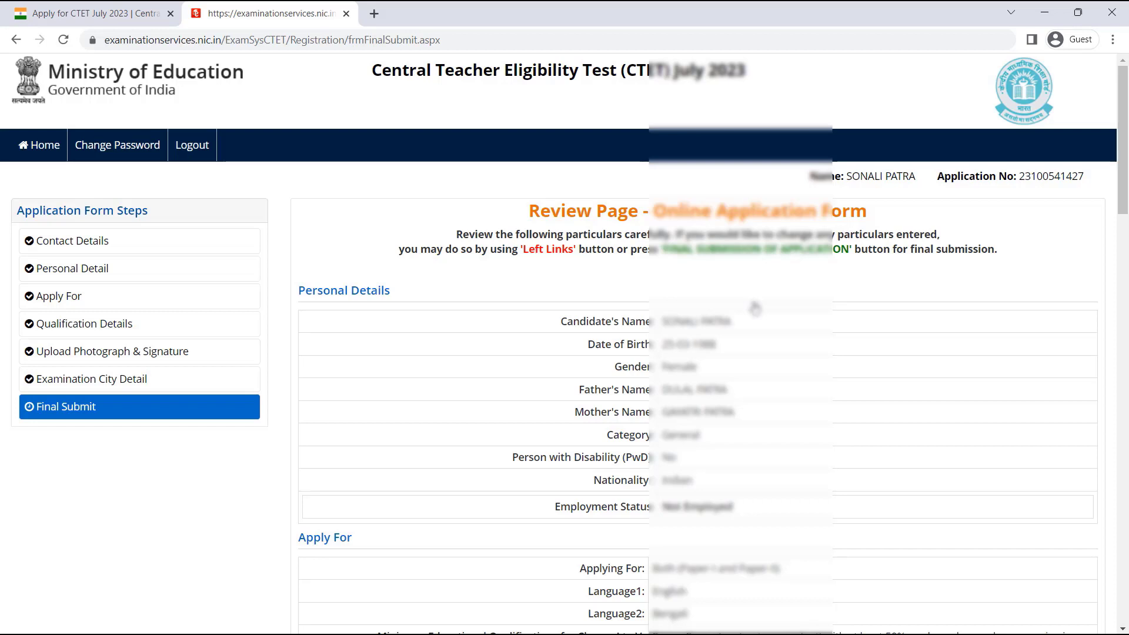
pyautogui.scroll(-20, 606, 395)
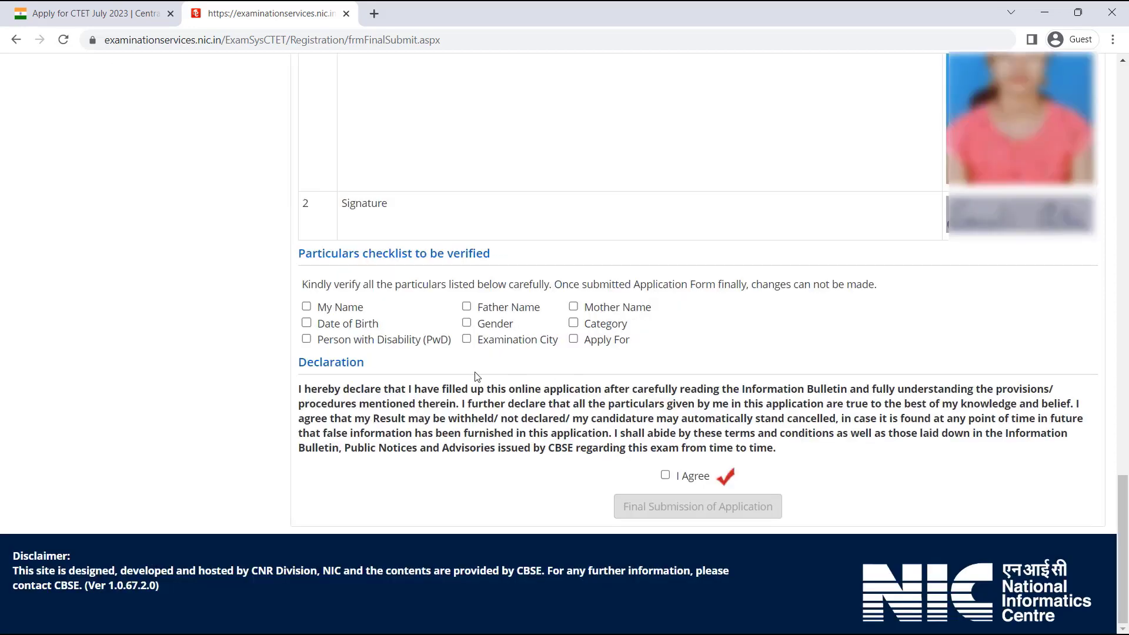
pyautogui.click(307, 308)
pyautogui.click(308, 324)
pyautogui.click(306, 339)
pyautogui.click(466, 306)
pyautogui.click(467, 322)
pyautogui.click(466, 340)
pyautogui.click(573, 306)
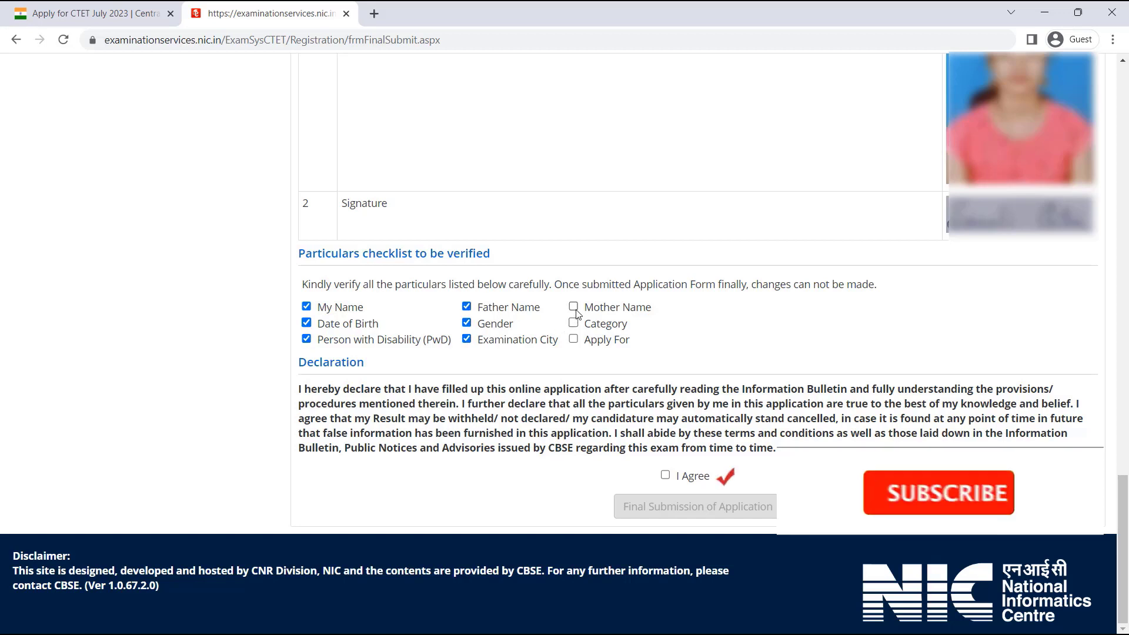
pyautogui.click(574, 324)
pyautogui.click(574, 340)
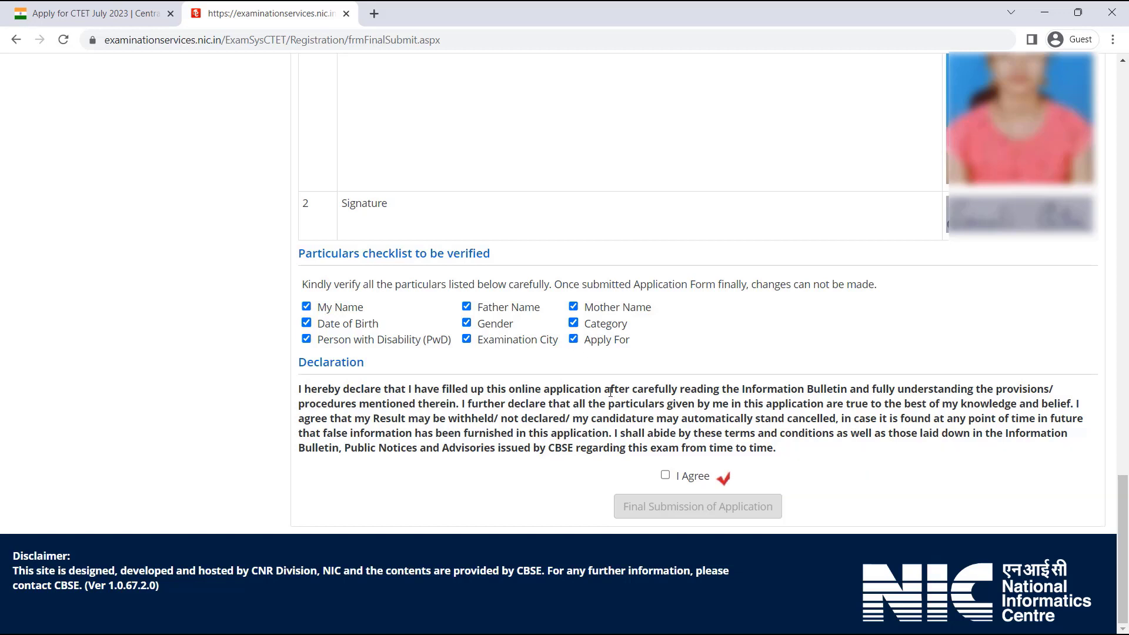
# Agree to the declaration, make the final submission of the application, and confirm it
pyautogui.click(666, 476)
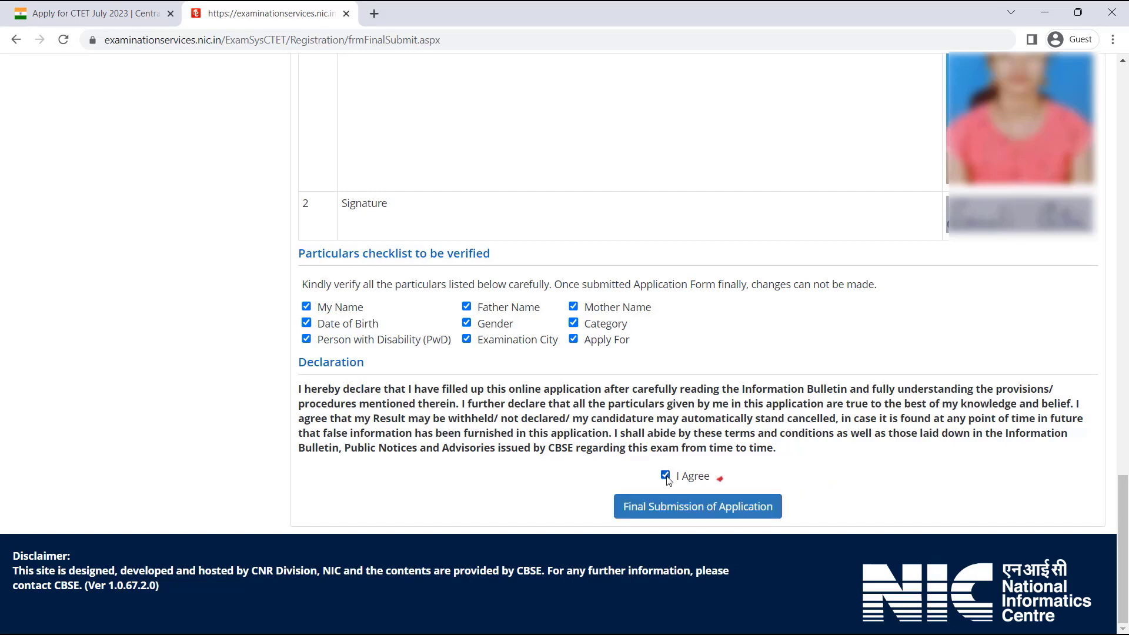
pyautogui.click(722, 509)
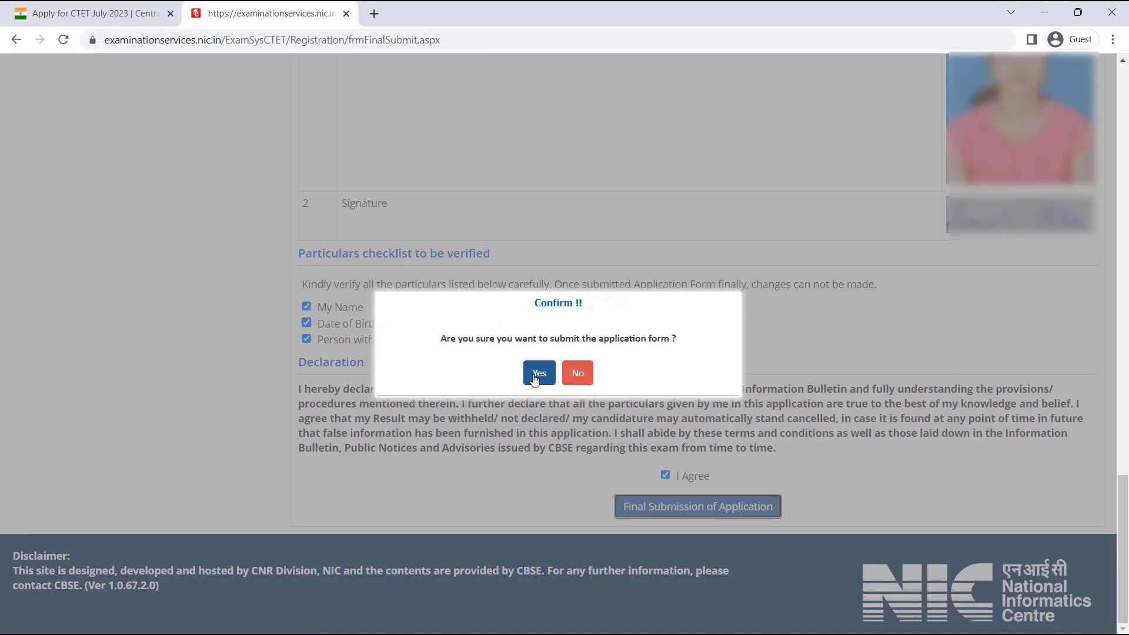
pyautogui.click(533, 375)
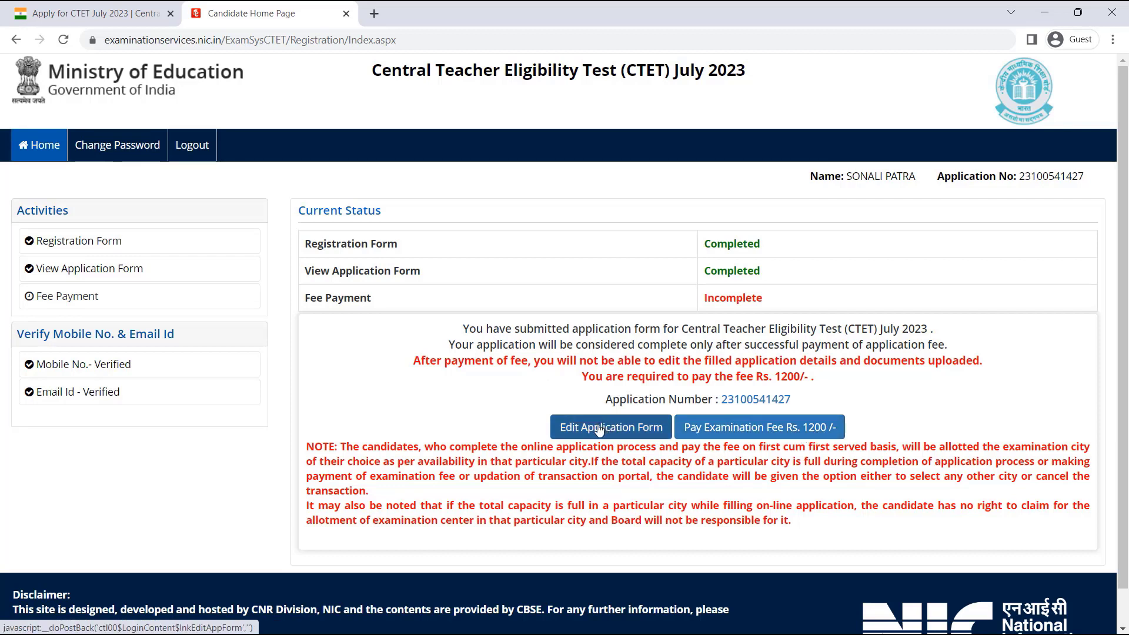
# Proceed to the Rs. 1200 examination fee payment using Online Payment with Any Debit /Credit Card / Net Banking as the provider
pyautogui.click(734, 428)
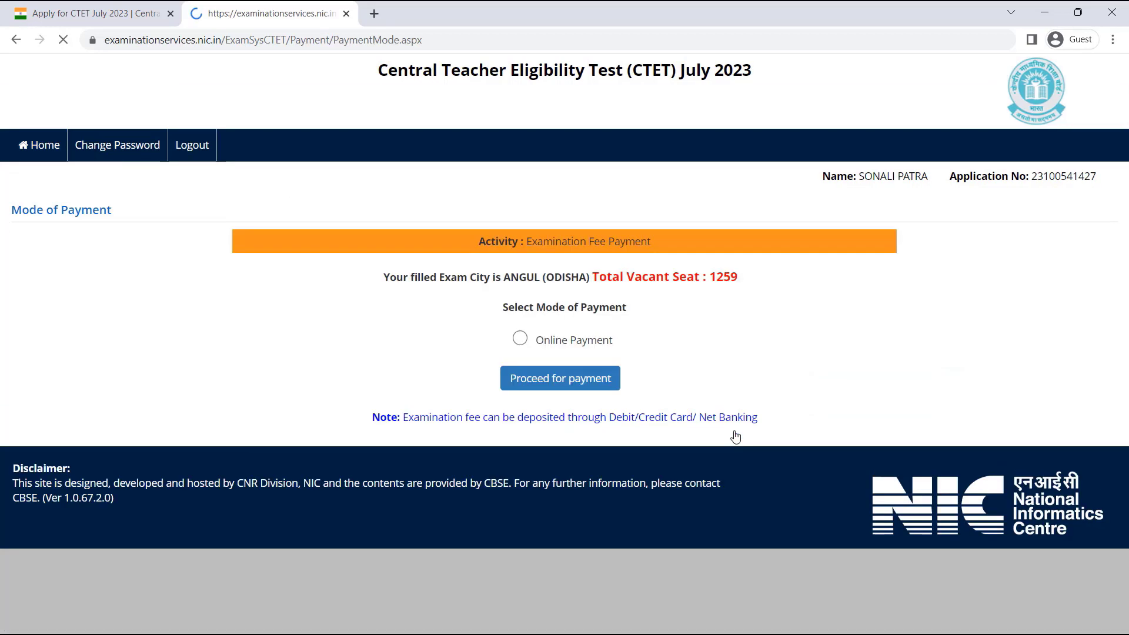
pyautogui.click(519, 340)
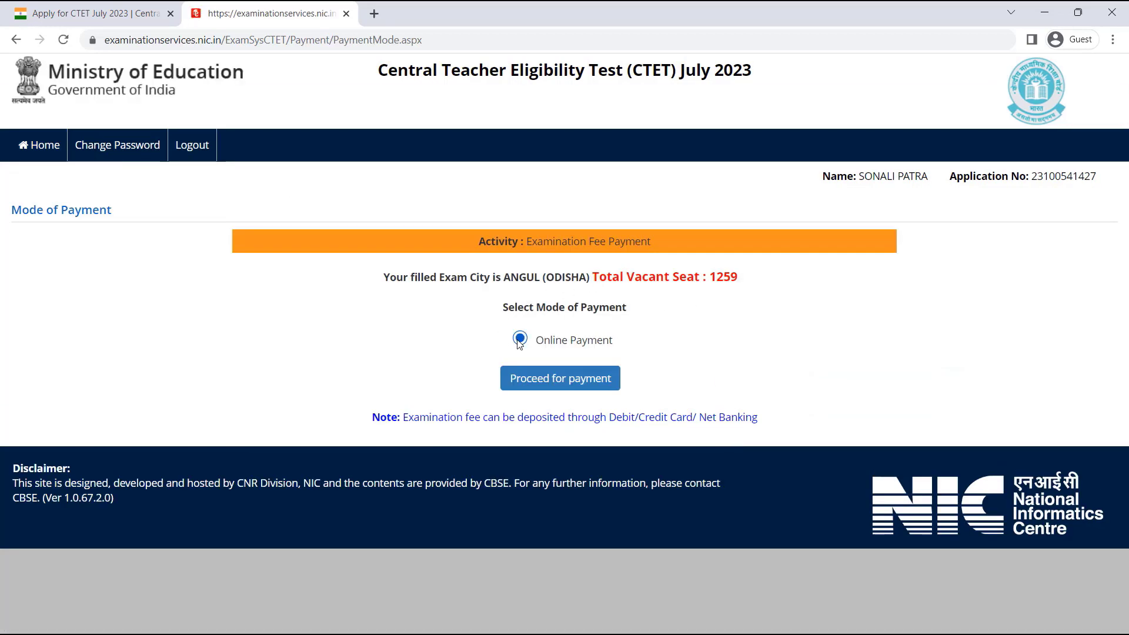
pyautogui.click(553, 388)
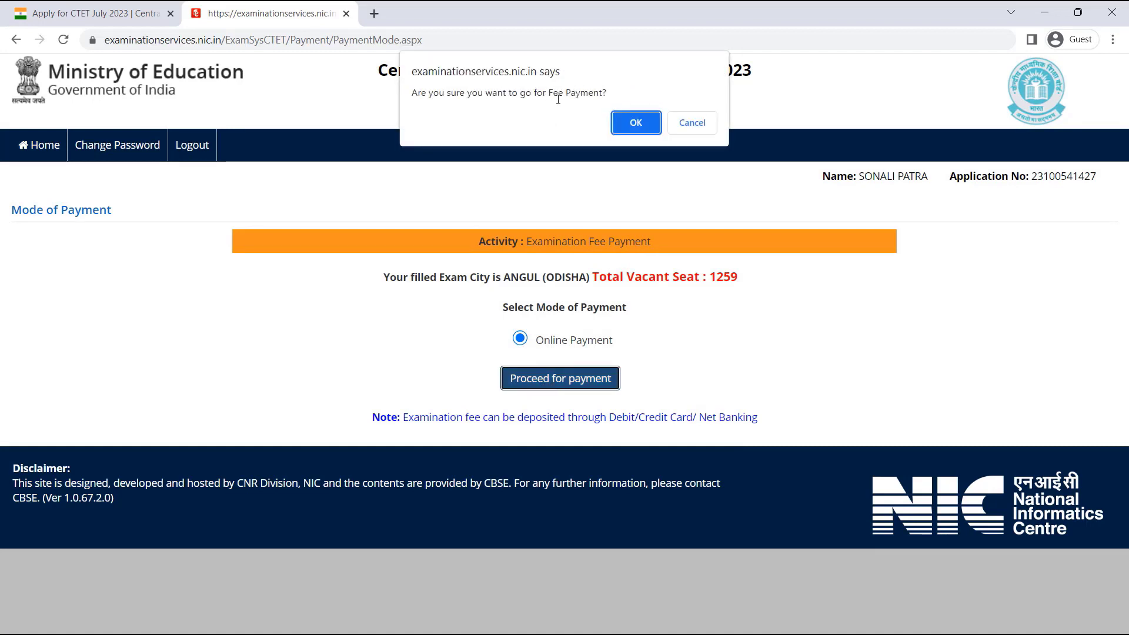
pyautogui.click(635, 123)
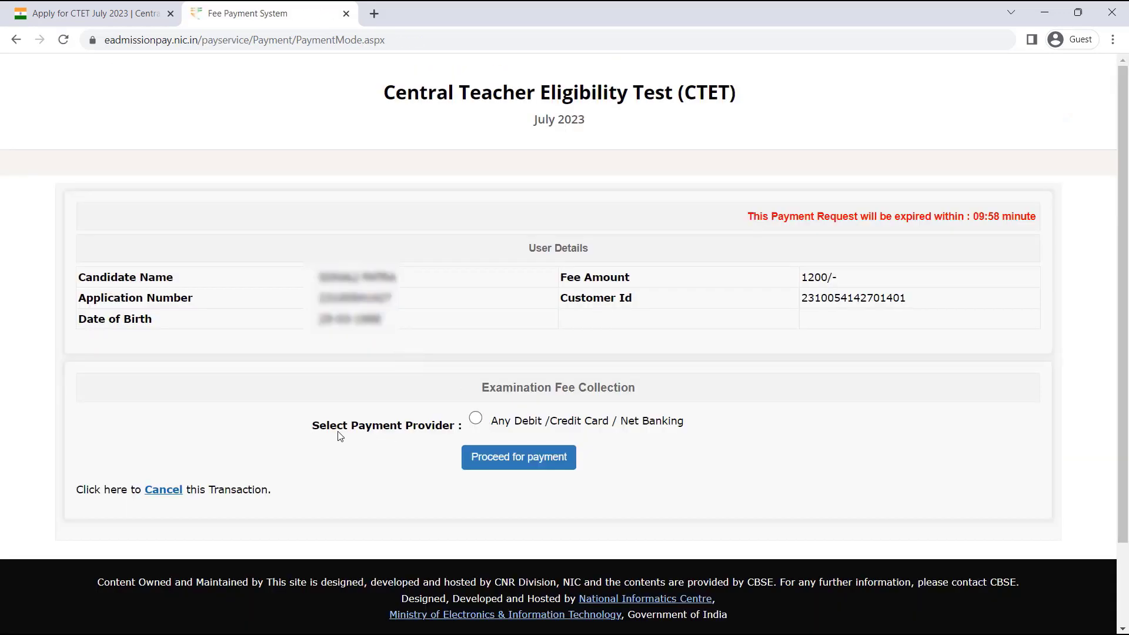
pyautogui.click(475, 419)
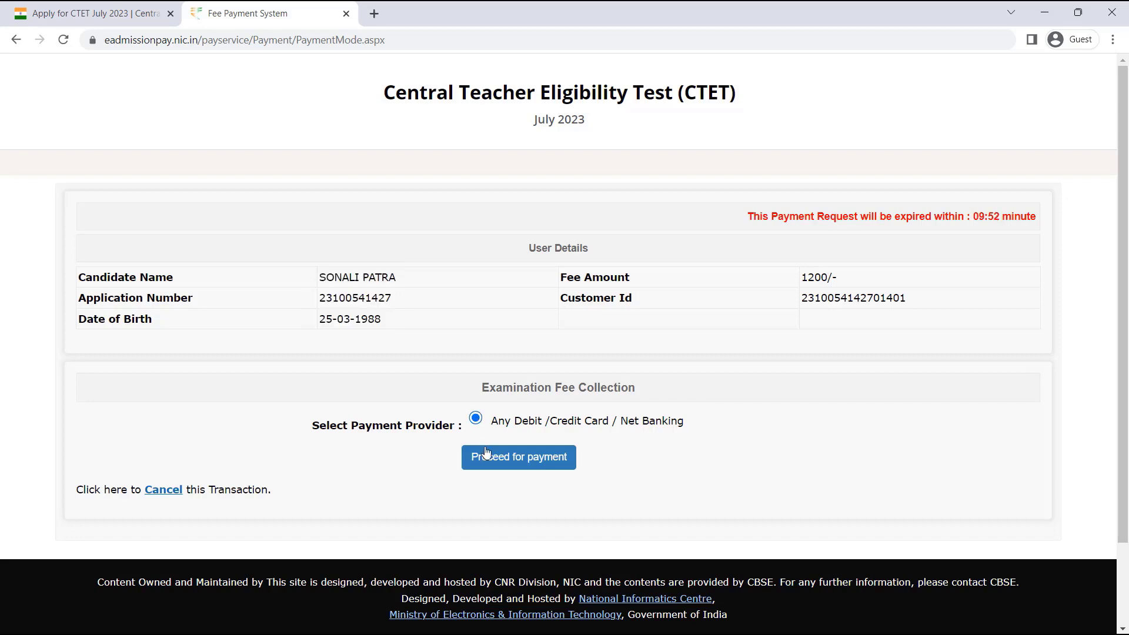
pyautogui.click(517, 458)
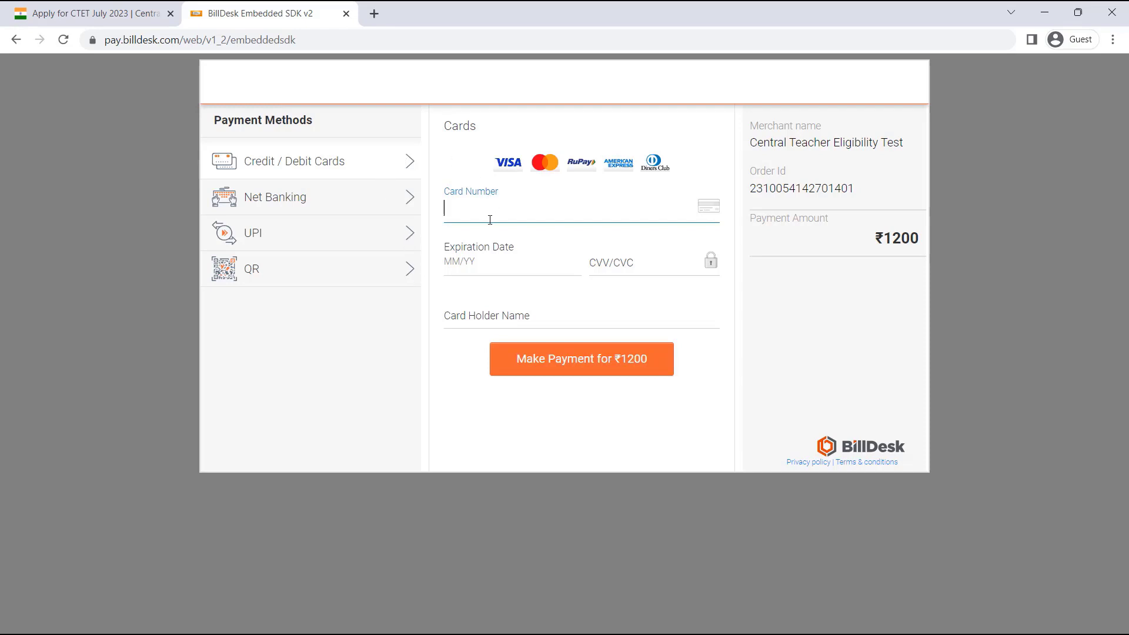
# Enter the card number, expiration date, CVV and card holder name, and make the ₹1200 payment by card
pyautogui.click(388, 237)
pyautogui.click(490, 353)
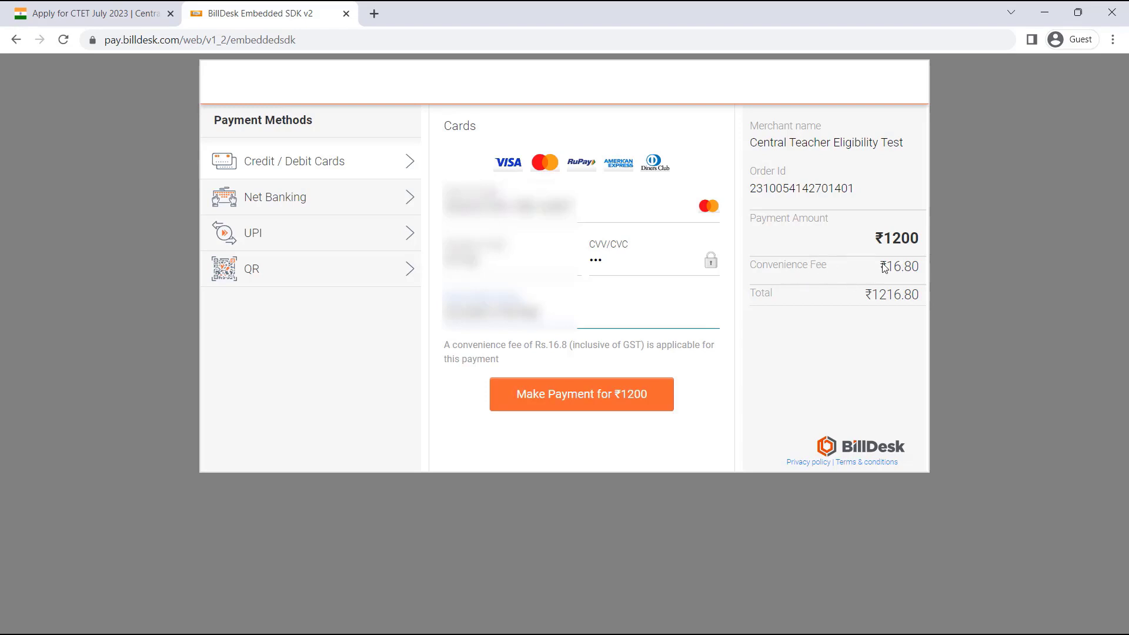
pyautogui.click(402, 235)
pyautogui.click(607, 403)
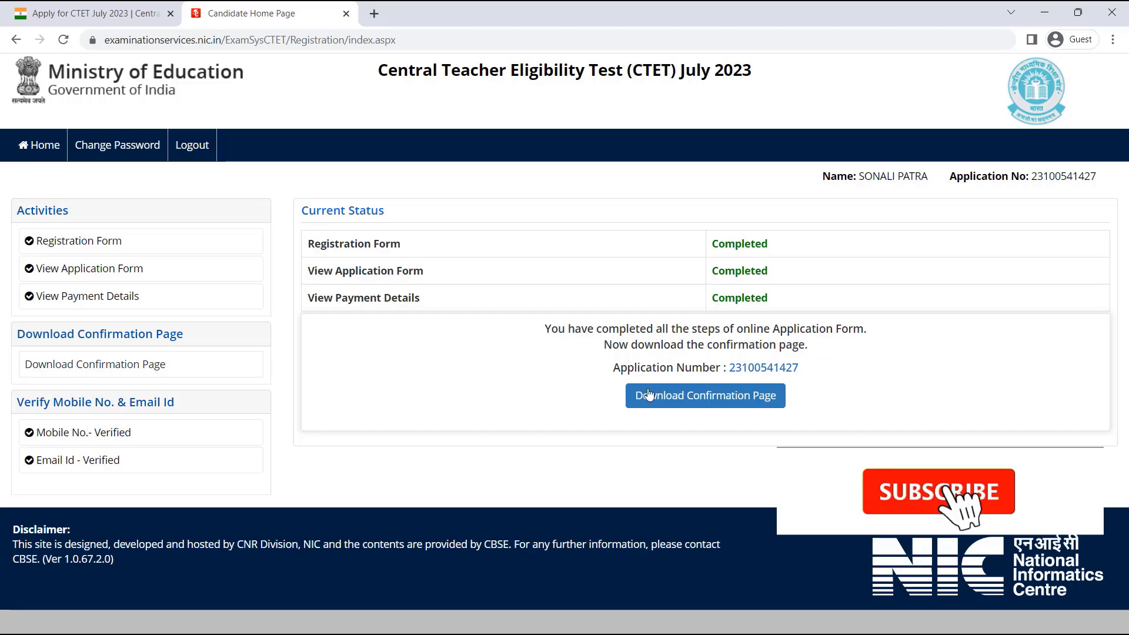
# Download the application's confirmation page as a PDF and show the downloaded file in its folder
pyautogui.click(693, 404)
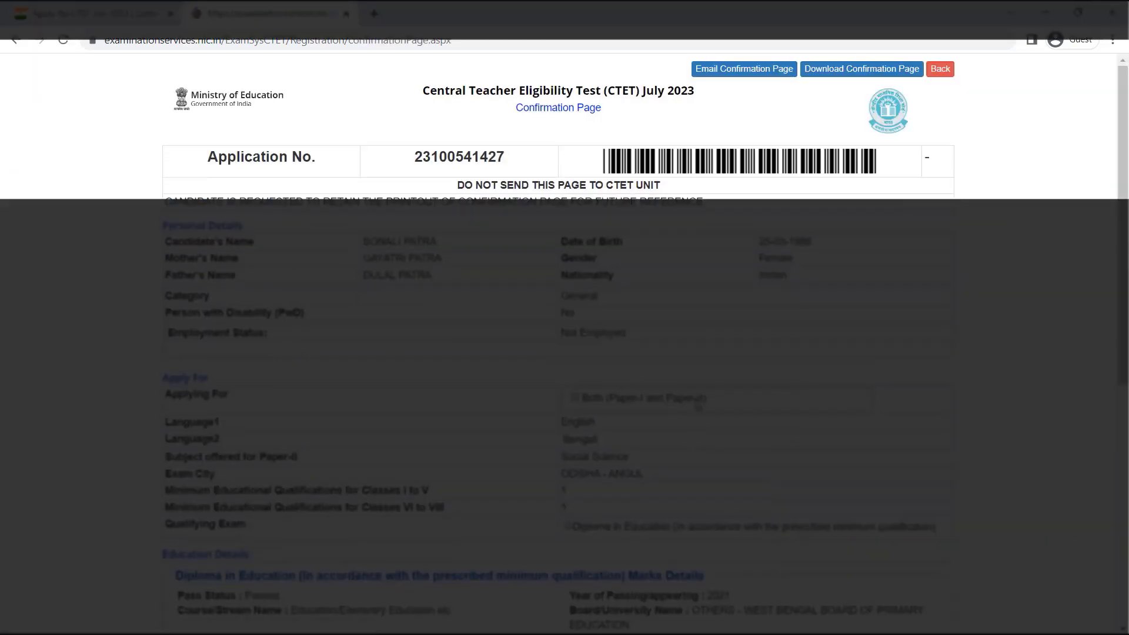
pyautogui.click(848, 69)
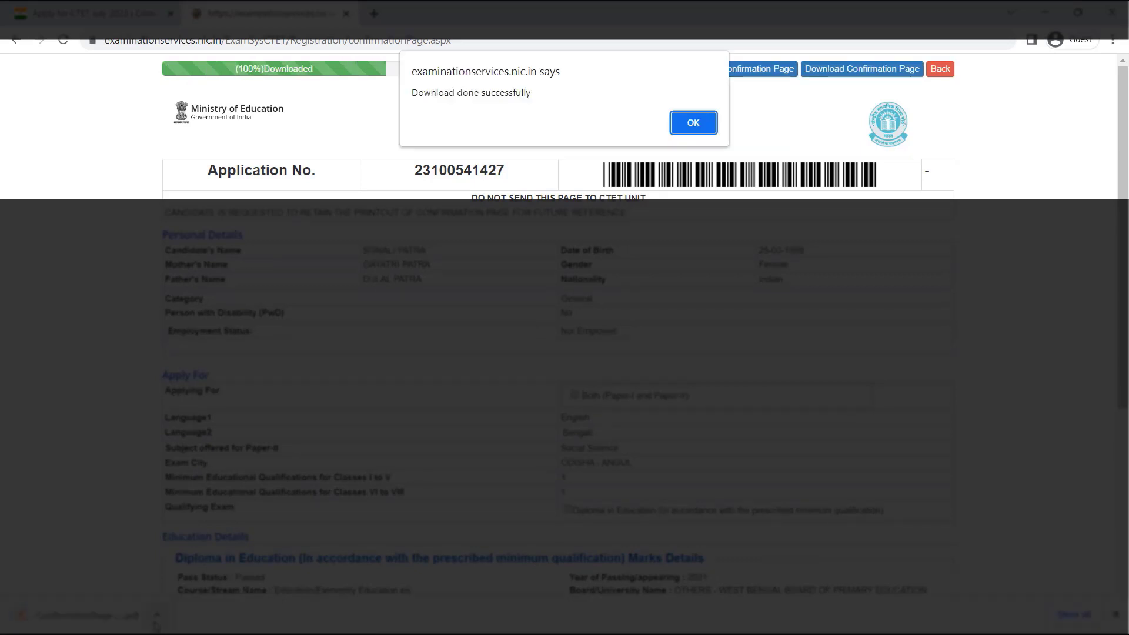
pyautogui.click(156, 624)
pyautogui.click(188, 563)
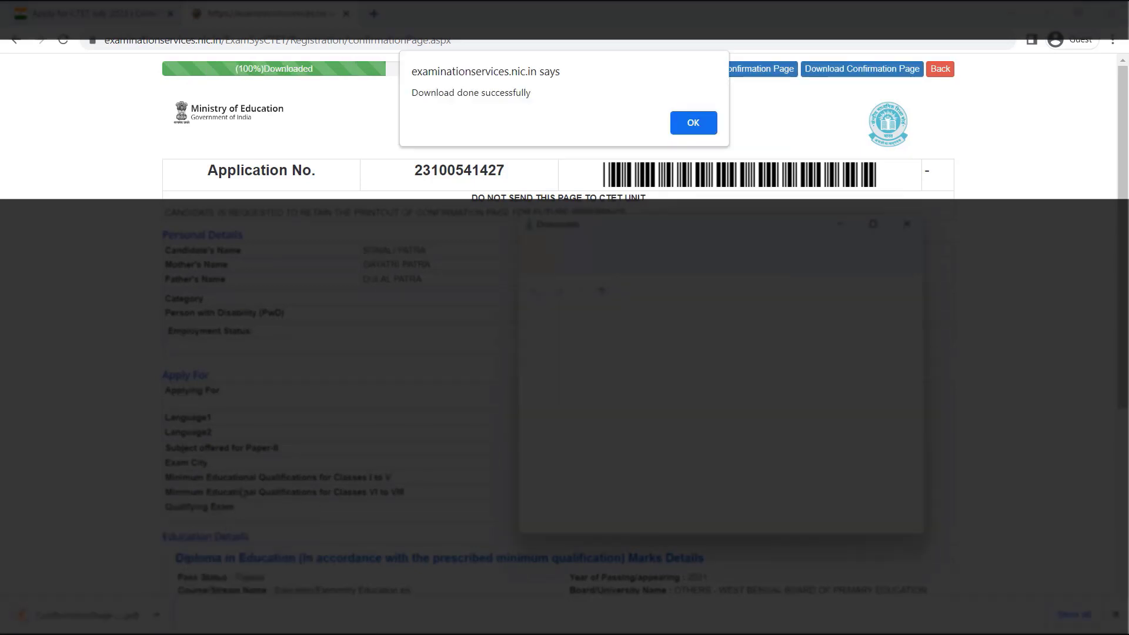
pyautogui.click(693, 122)
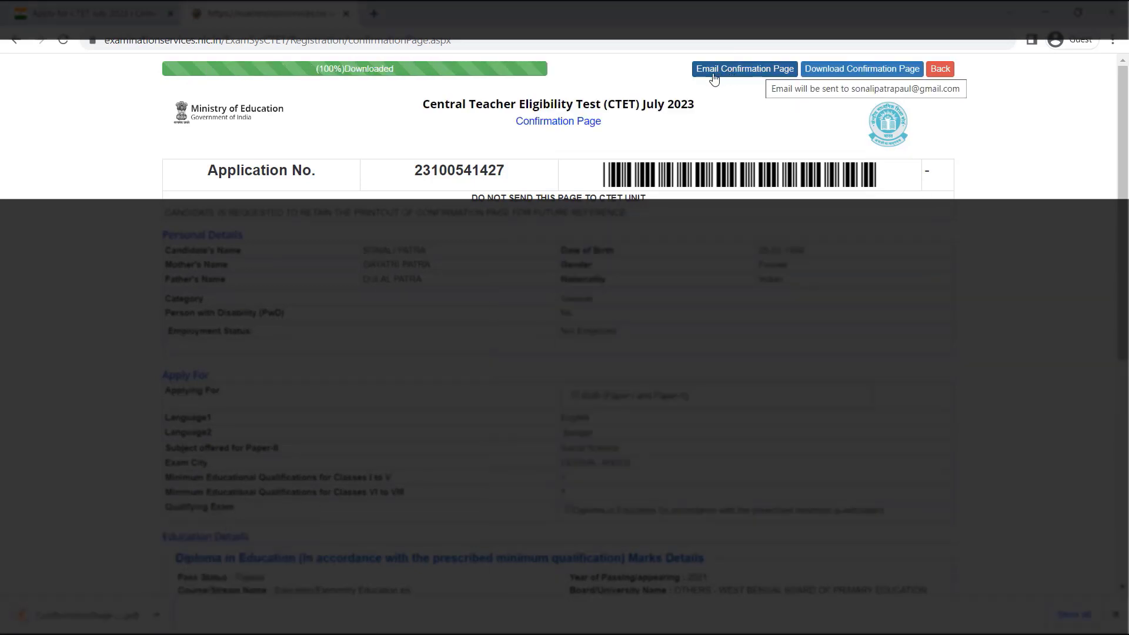
# Email the confirmation page to the applicant's registered e-mail address
pyautogui.click(759, 72)
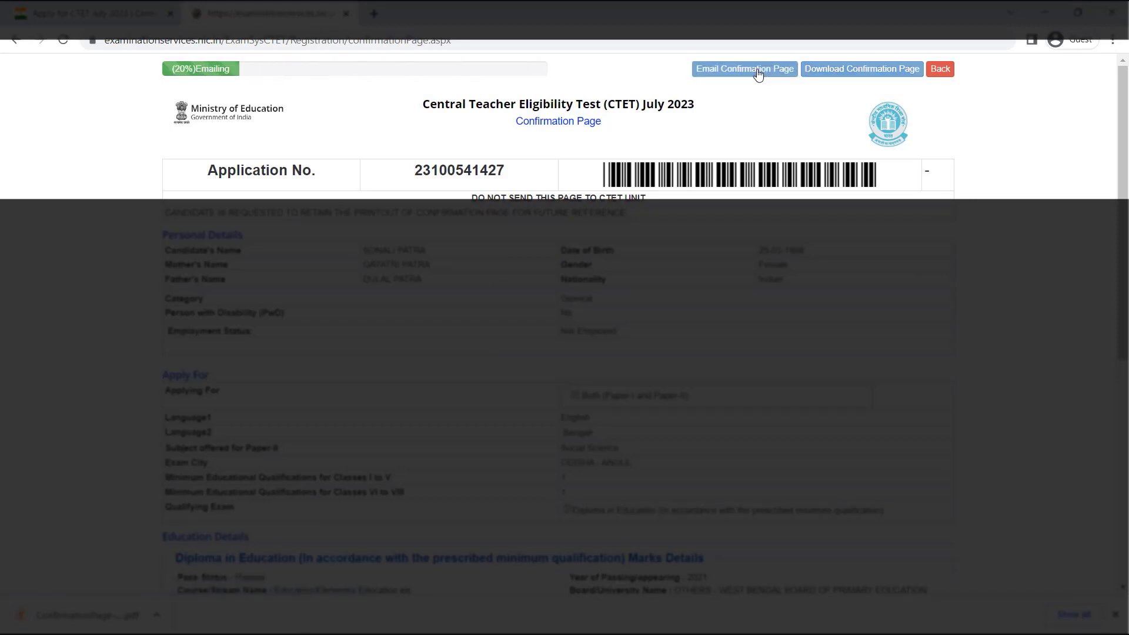